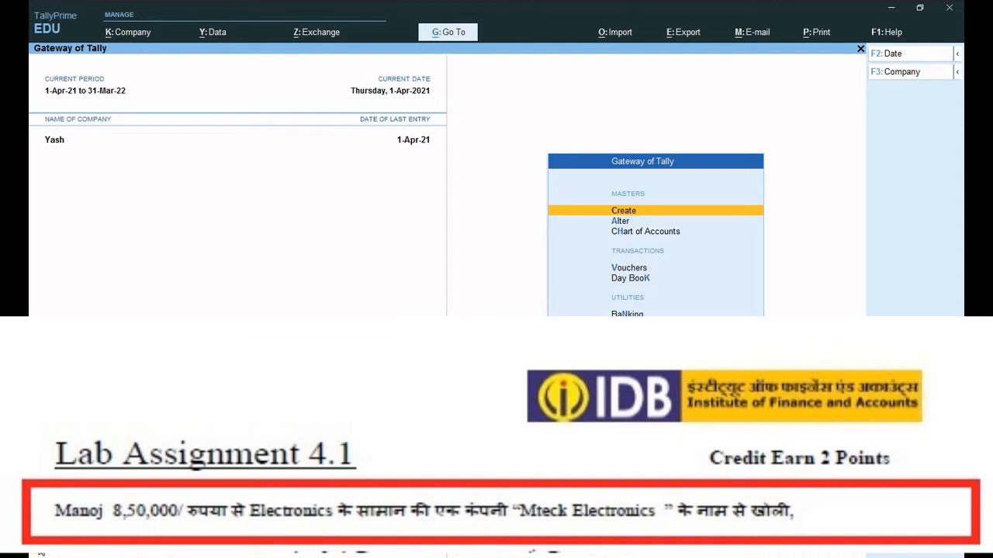
Start creating a new company and name it Mteck Electronics.
key(F3)
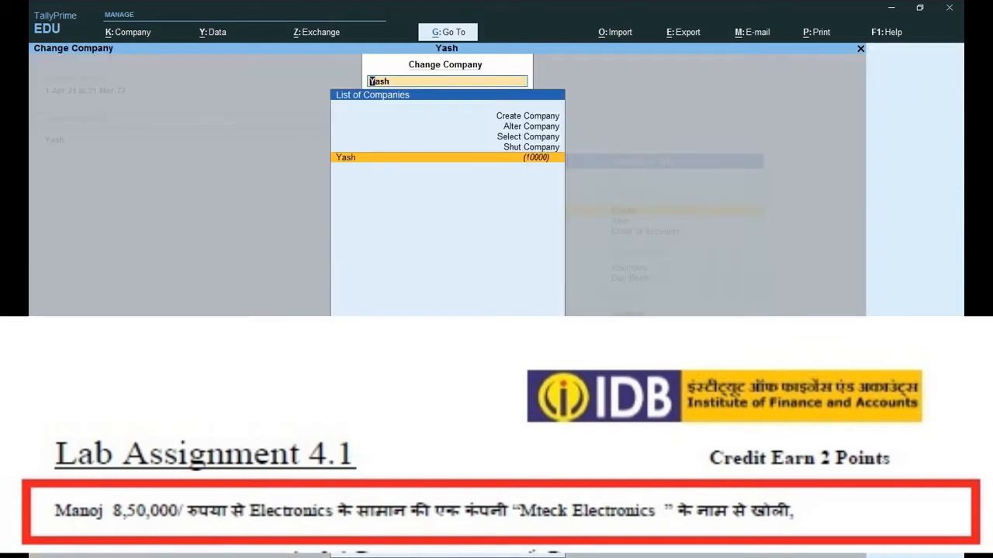
key(Up)
key(Up)
key(Up)
key(Up)
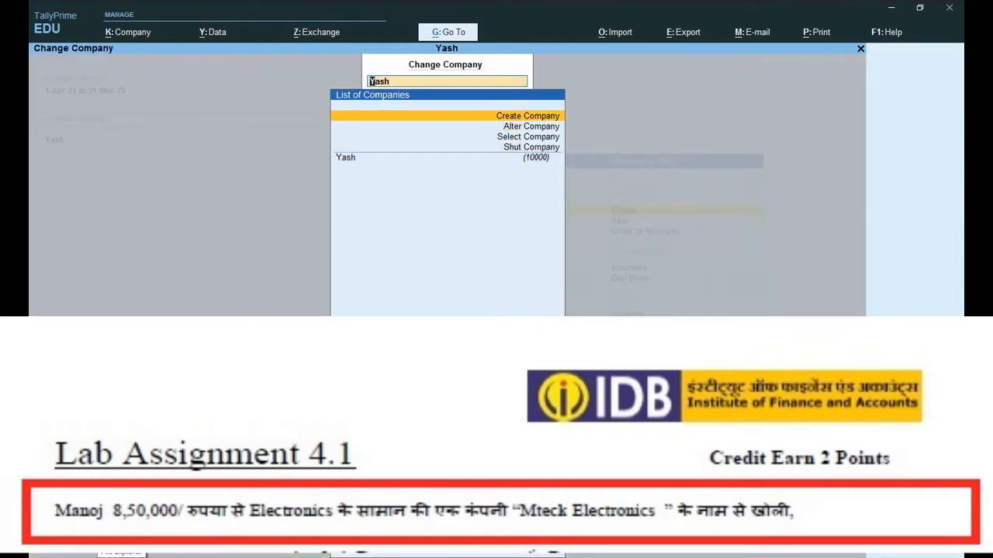
key(Return)
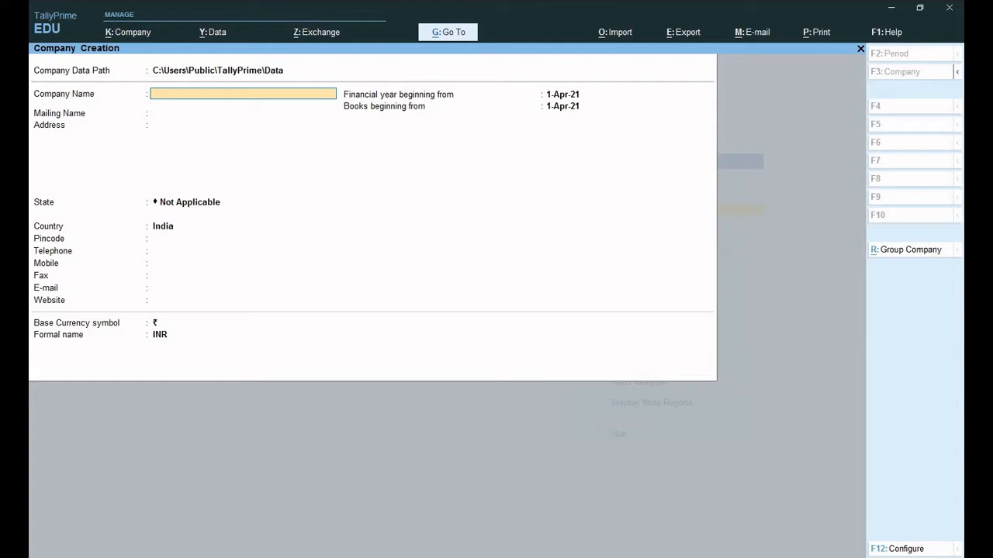
text(Mteck electronics)
key(Return)
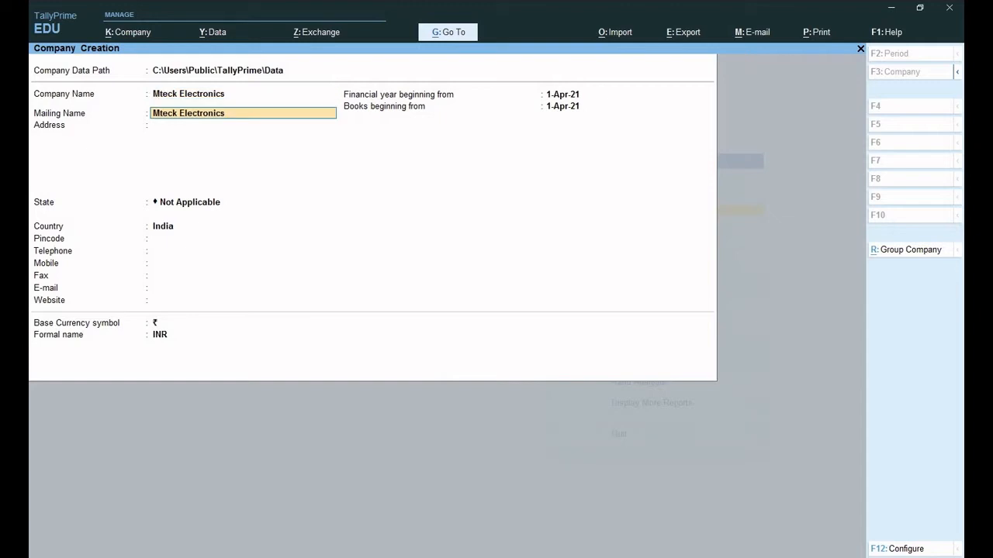
Keep the mailing name, enter the company's address, and set its state to Uttar Pradesh.
key(Return)
text(M)
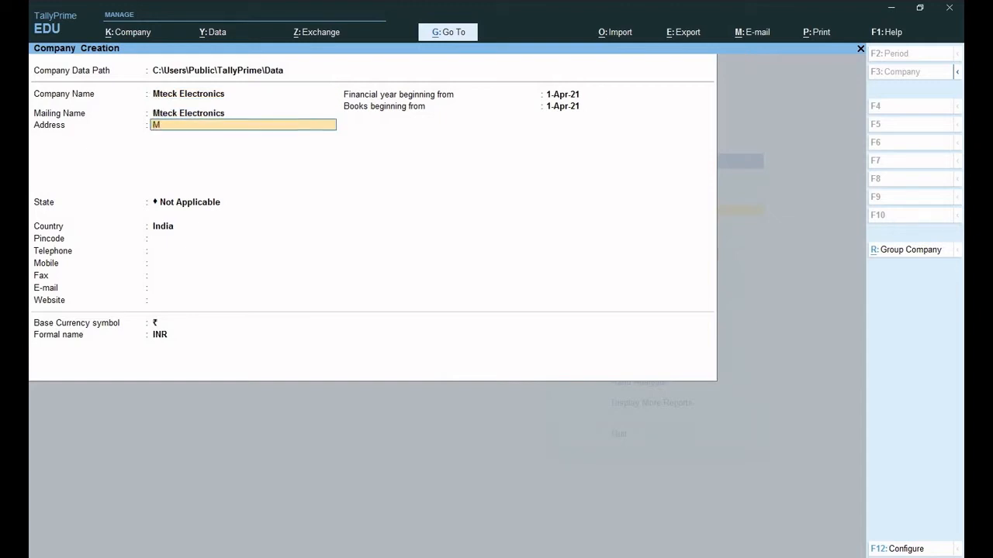
text(eja)
key(Return)
key(Return)
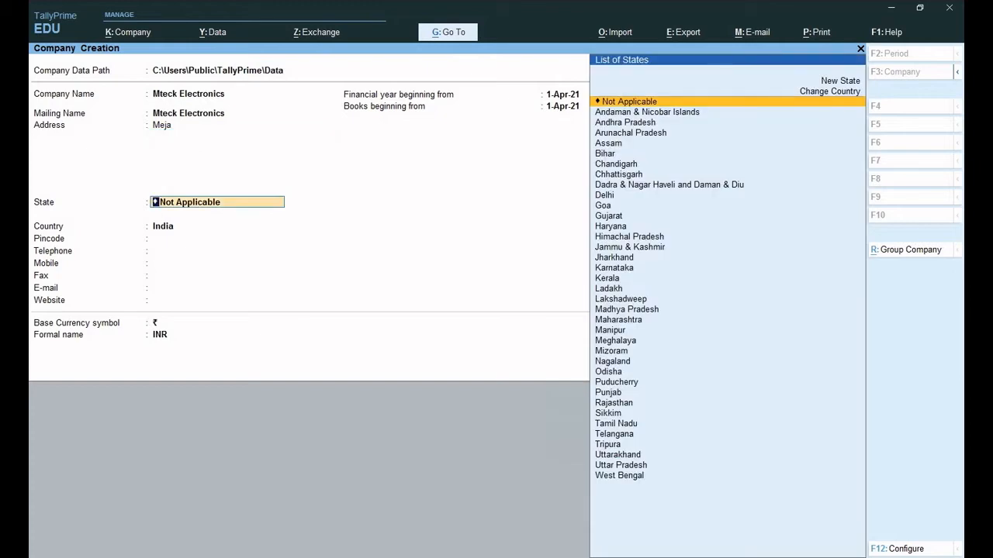
text(U)
key(Down)
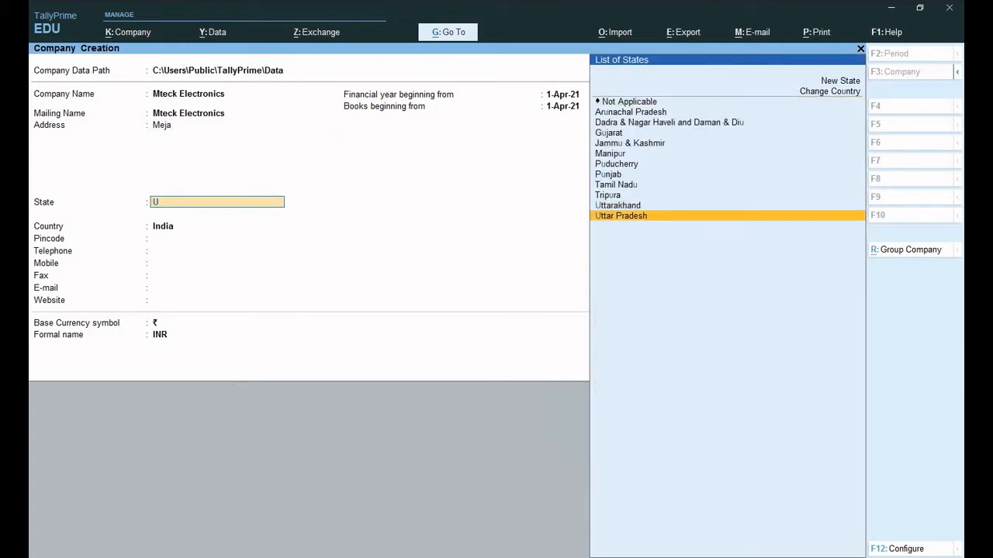
key(Return)
Leave the contact fields blank, keep 1-Apr-21 as the financial year and books start, and save the company.
key(Return)
key(Return)
key(Return)
key(Return)
key(Return)
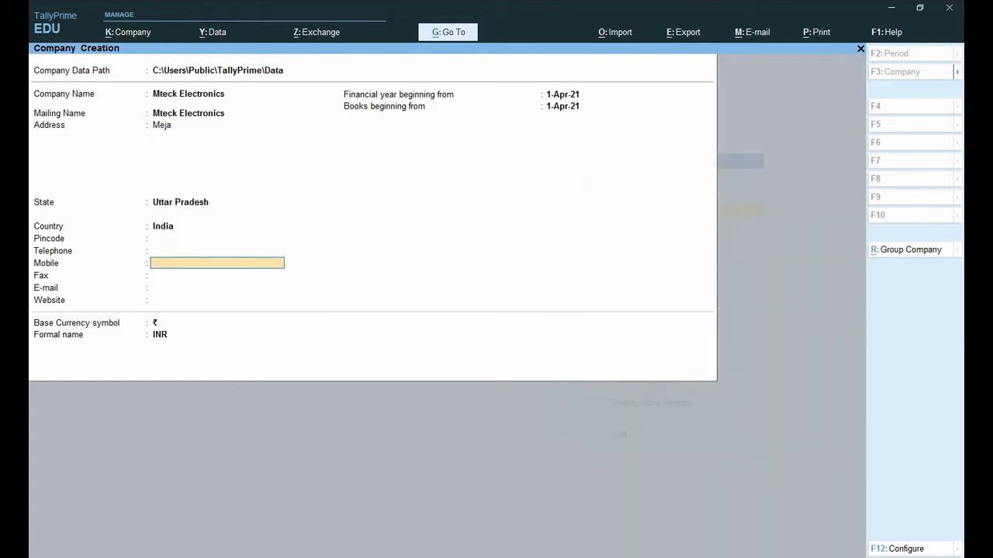
key(Return)
key(Return)
key(Return)
key(Return)
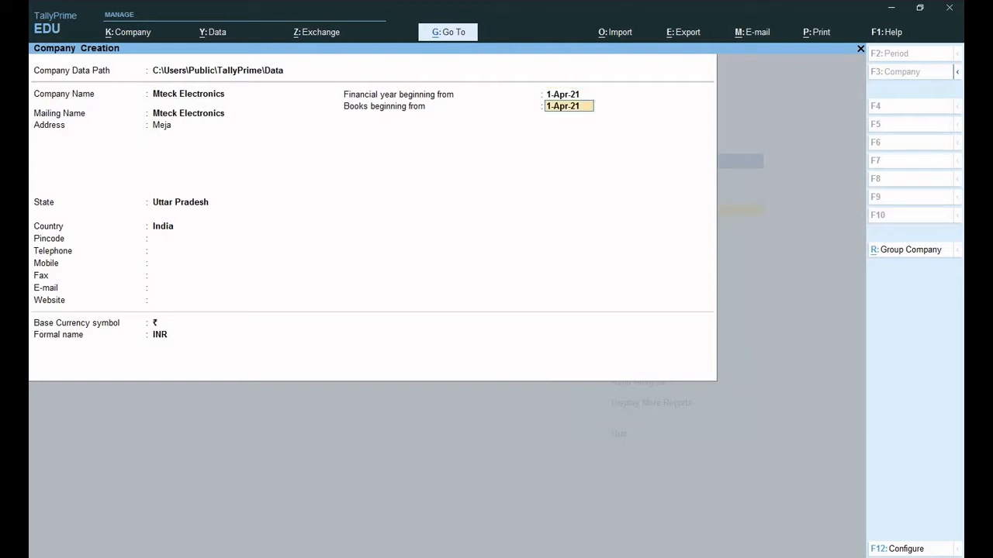
key(Return)
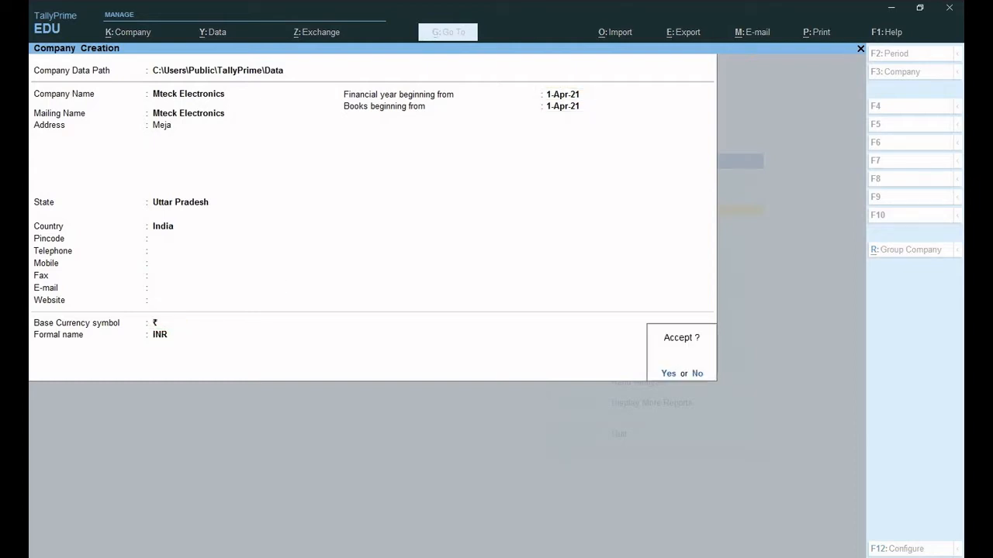
key(Return)
Keep bill-wise entry, inventory and its accounts integration enabled, and enable Goods and Services Tax (GST) to open its details.
key(Return)
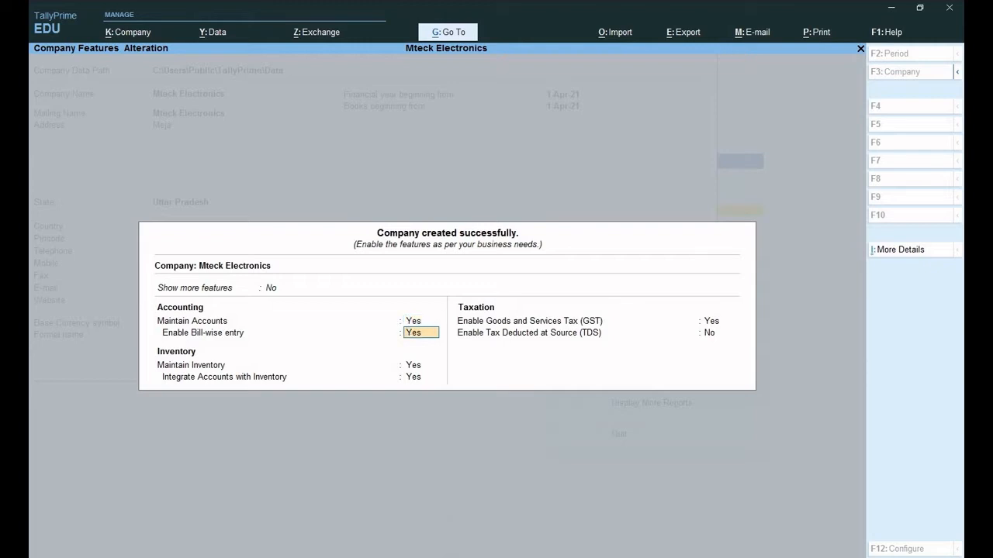
key(Return)
key(Return)
key(Return)
key(Return)
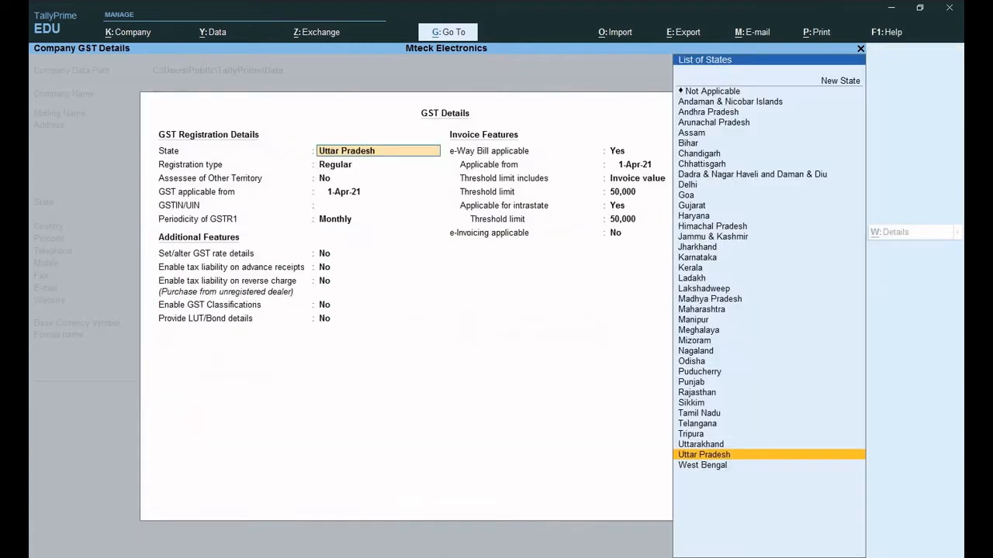
Set the company's GST registration to Uttar Pradesh, Regular, applicable from 1-Apr-21, and enter the GSTIN/UIN.
key(Return)
key(Return)
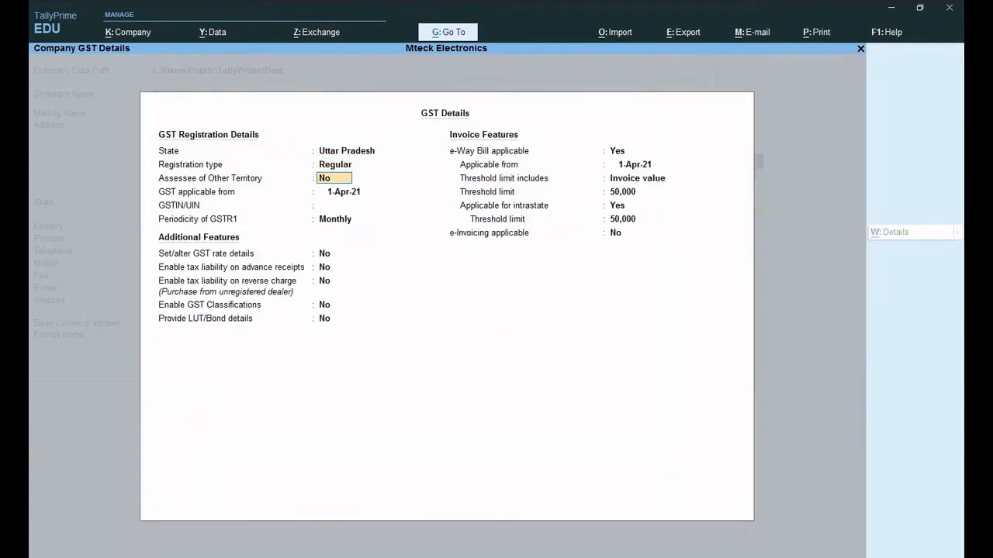
key(Return)
key(Return)
text(1)
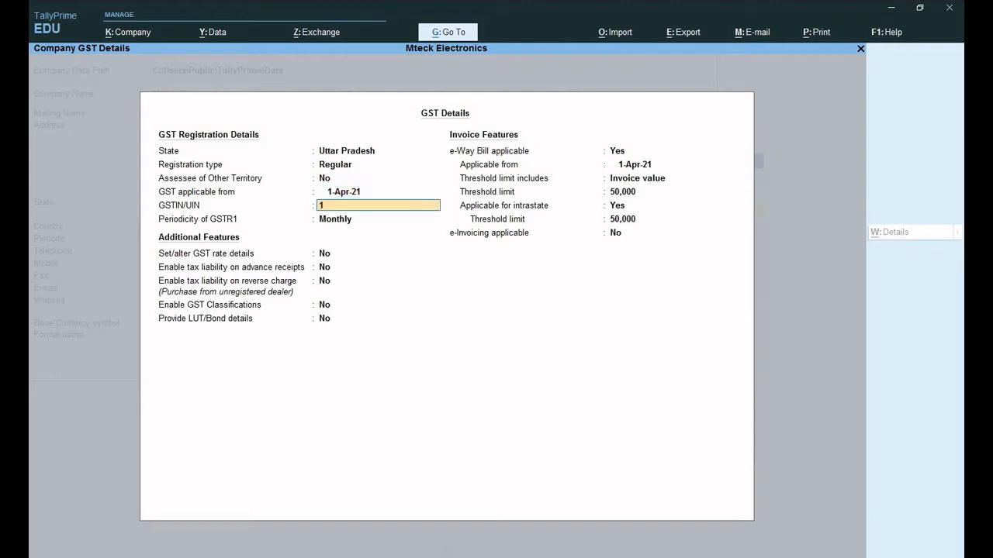
text(234)
key(Return)
key(Return)
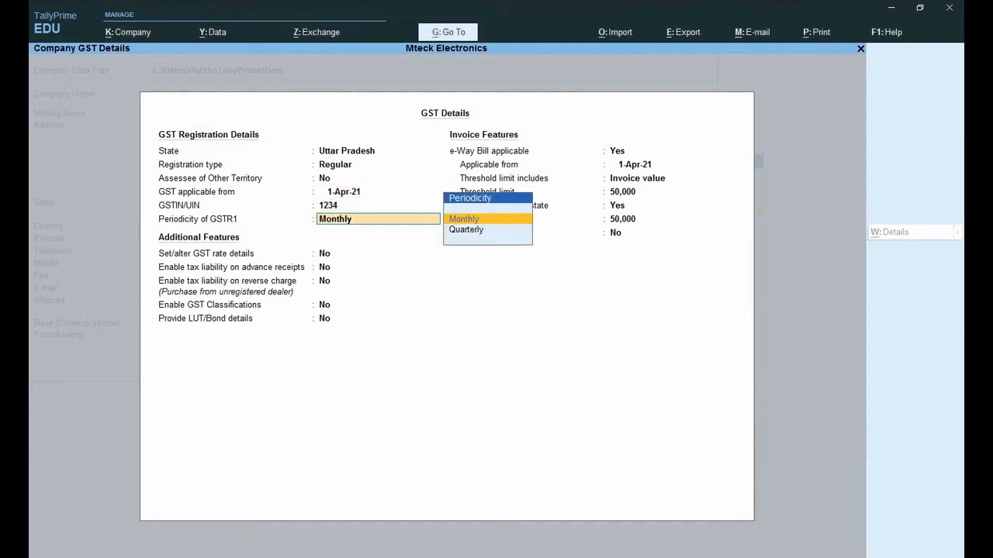
Keep GSTR1 periodicity as Monthly and leave all the additional GST features set to No.
key(Return)
key(Return)
key(Return)
key(Return)
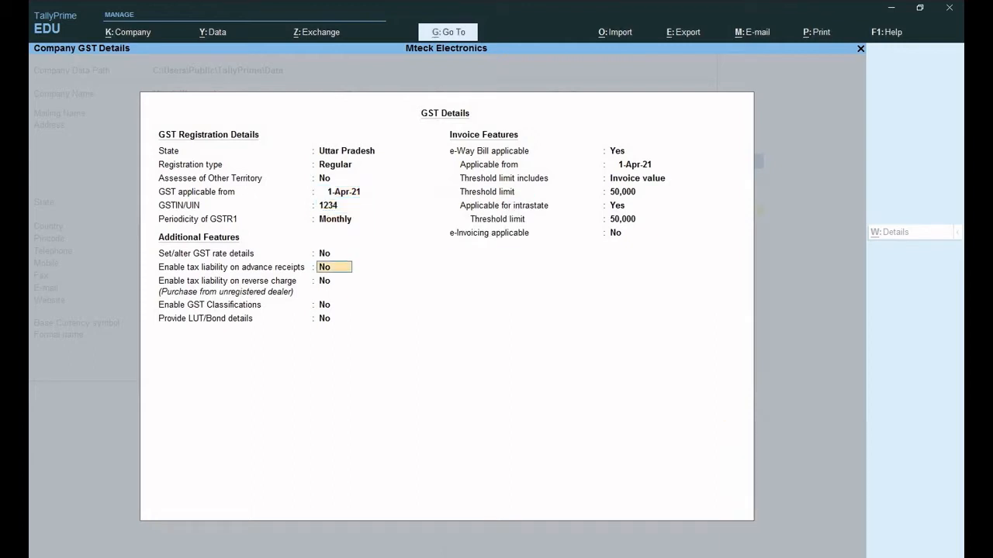
key(Return)
key(Return)
key(Return)
Keep e-Way Bill applicable from 1-Apr-21 with 50,000 threshold limits, and save the company features with TDS disabled.
key(Return)
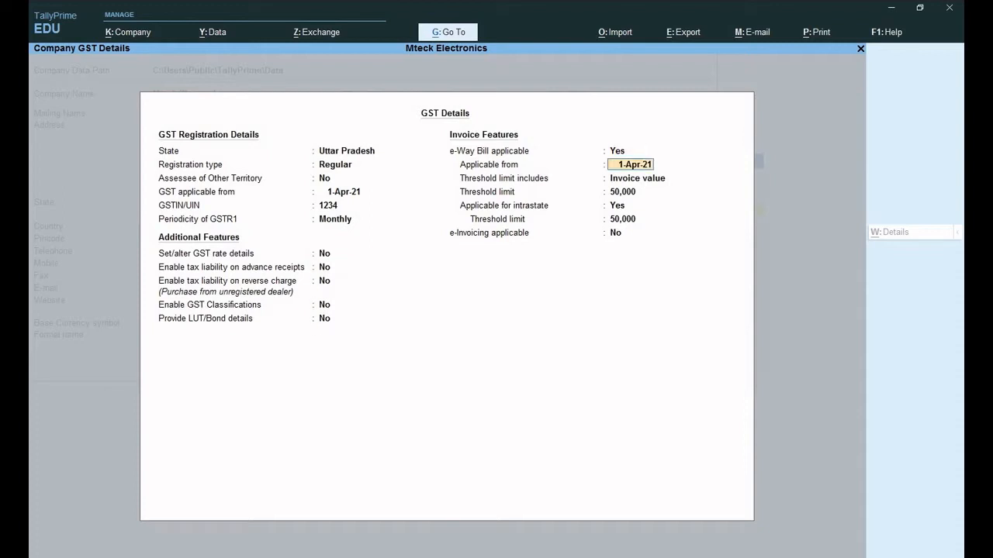
key(Return)
key(Return)
key(Return)
key(Return)
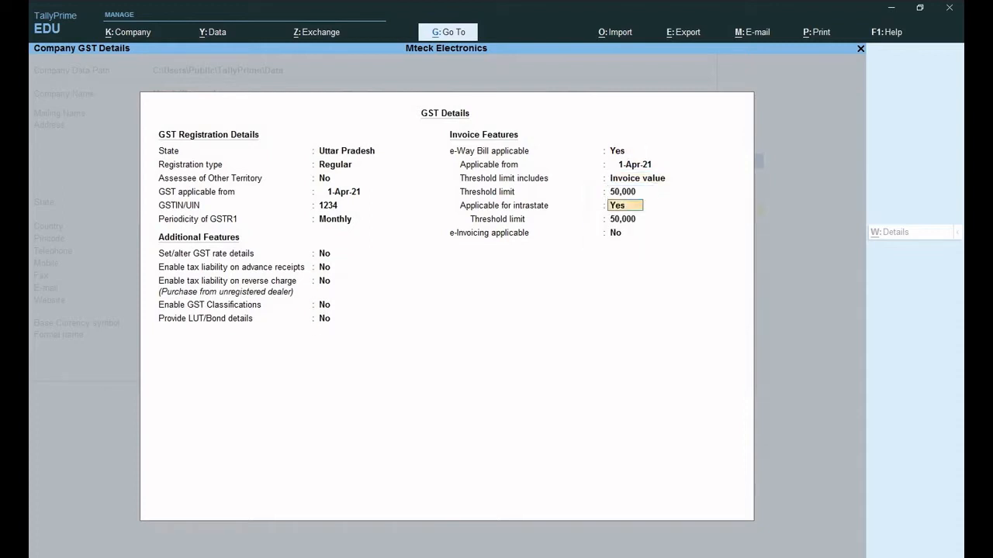
key(Return)
key(Return)
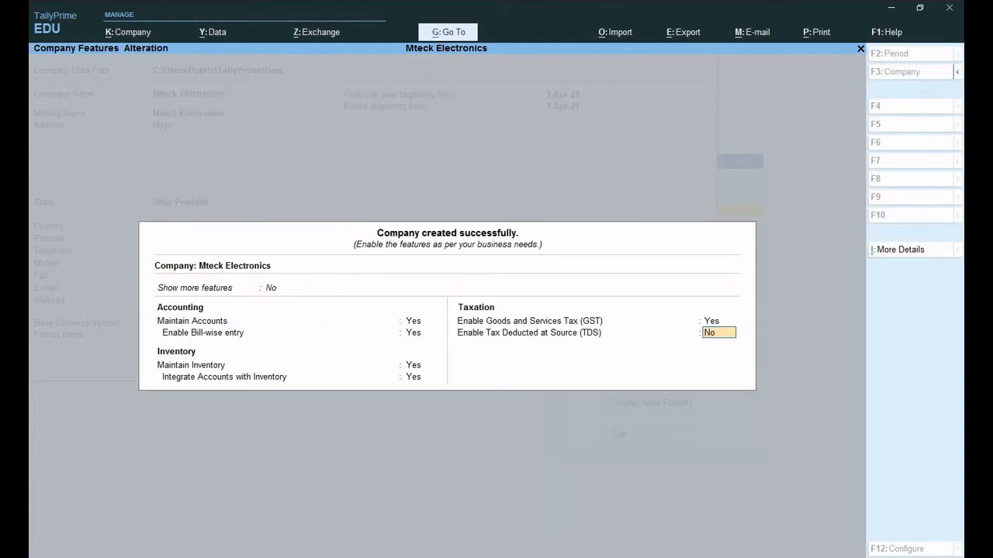
key(Return)
key(Return)
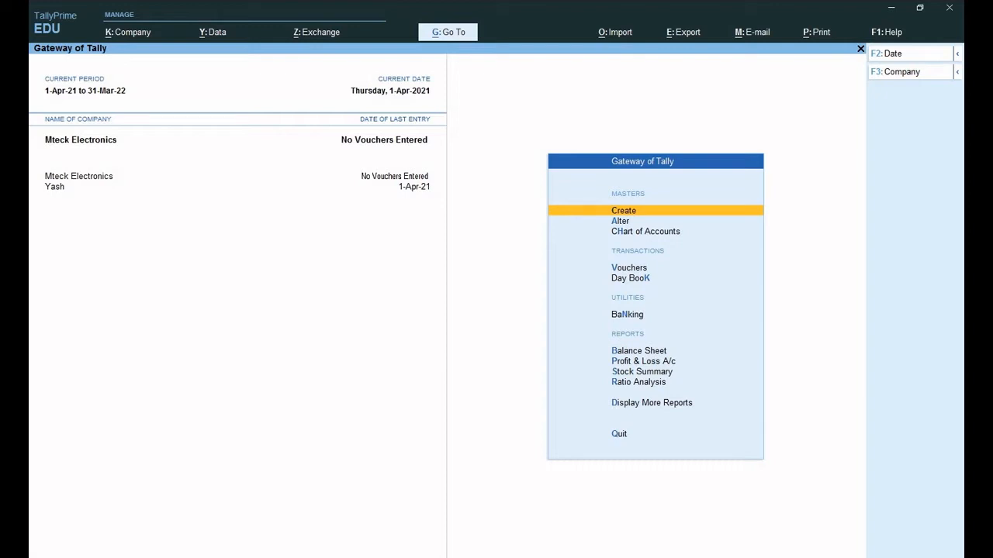
Start a new ledger named Capital under the Capital Account group.
key(Return)
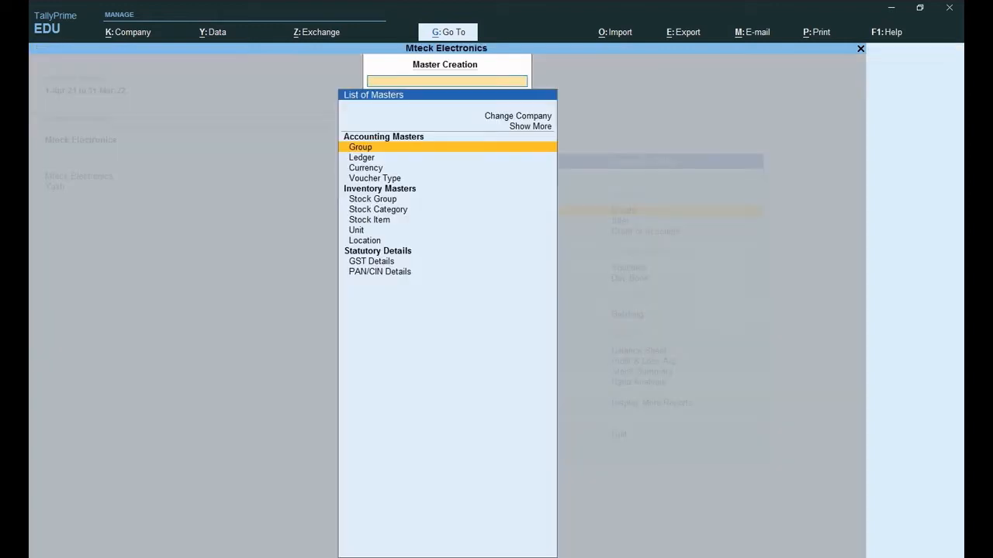
key(Down)
key(Return)
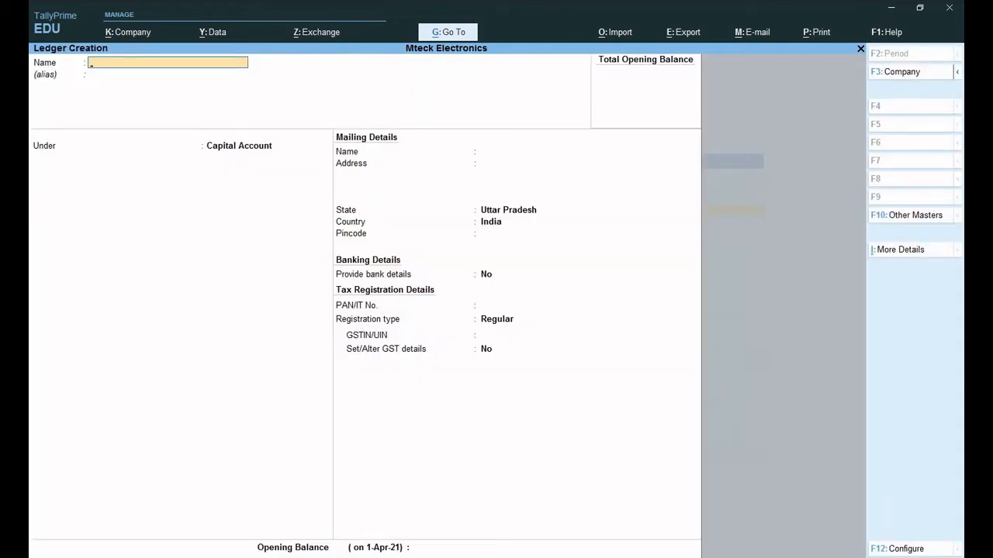
text(Capital)
key(Return)
key(Return)
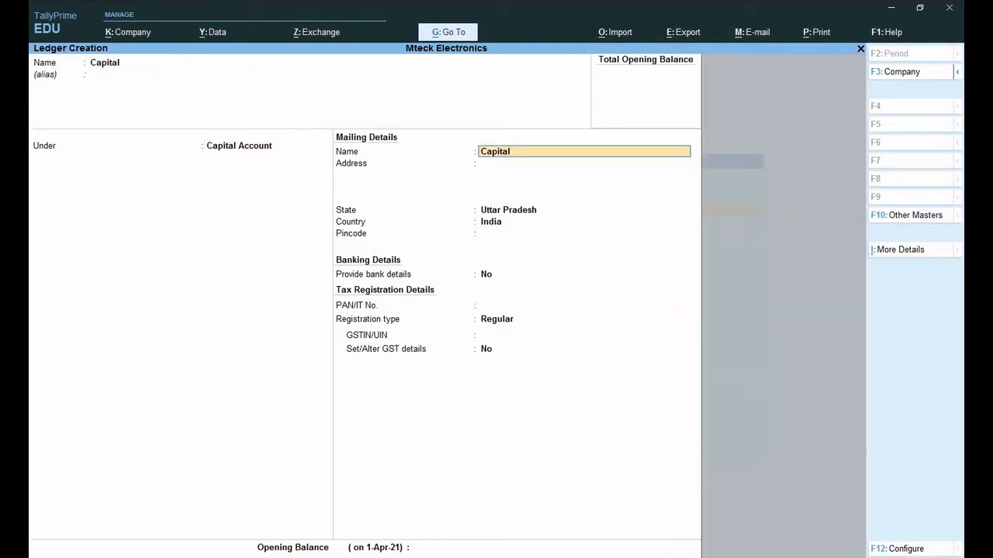
Keep the Capital ledger's mailing defaults and Regular registration type, enter its GSTIN/UIN, and save it, leaving ledger creation.
key(Return)
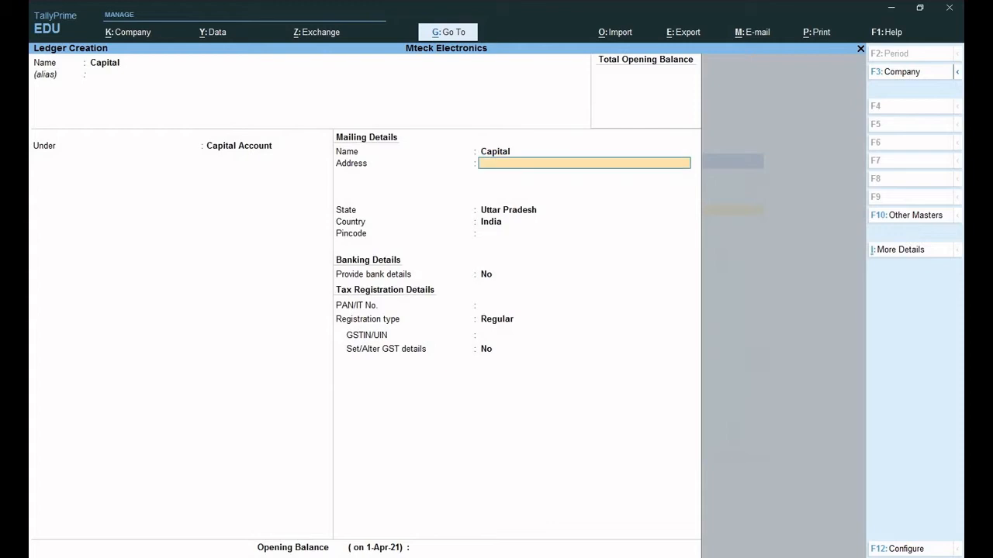
key(Return)
key(Return)
key(Return)
key(Return)
key(Return)
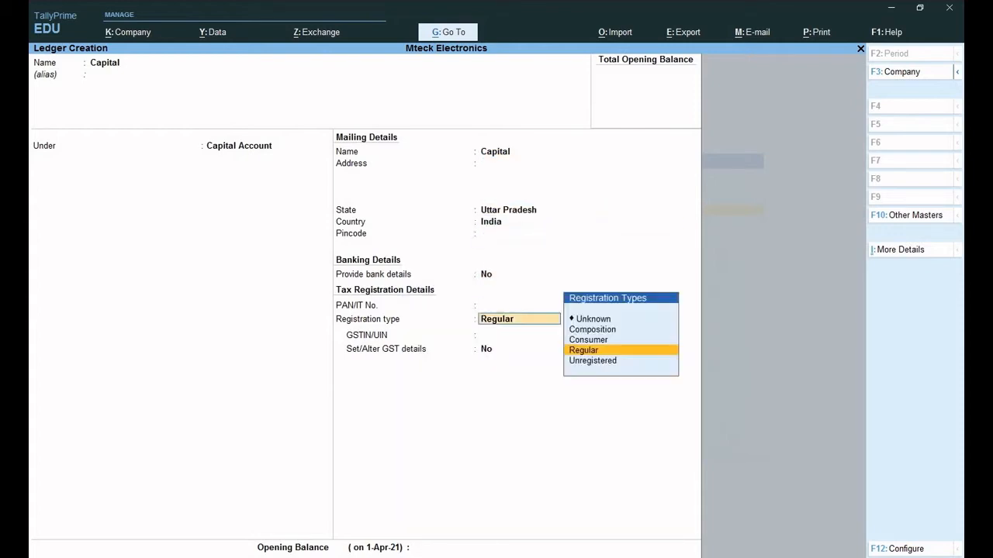
key(Return)
text(1234)
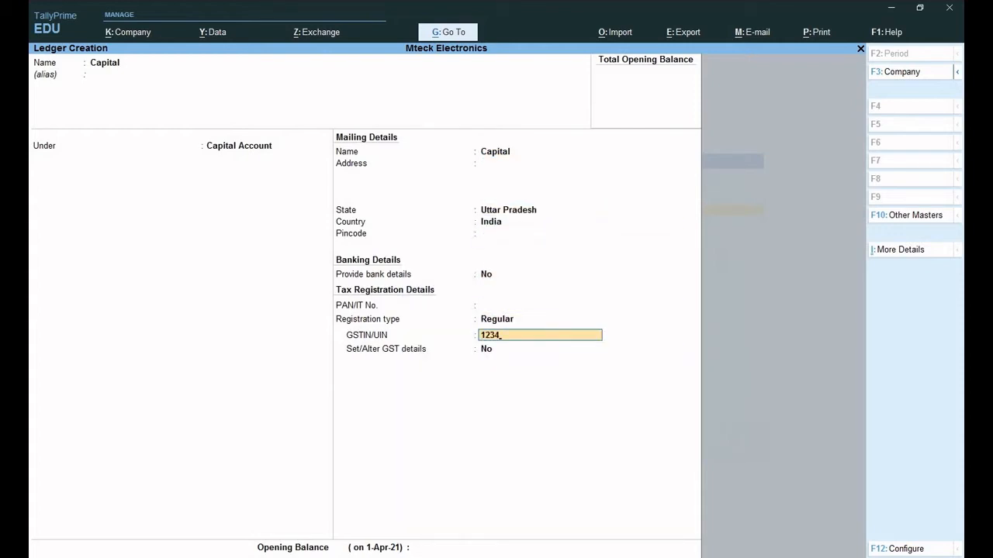
key(Return)
key(Return)
key(Return)
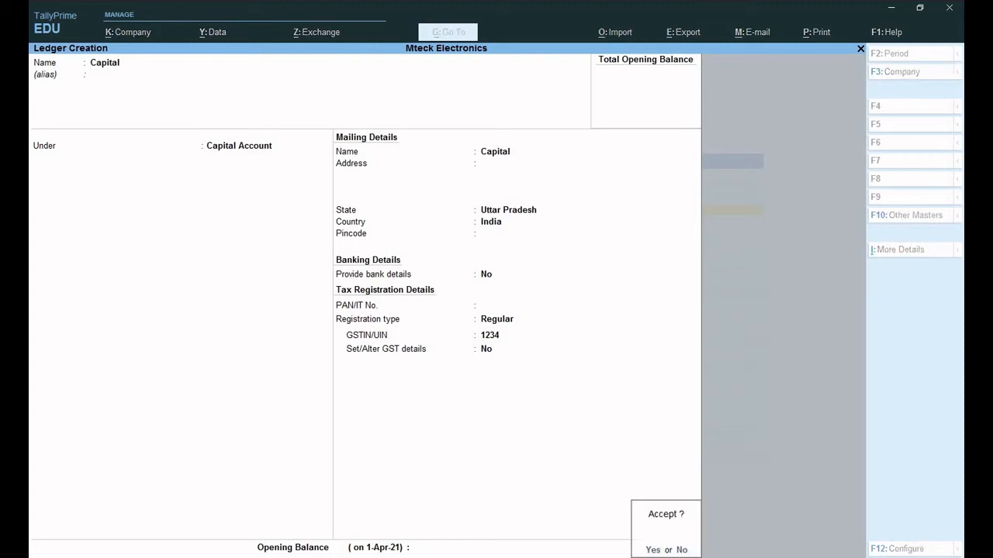
key(Return)
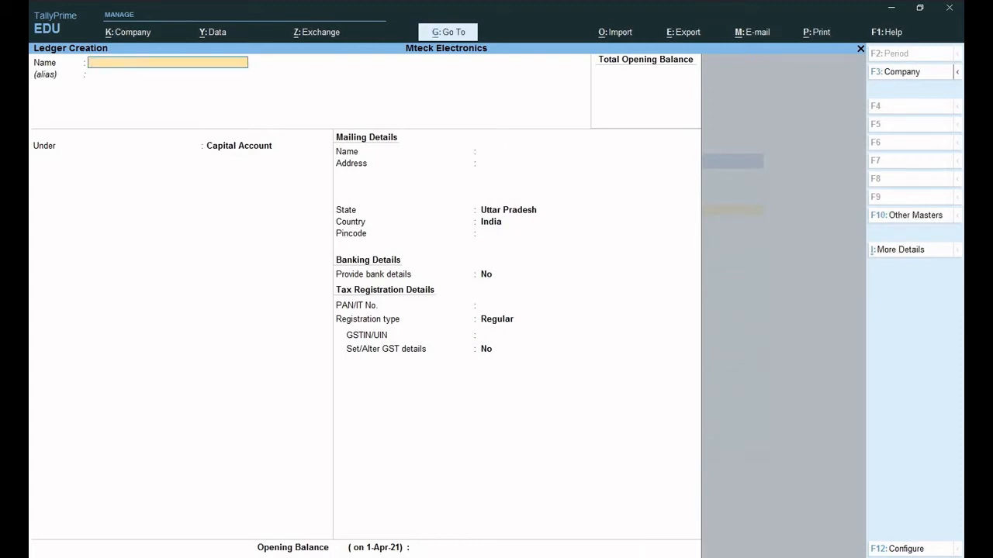
key(Escape)
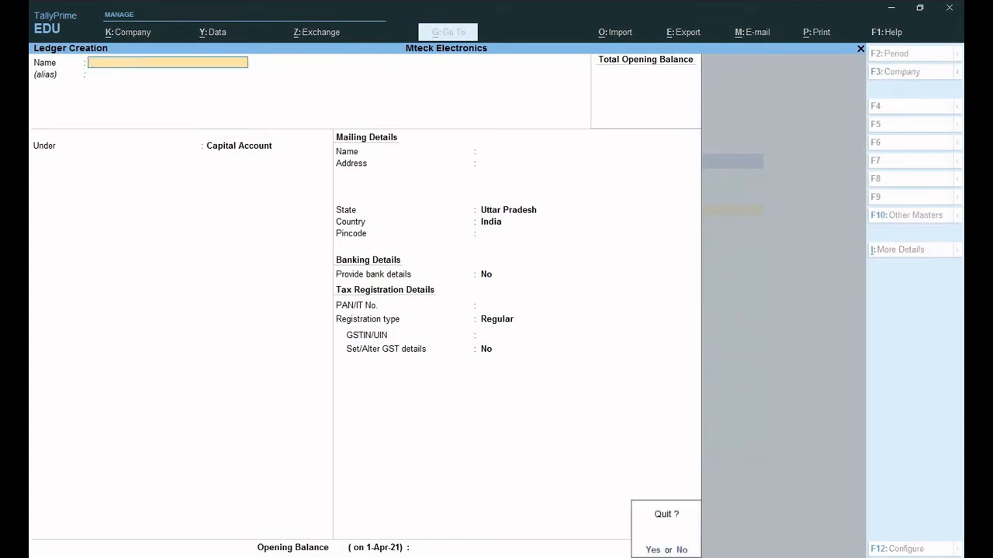
key(Return)
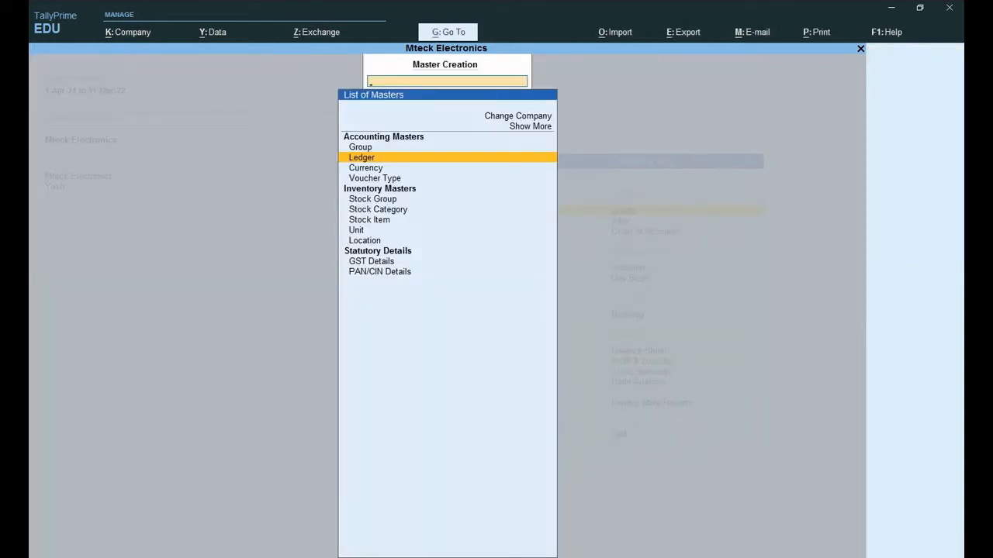
key(Escape)
Start a new receipt voucher with Cash as the account.
key(Down)
key(Down)
key(Down)
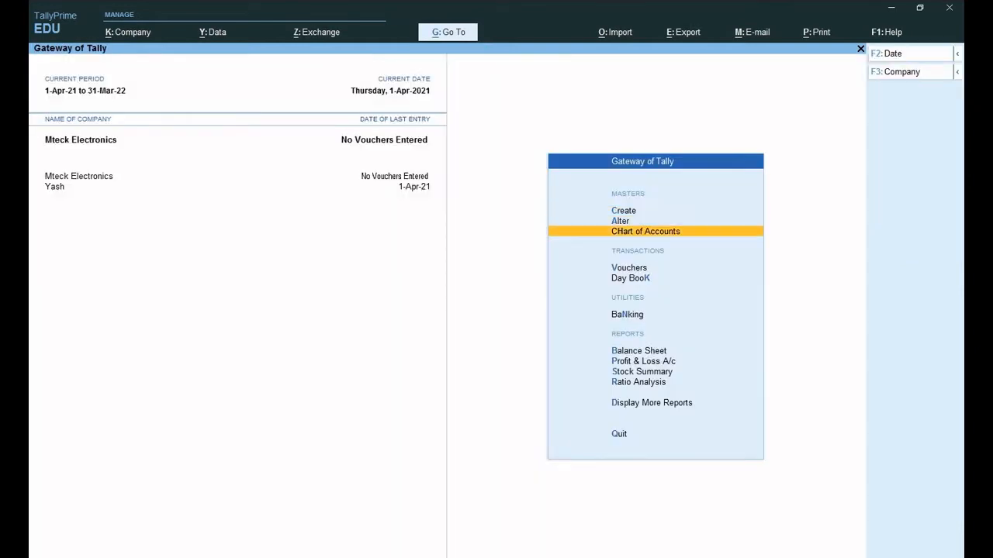
key(Return)
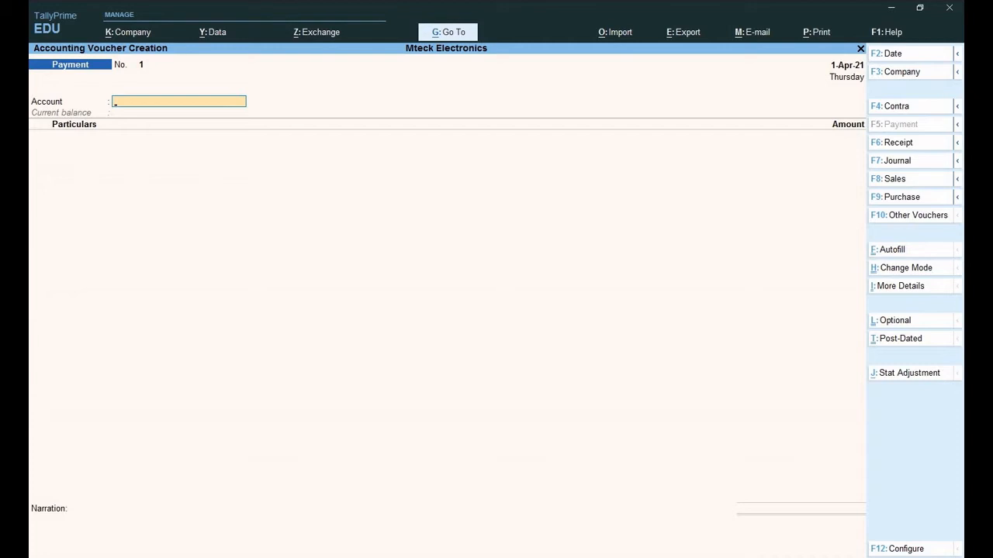
key(F6)
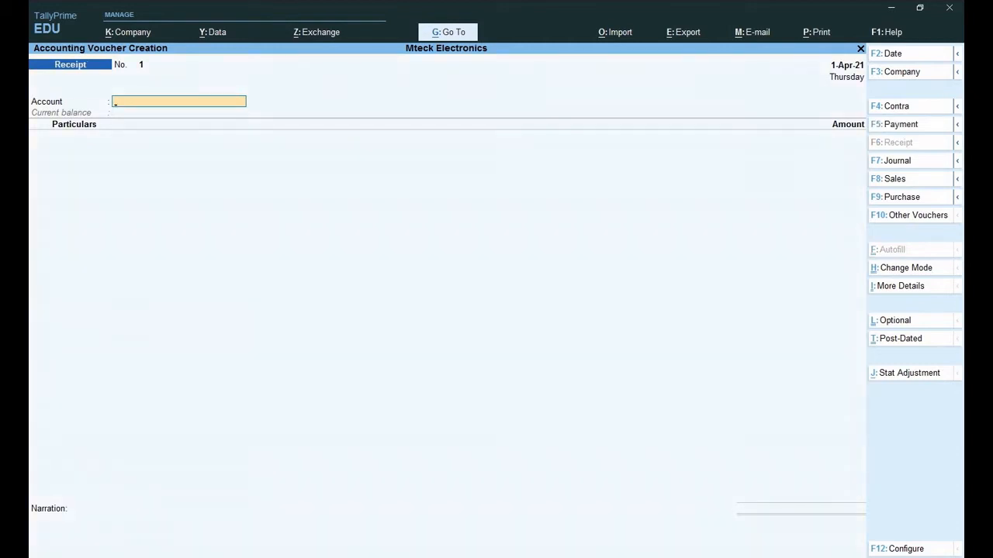
text(Cash)
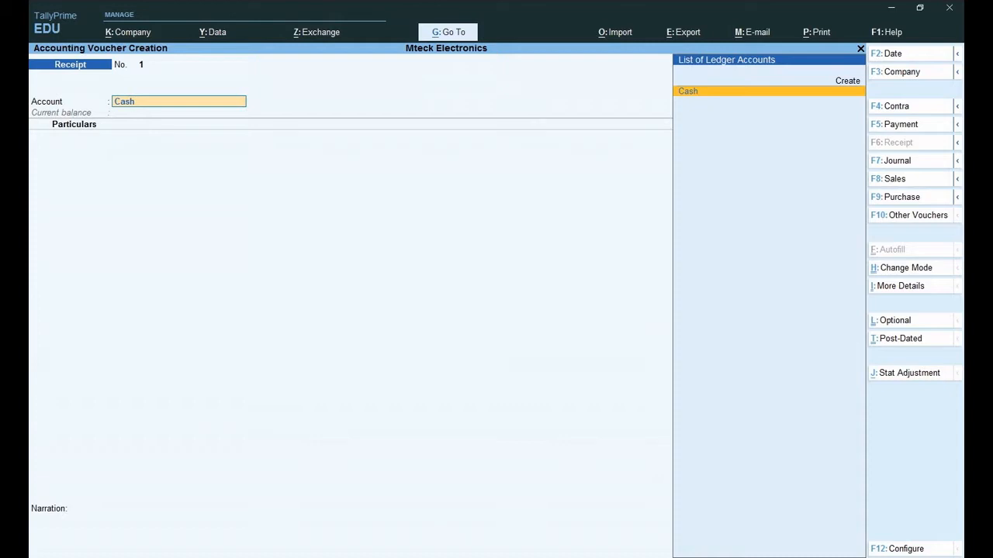
key(Return)
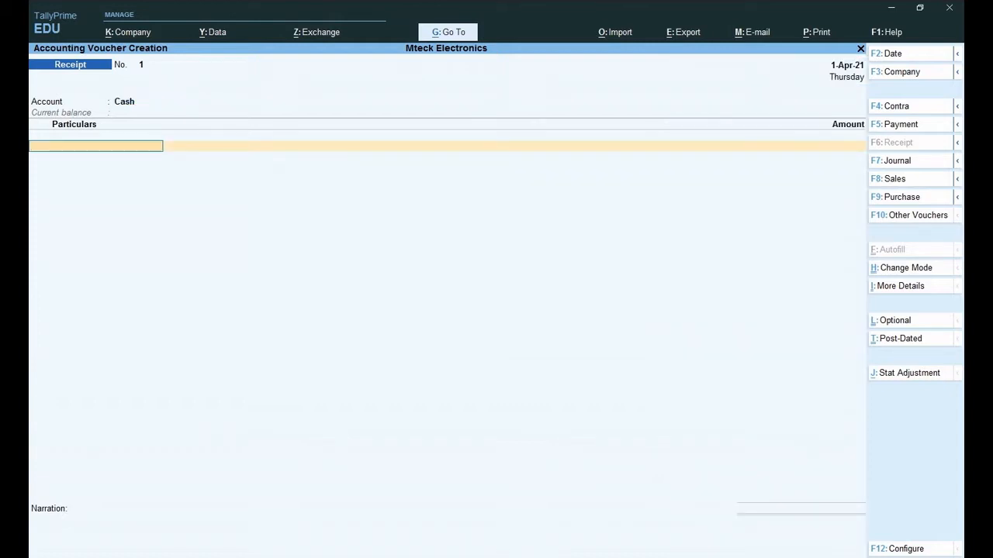
Choose the Capital ledger as the particulars entry of the receipt voucher.
text(s)
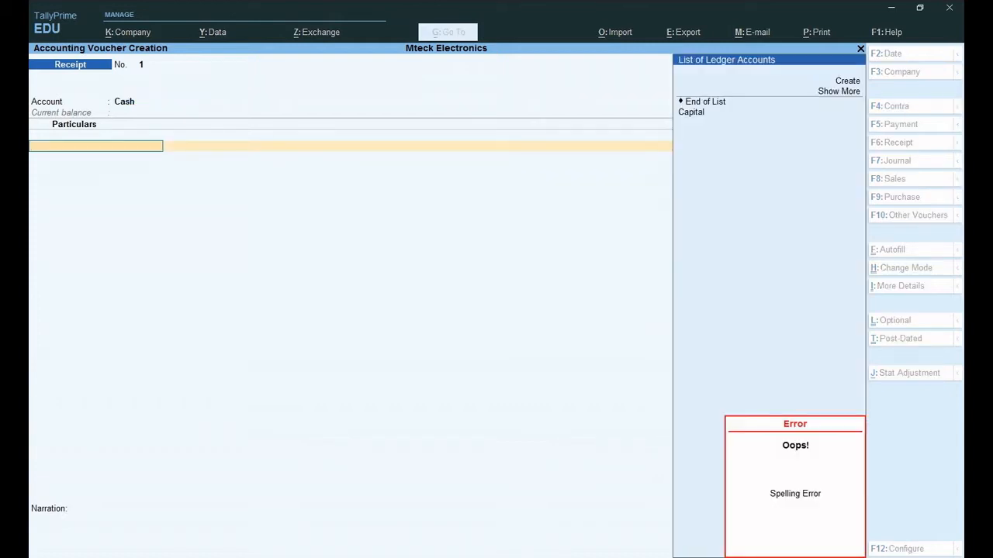
key(Escape)
text(s)
key(Escape)
text(C)
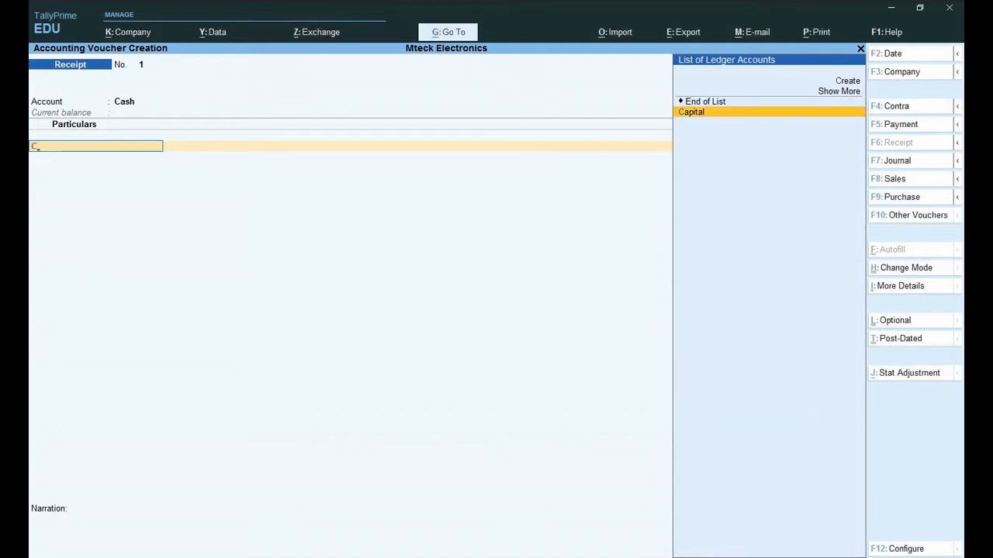
key(Return)
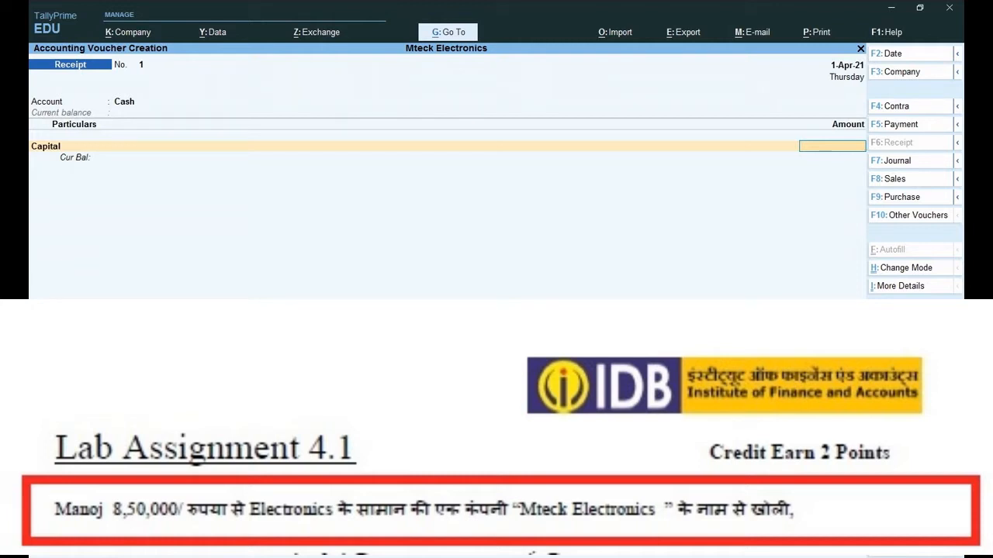
Enter 8,50,000 as the amount for Capital in the receipt voucher.
text(8500000)
key(Return)
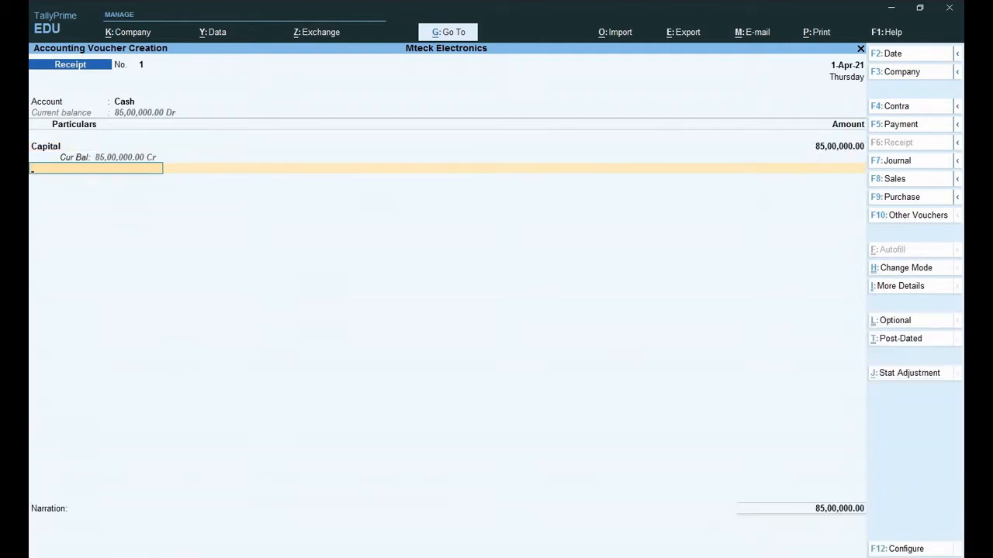
key(BackSpace)
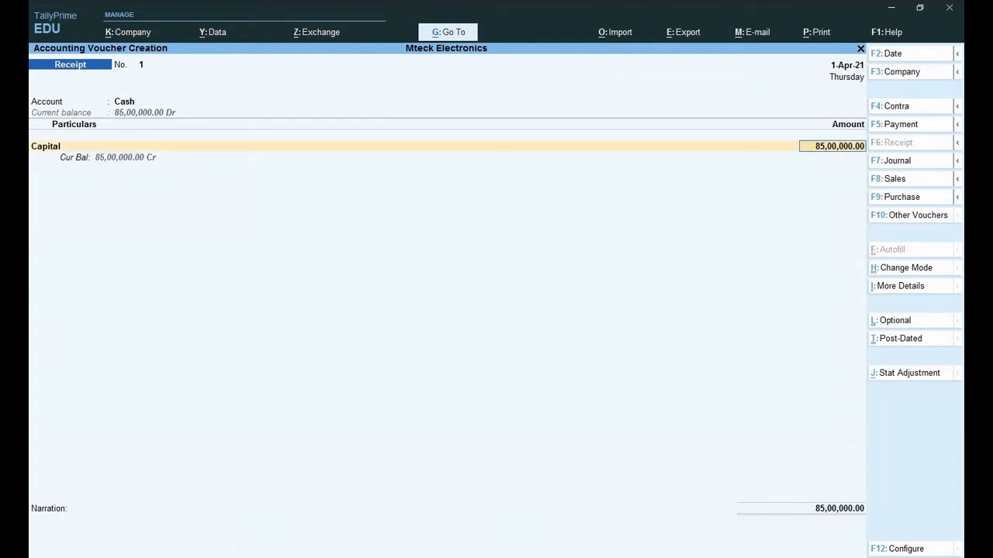
key(BackSpace)
text(850000)
key(Return)
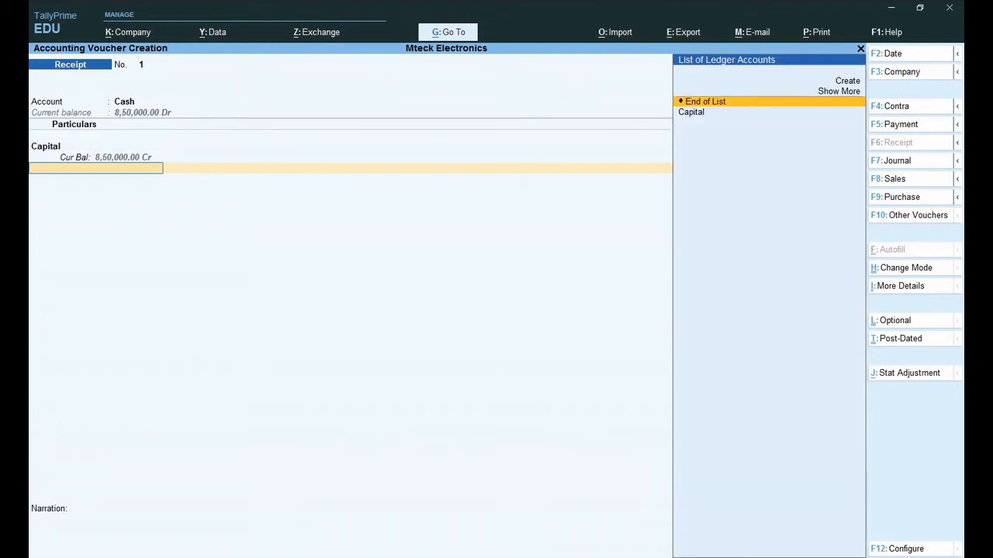
End the receipt's ledger entries, save the voucher with no narration, and leave voucher creation.
key(Return)
key(Return)
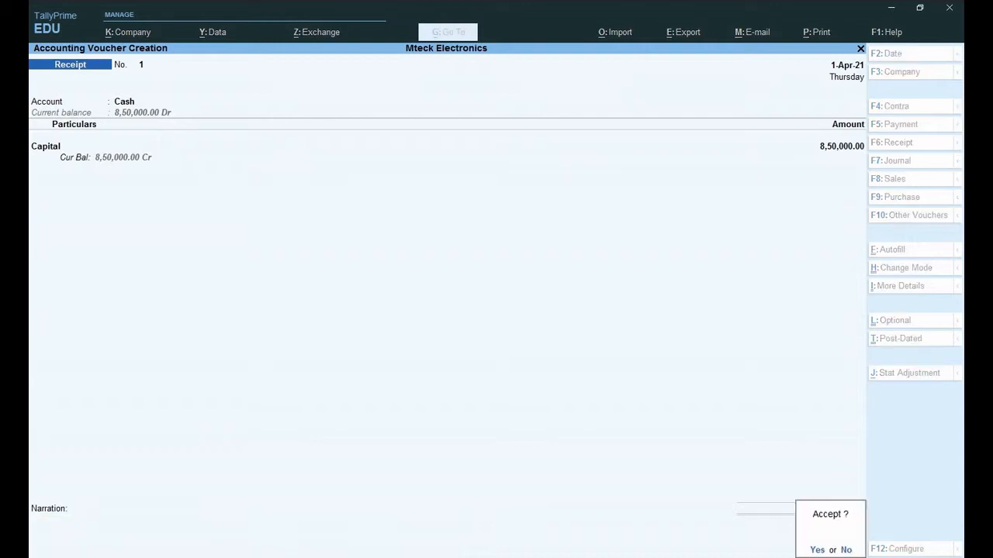
key(Return)
key(Return)
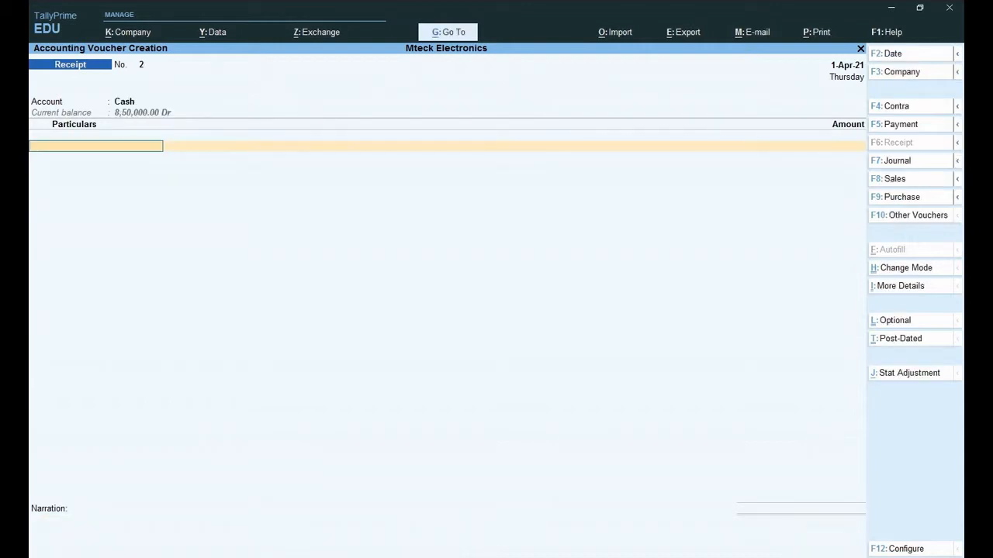
key(Escape)
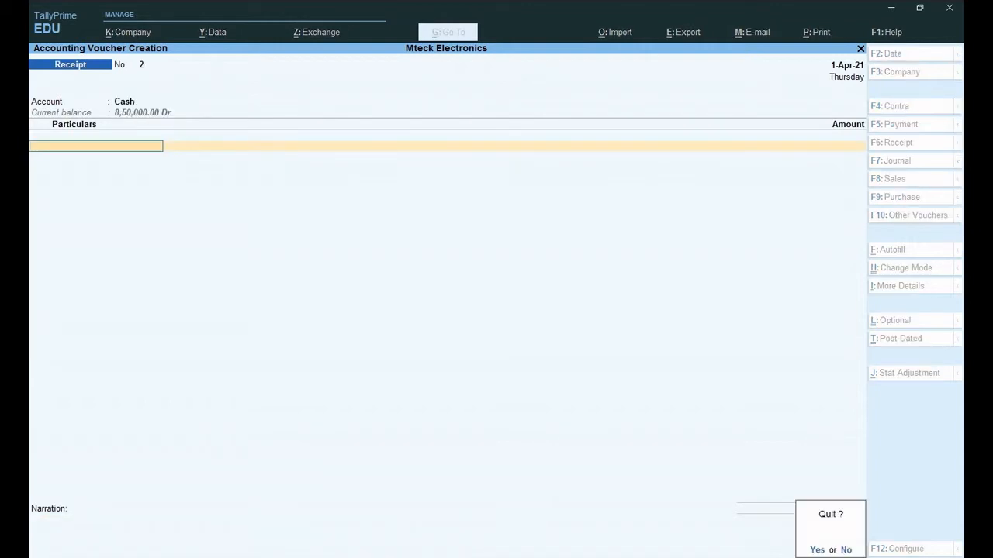
key(Return)
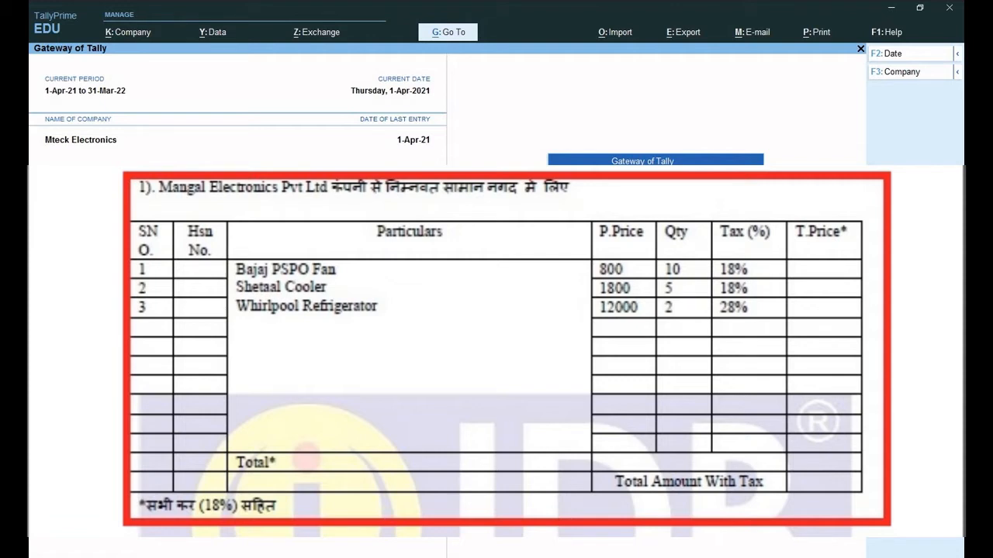
Start a new ledger named Purchase under the Purchase Accounts group.
key(Up)
key(Up)
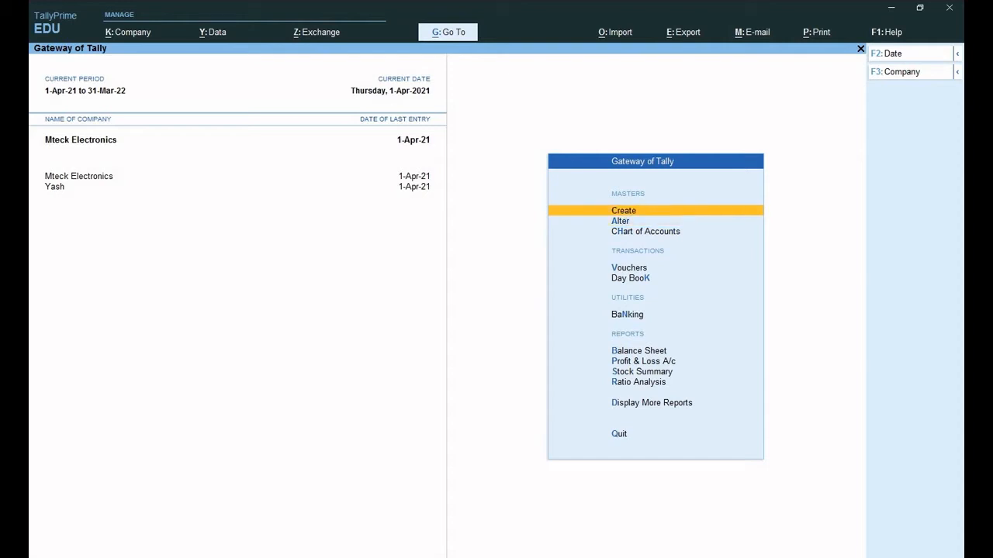
key(Return)
key(Down)
key(Return)
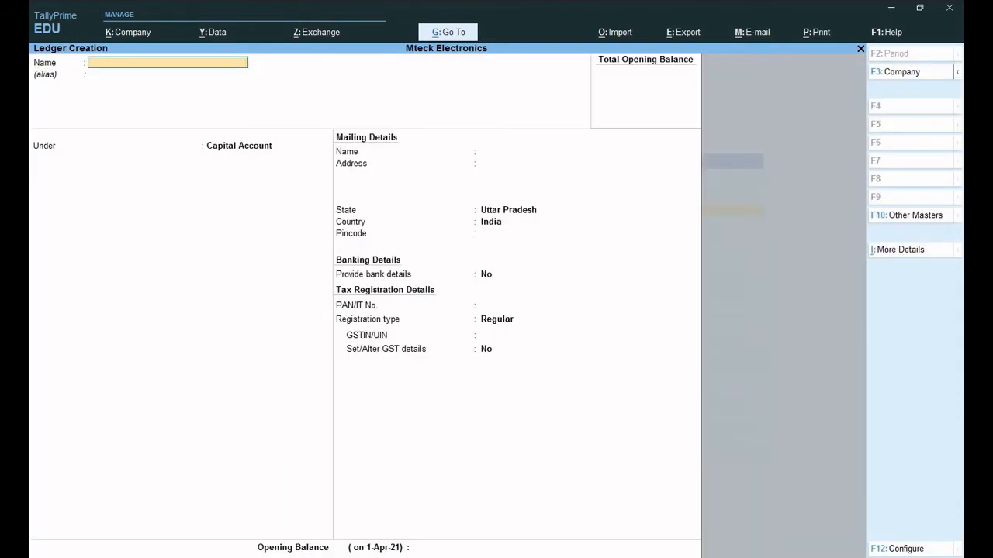
text(Purchas)
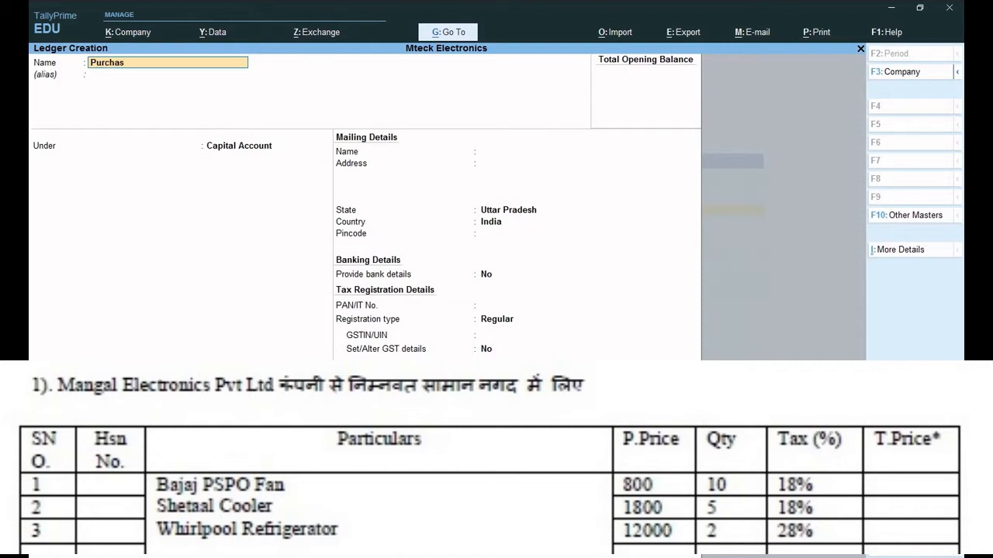
text(e)
key(Return)
key(Return)
text(P)
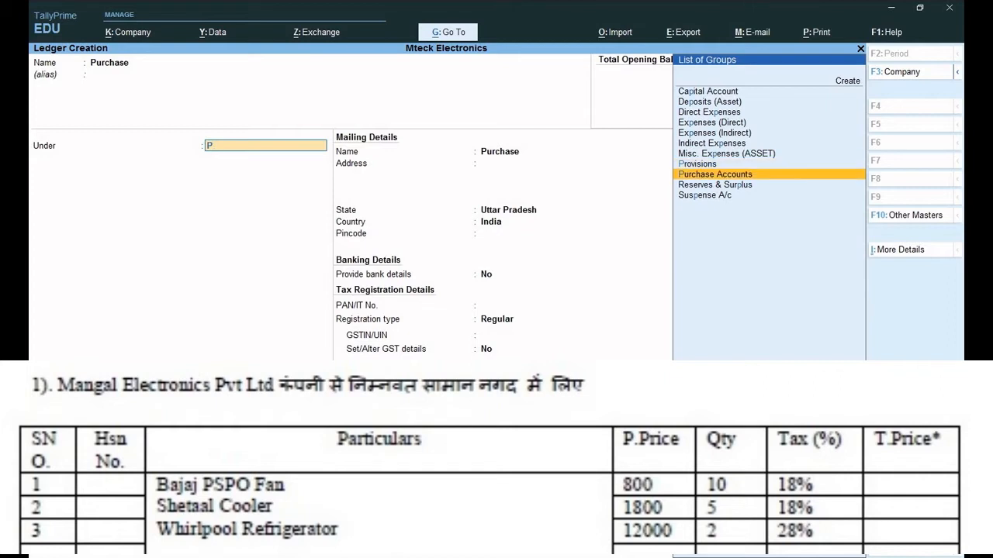
key(Return)
Keep GST applicable for the Purchase ledger, set its type of supply to Goods, and save it, leaving ledger creation.
key(Return)
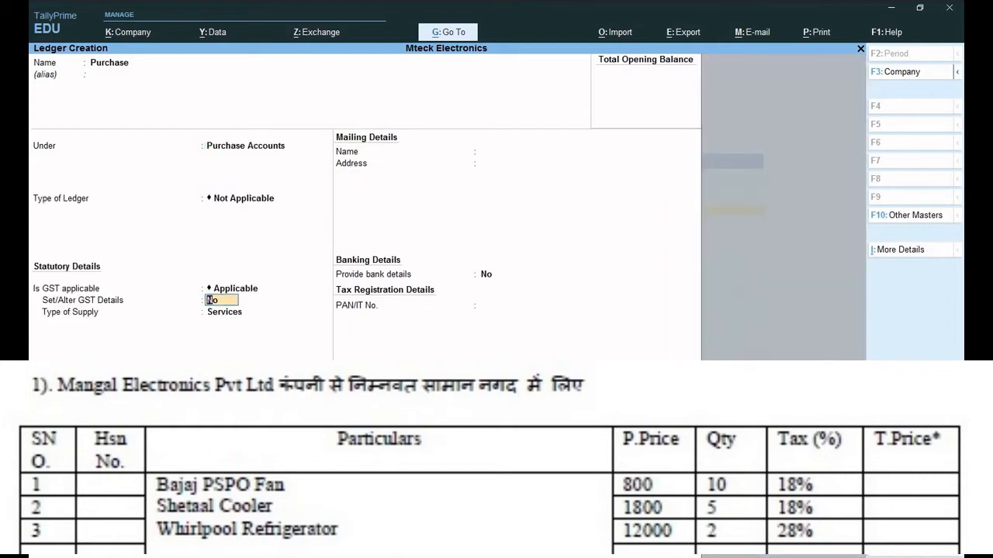
key(Return)
key(Up)
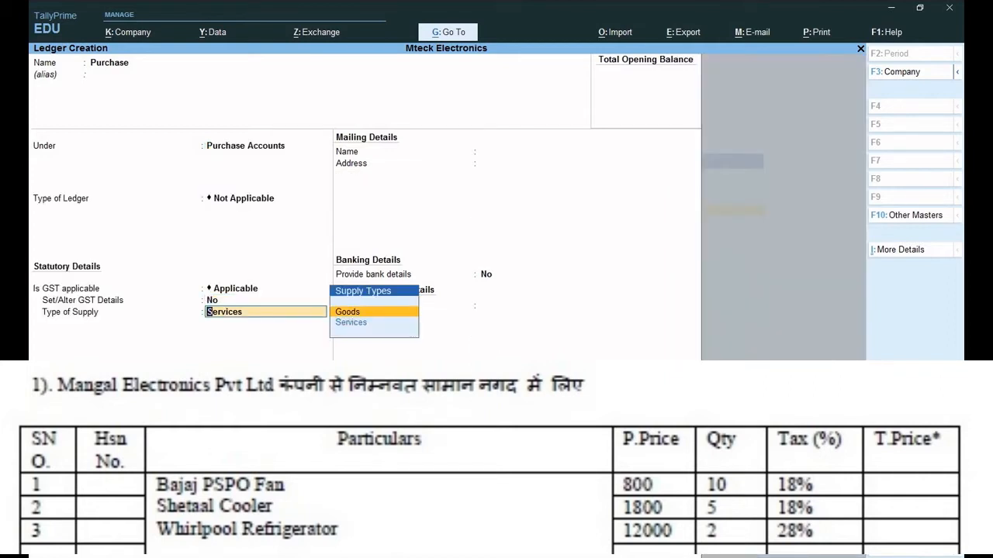
key(Return)
key(Return)
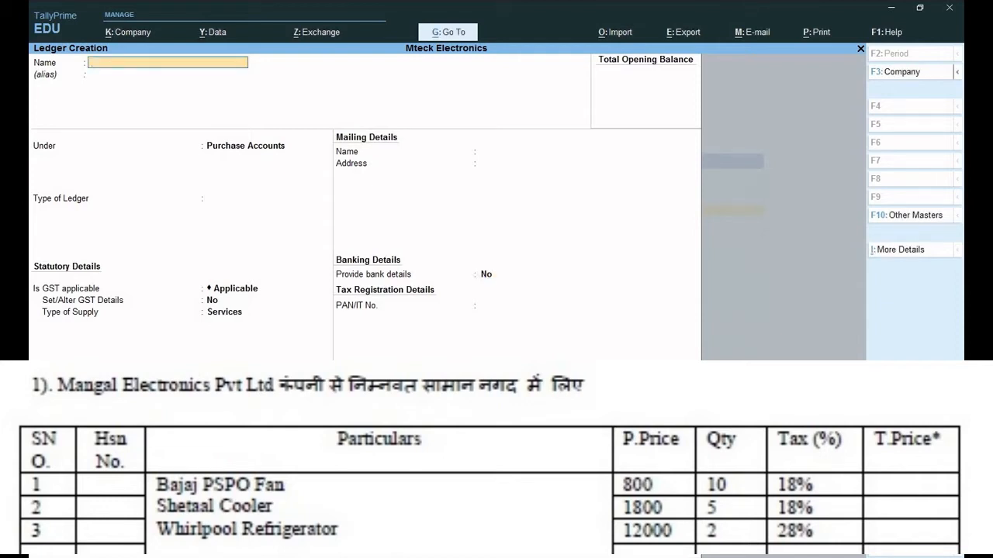
key(Escape)
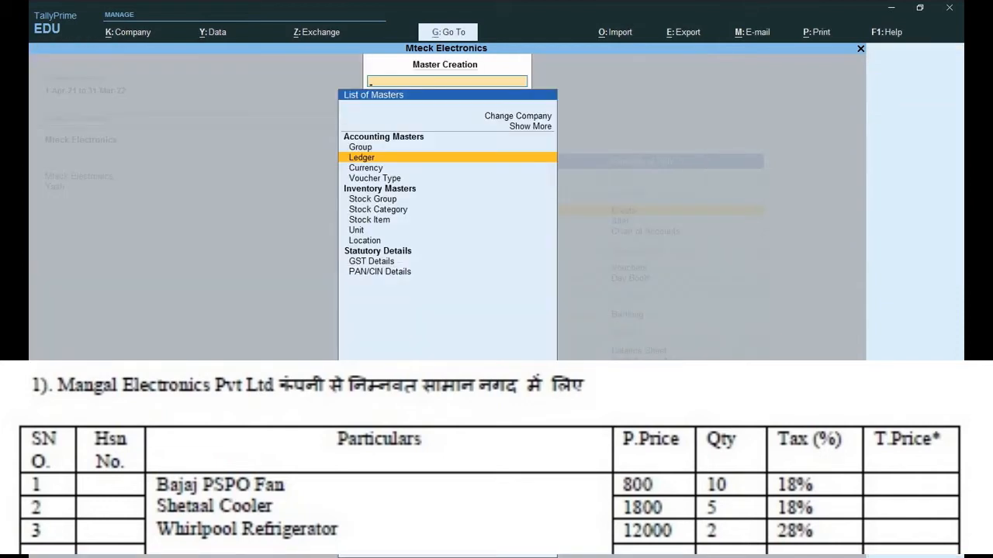
Start a new ledger named Cgst under the Duties & Taxes group.
key(Return)
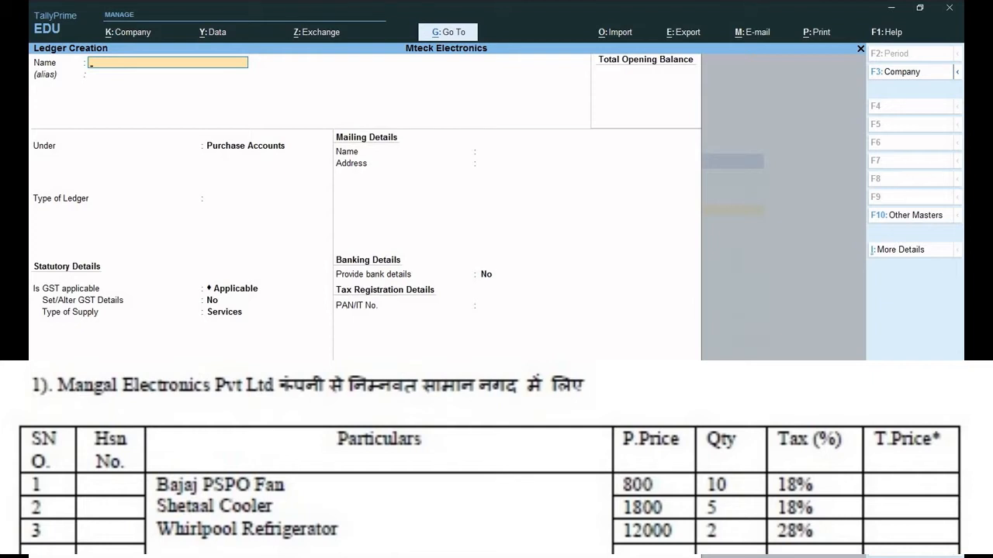
text(G)
key(BackSpace)
text(S)
key(BackSpace)
text(Cgst)
key(Return)
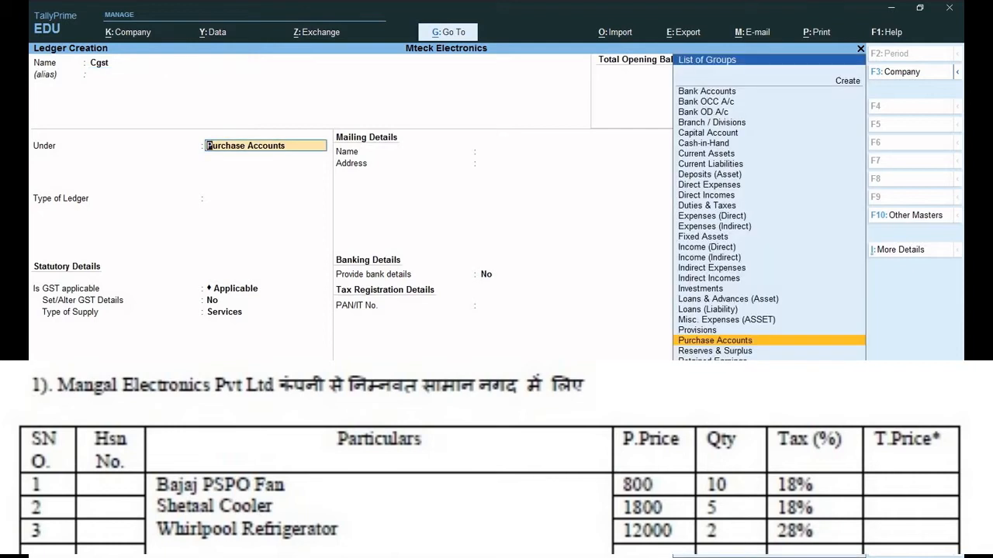
text(C)
key(BackSpace)
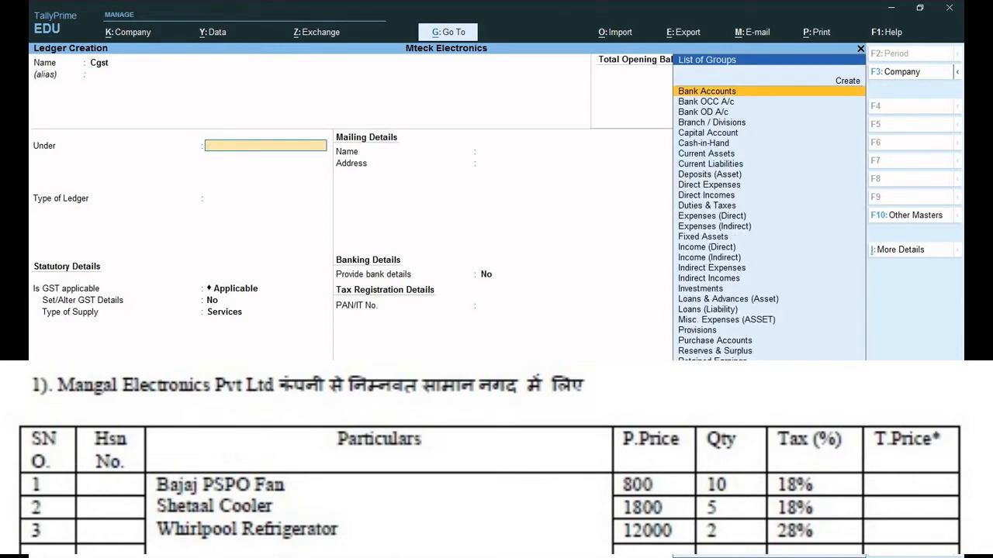
text(D)
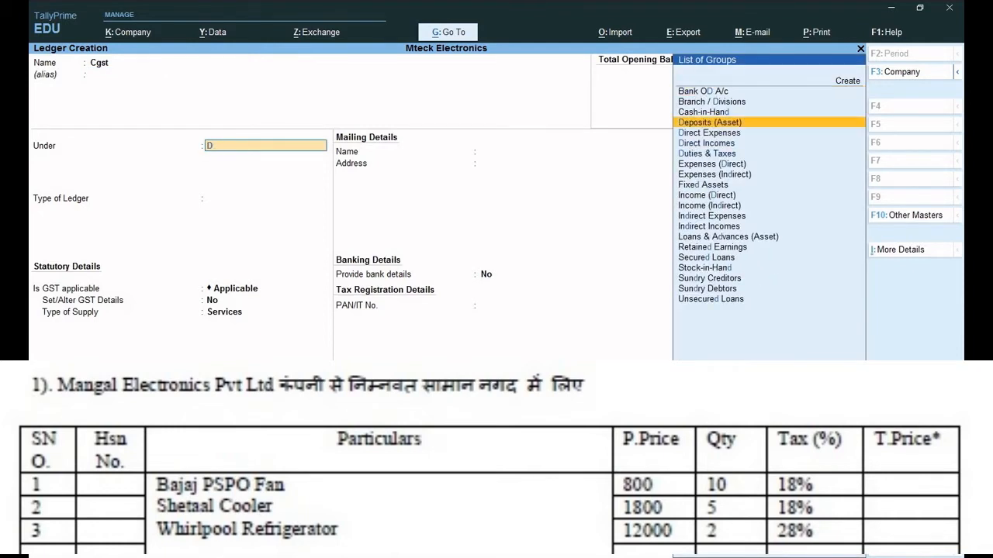
key(Down)
key(Down)
key(Down)
key(Return)
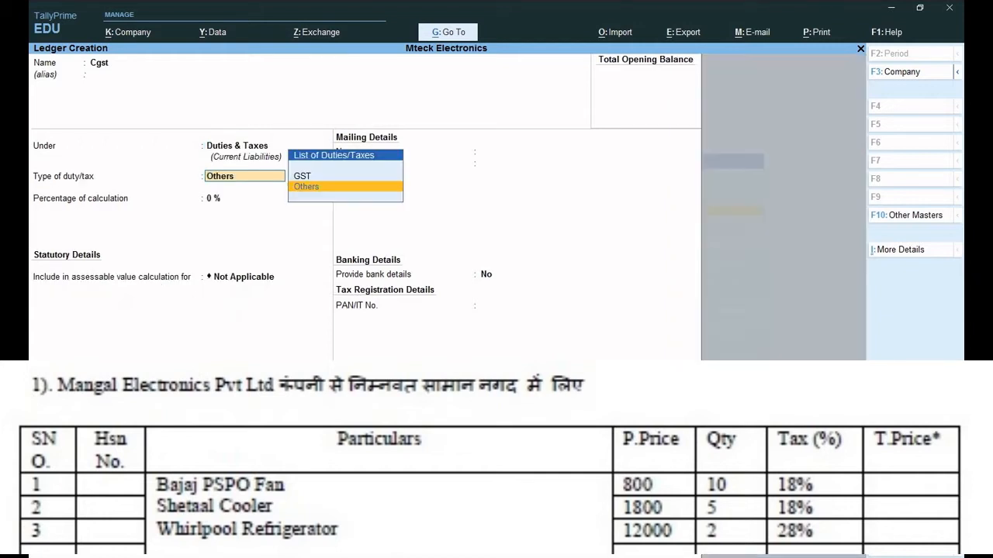
Set the Cgst ledger's duty type to GST and tax type to Central Tax, and save it with 0 % calculation and no rounding.
key(Up)
key(Return)
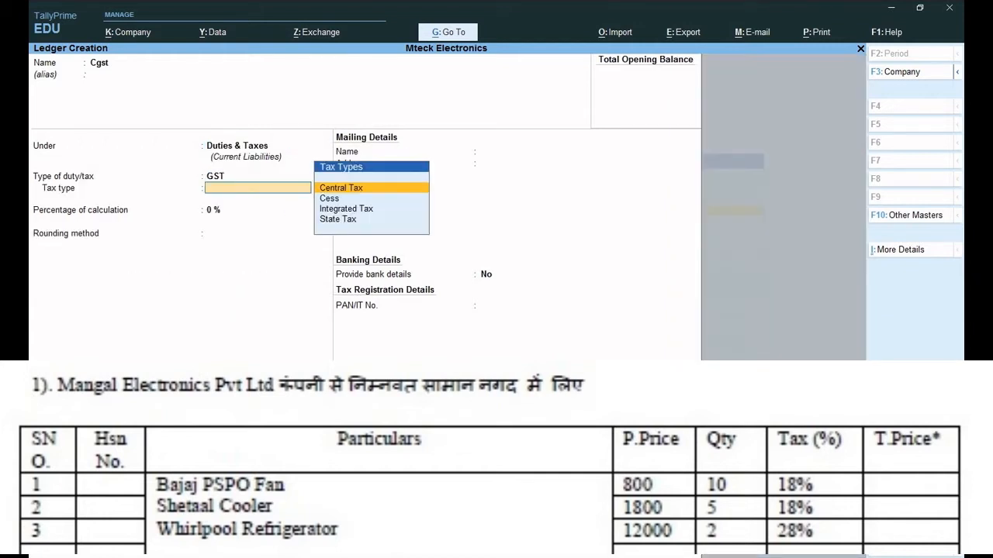
key(Return)
key(Return)
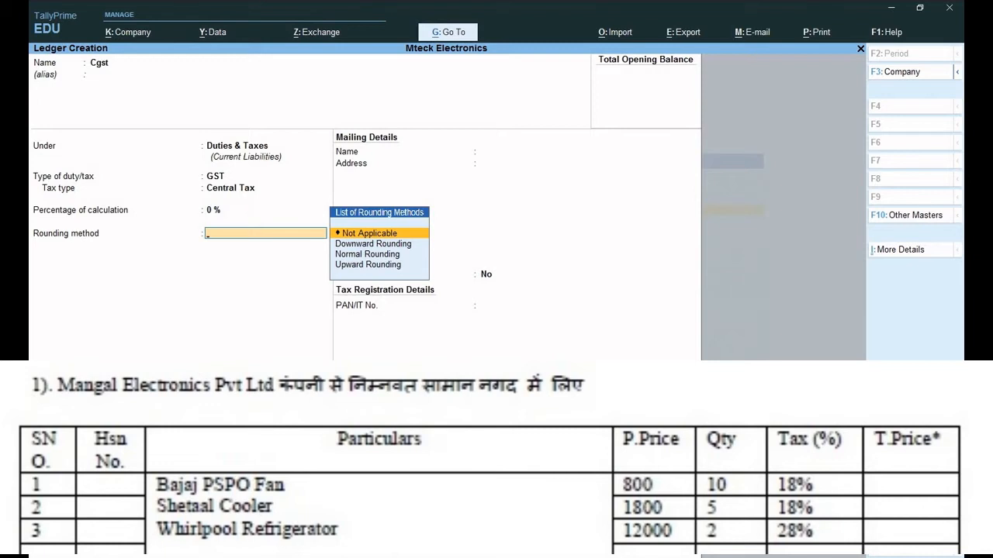
key(Return)
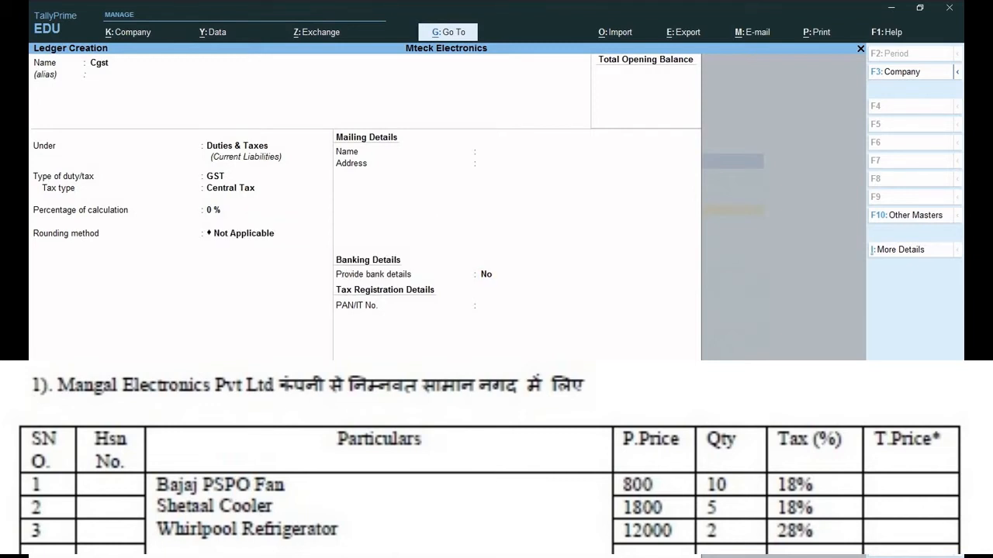
key(Return)
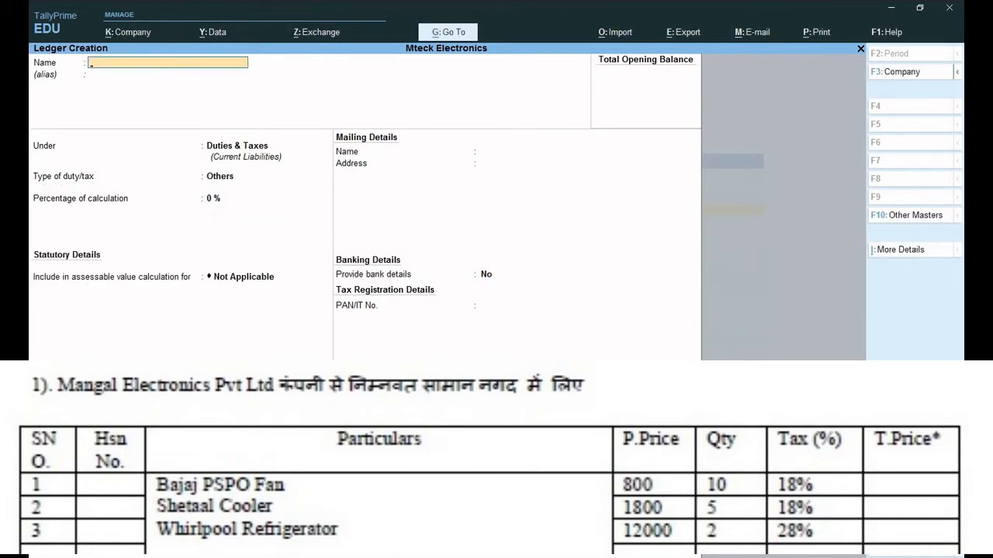
Start a ledger named Sgst under Duties & Taxes with duty type GST and tax type State Tax.
text(Sgst)
key(Return)
key(Return)
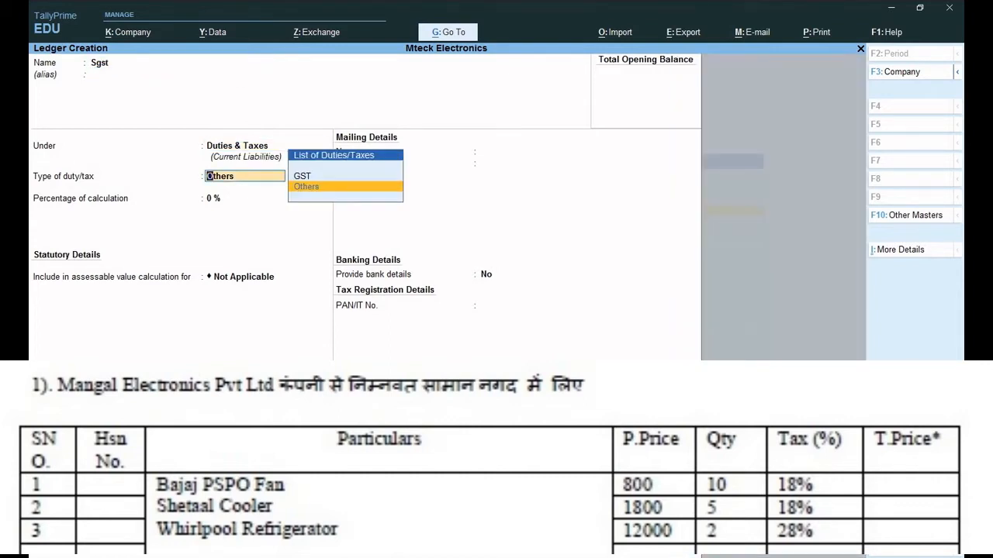
key(Up)
key(Return)
key(Down)
key(Down)
key(Down)
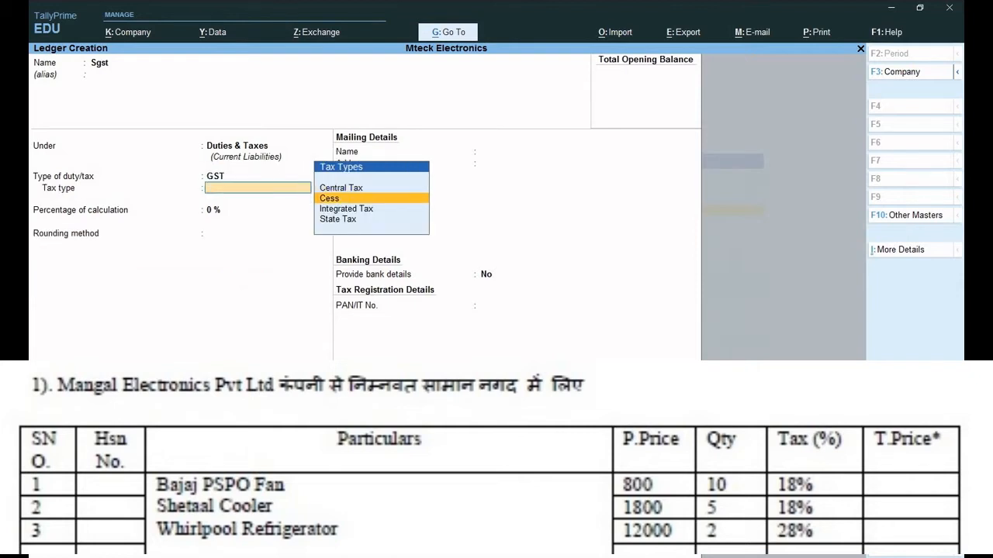
key(Return)
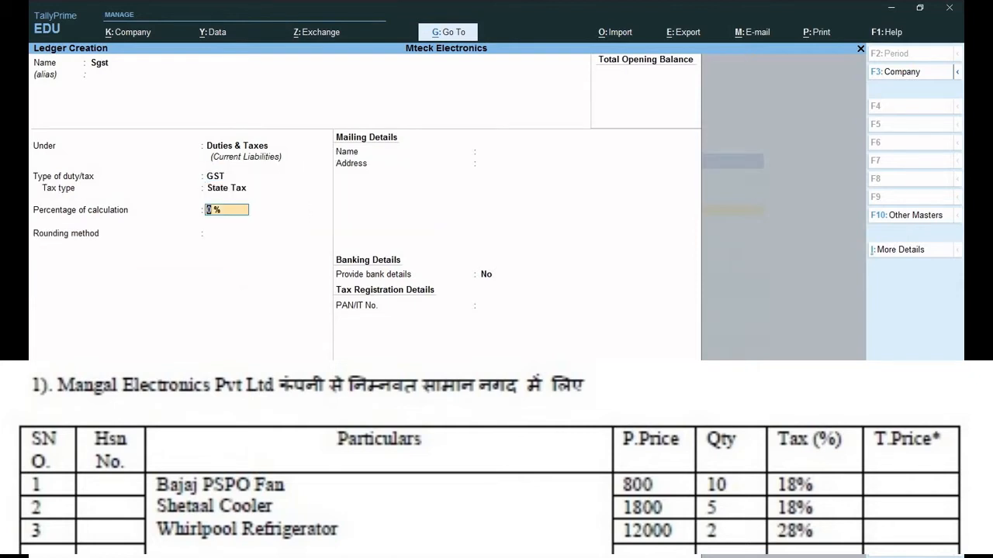
Keep 0 % calculation and no rounding for the Sgst ledger, save it, and return to the Gateway of Tally.
key(Return)
key(Return)
key(Return)
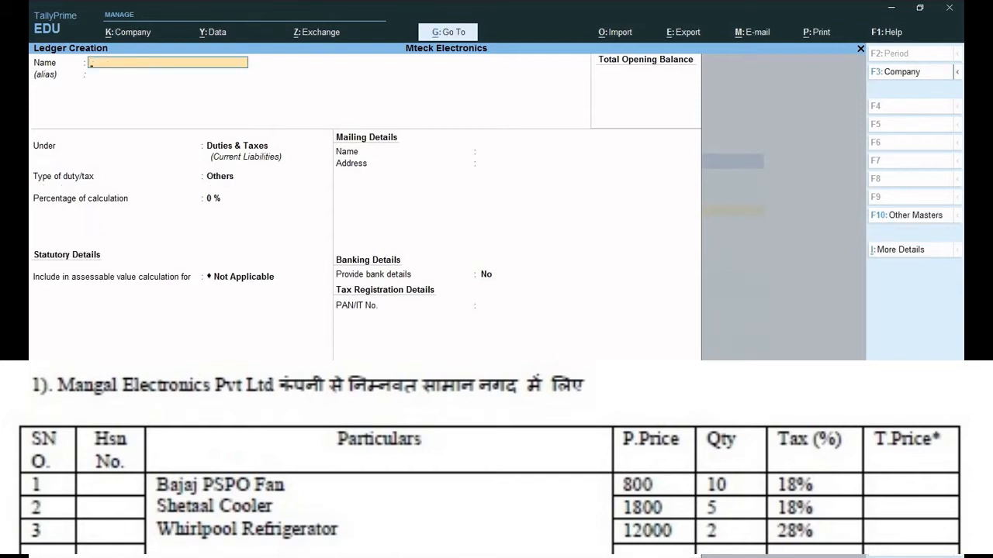
key(Escape)
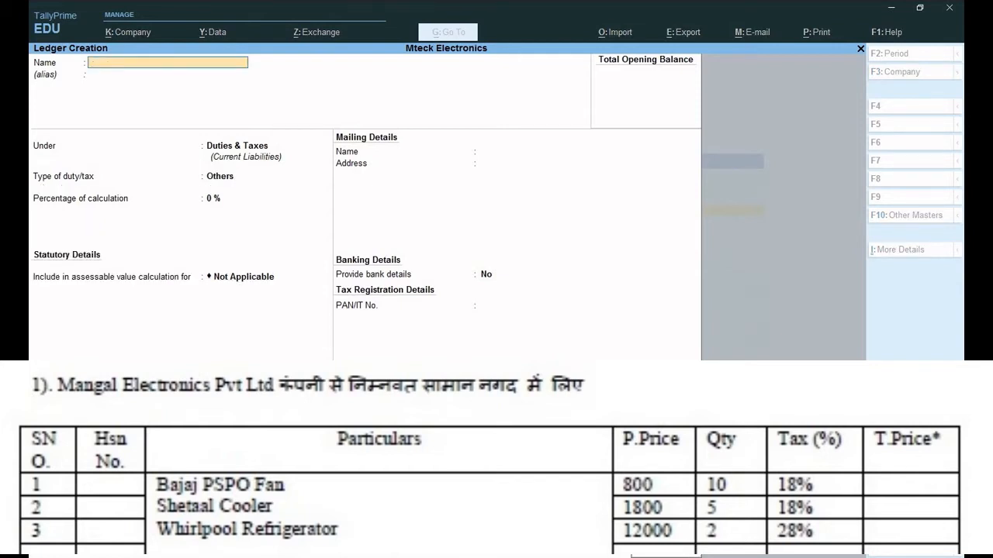
key(Return)
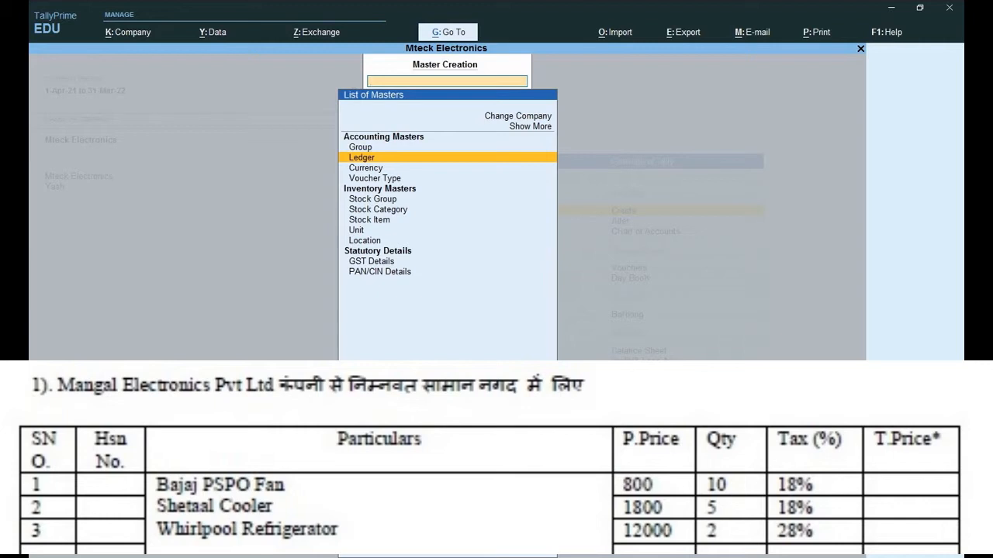
key(Escape)
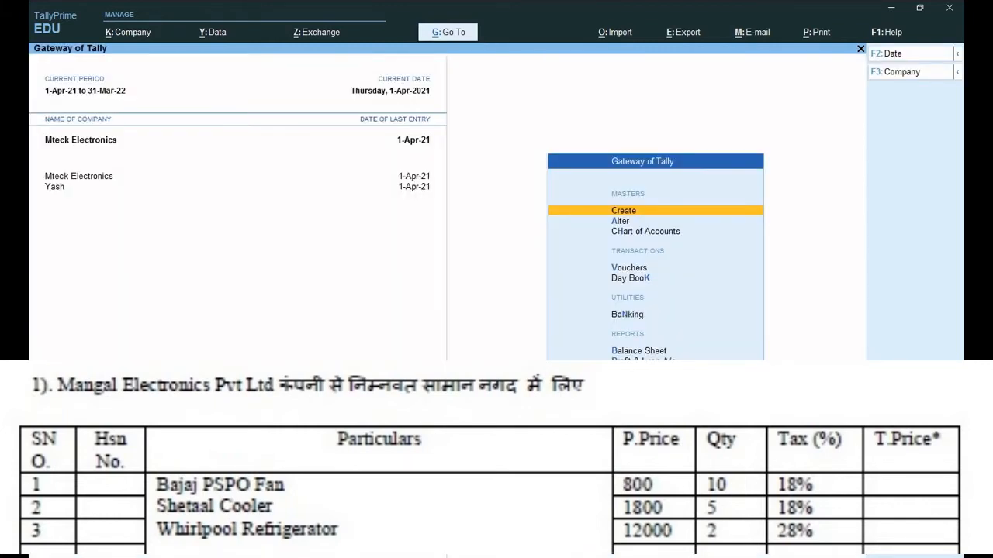
key(Down)
key(Down)
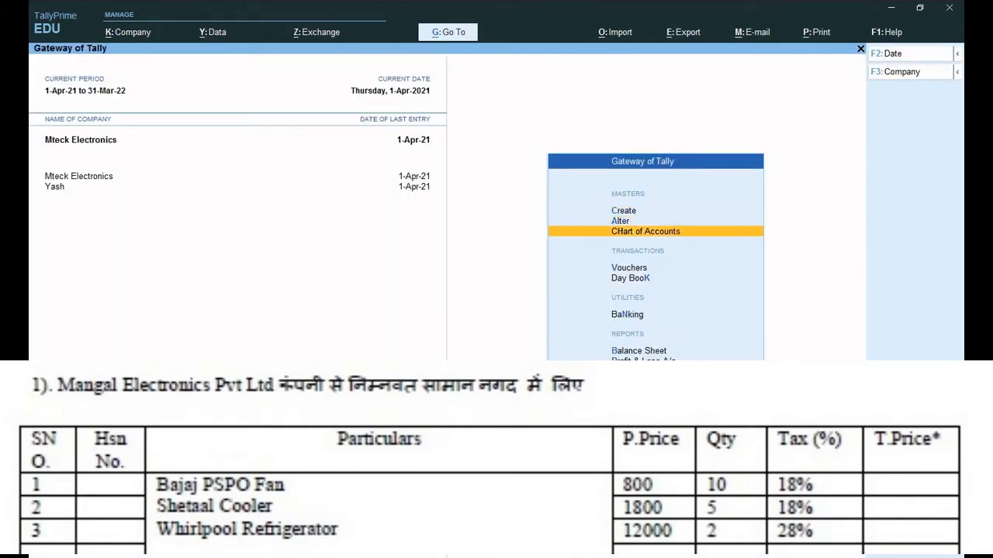
key(Up)
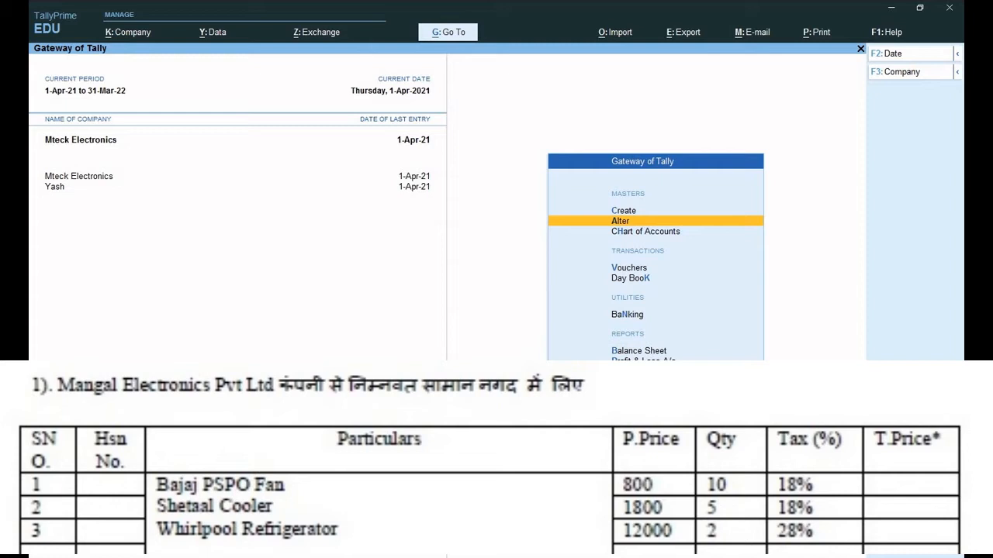
key(Up)
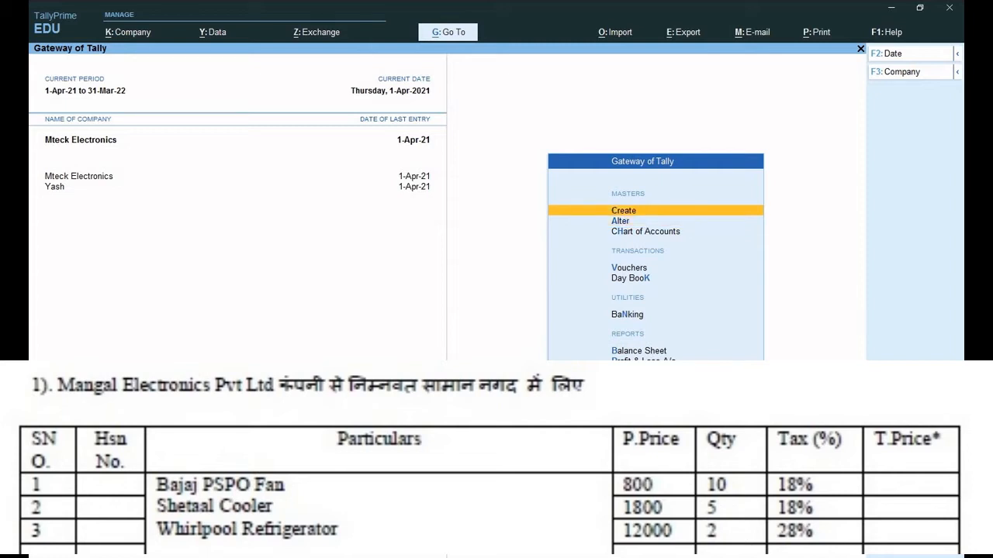
Create a simple unit with symbol pcs, quantity code Not Applicable and 0 decimal places, then leave unit creation.
key(Return)
key(Down)
key(Down)
key(Down)
key(Down)
key(Down)
key(Down)
key(Down)
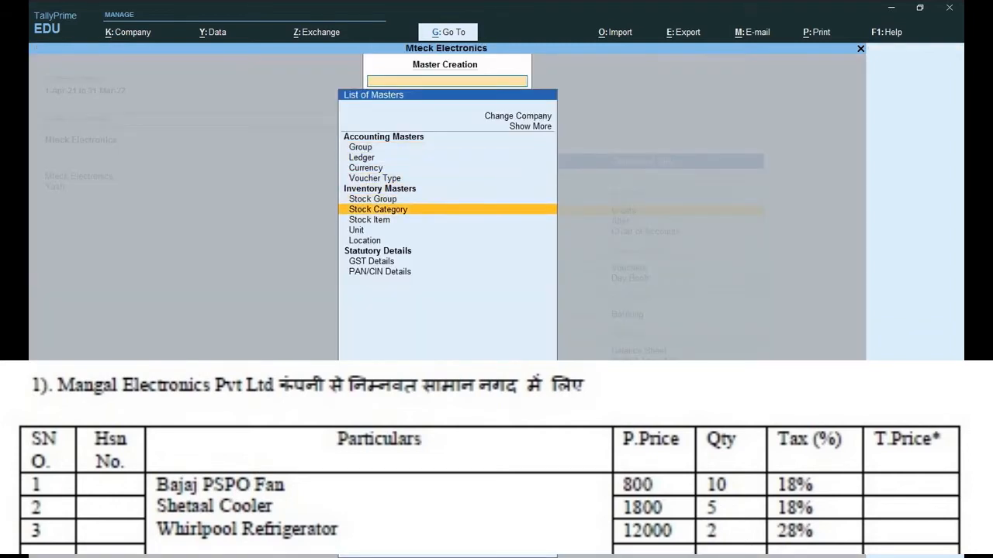
key(Return)
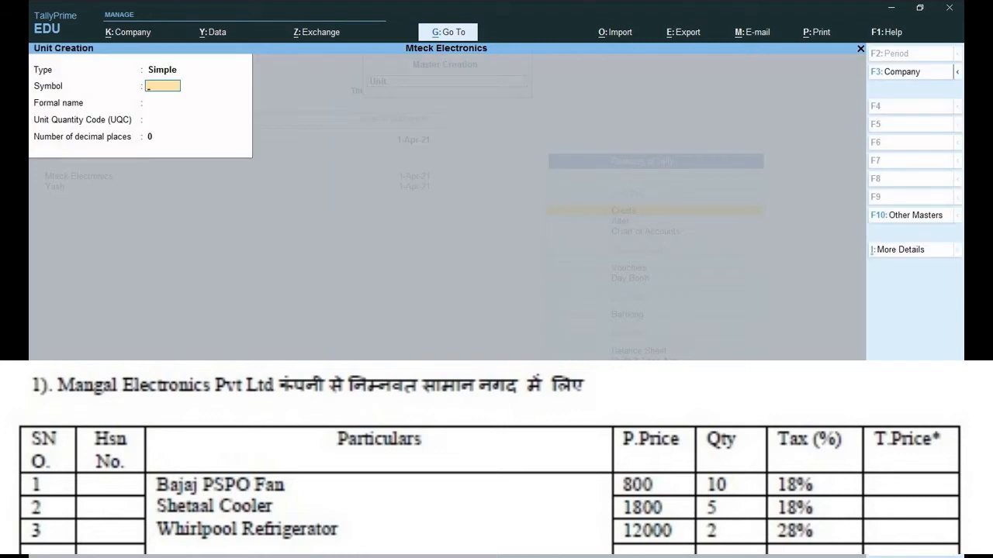
text(pcs)
key(Return)
key(Return)
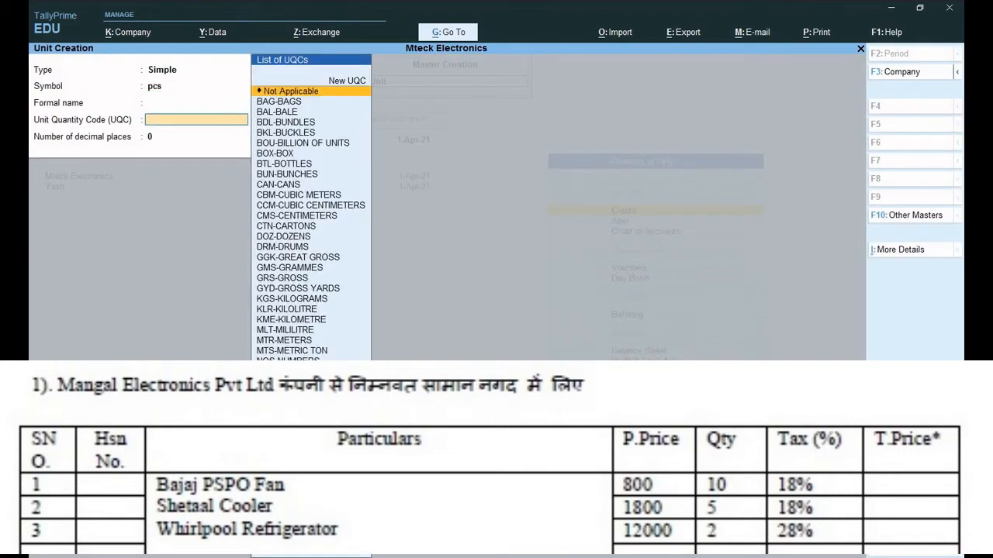
key(Return)
key(Return)
key(Return)
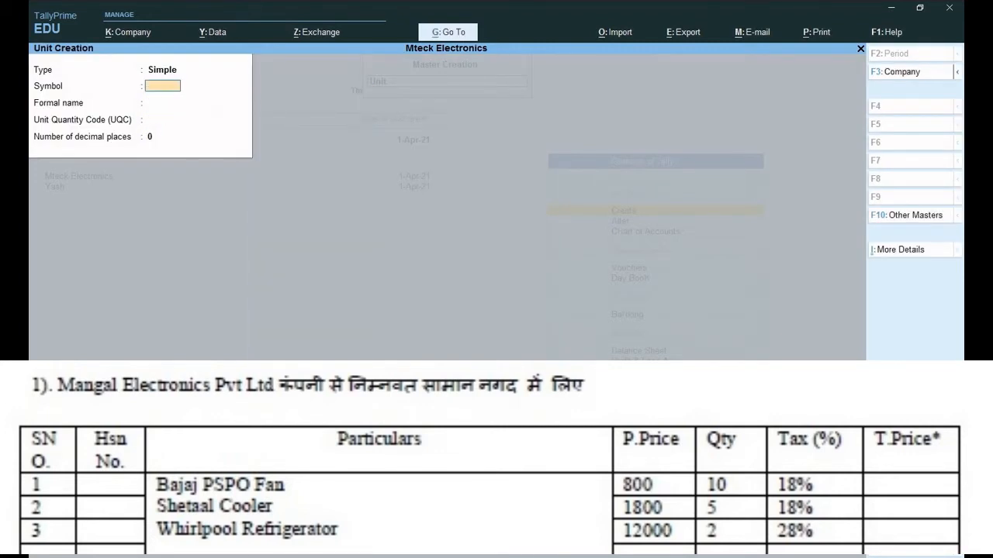
key(Escape)
Start a new stock item named Bajaj Pspo Fan under Primary with pcs as its unit.
key(Return)
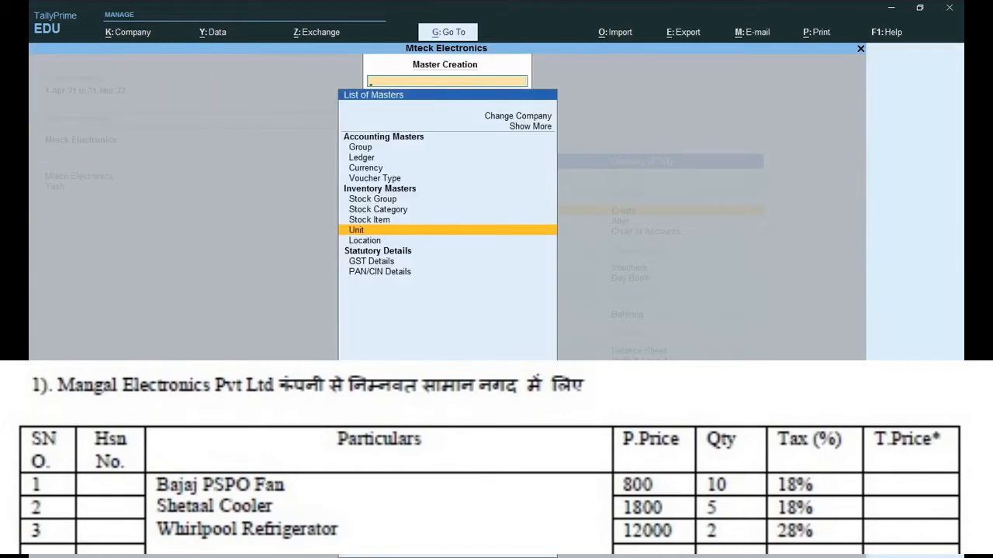
key(Up)
key(Return)
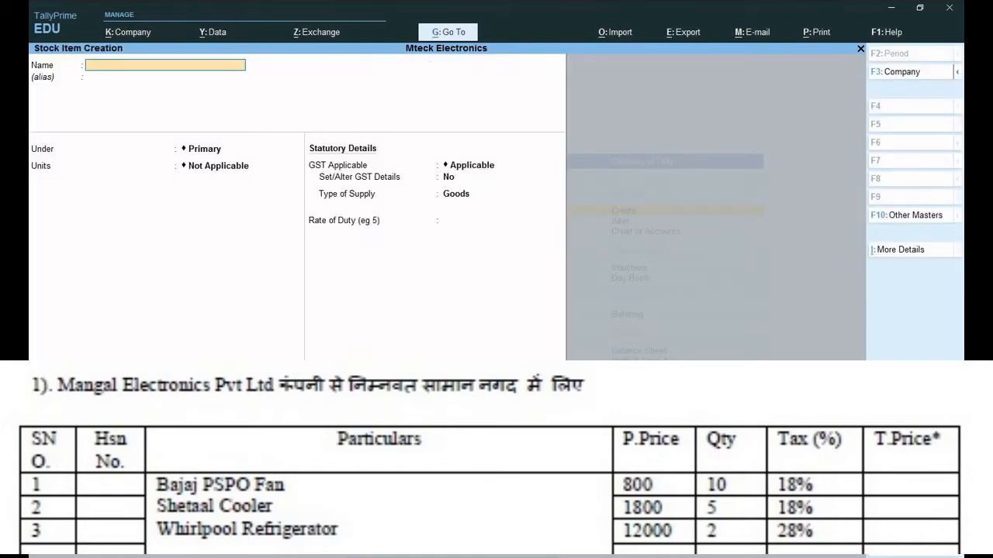
text(Bajaj Pspo Fan)
key(Return)
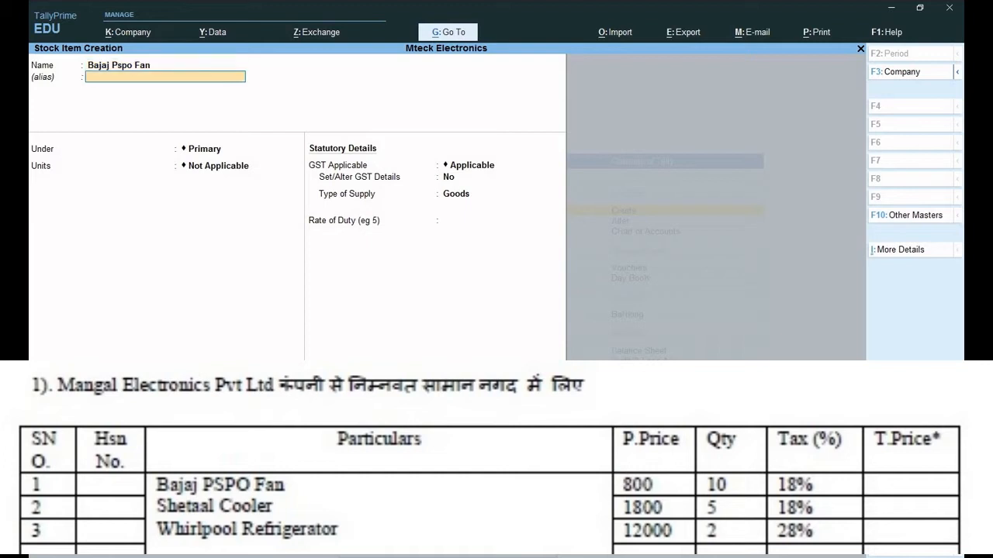
key(Return)
key(Return)
key(Down)
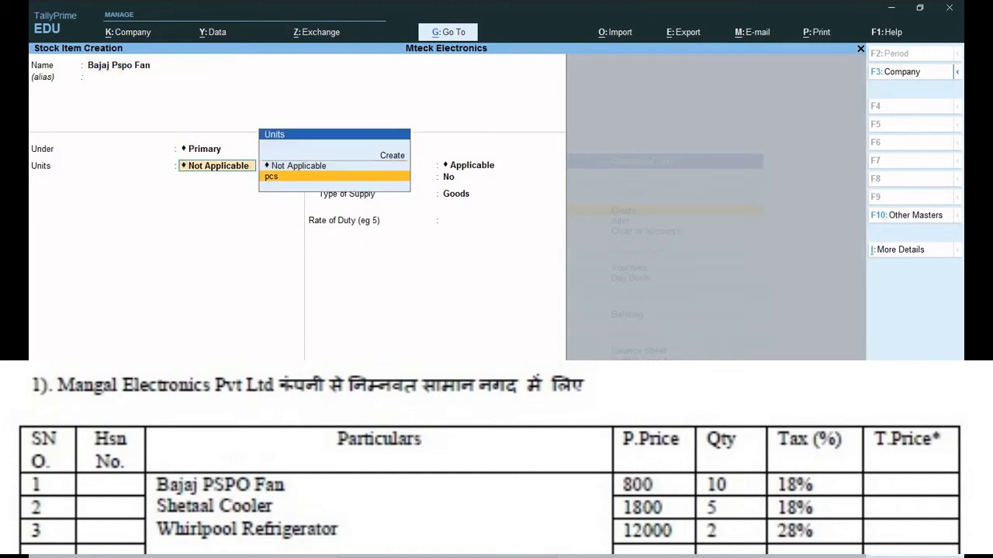
key(Return)
Enable GST details for the Bajaj Pspo Fan item as Taxable, calculated On Value, with 18 % integrated tax.
key(Return)
text(y)
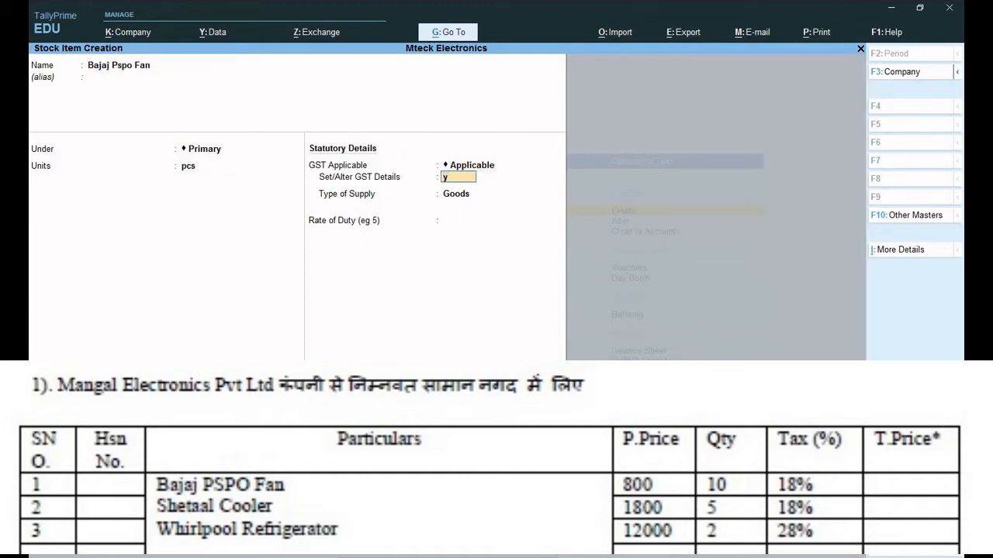
key(Return)
key(Return)
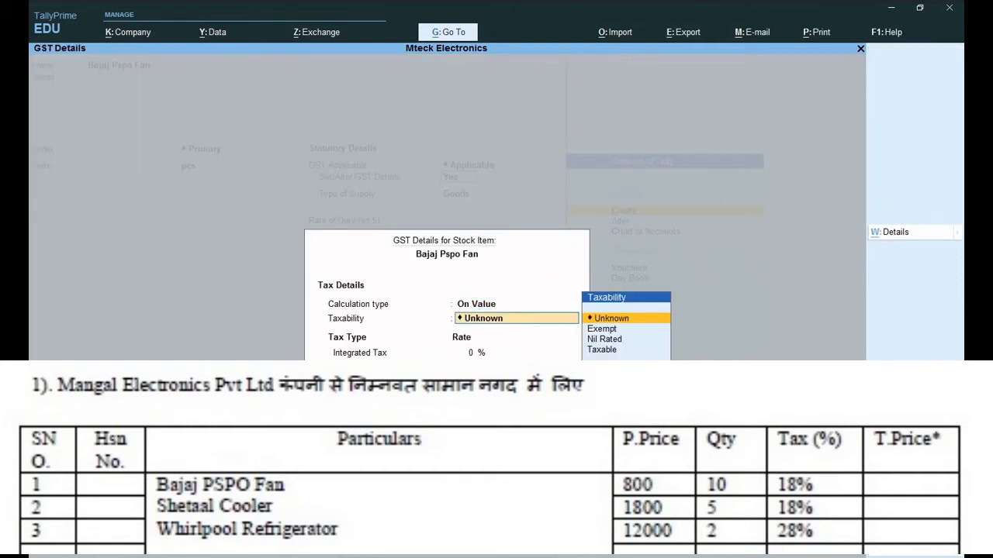
key(Down)
key(Down)
key(Down)
key(Return)
text(1)
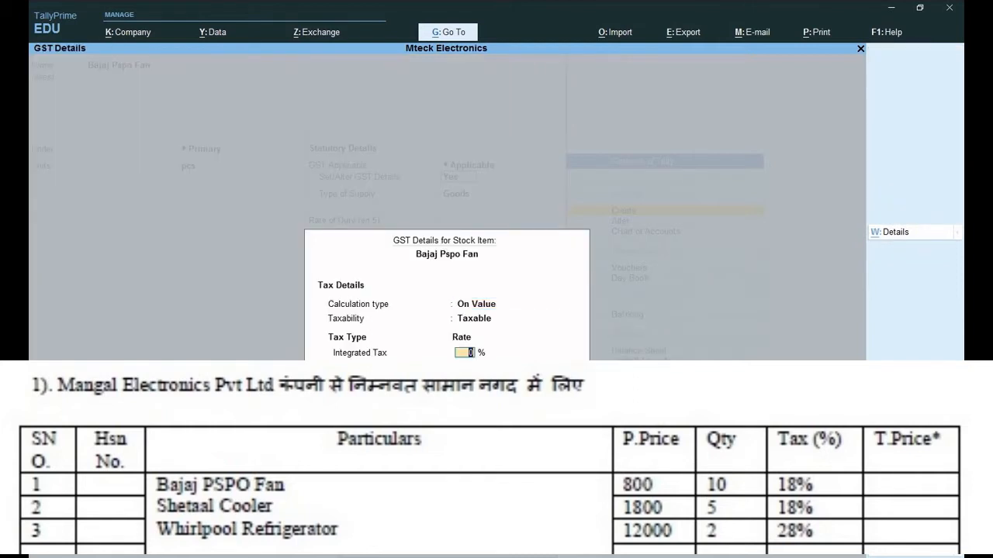
text(8)
key(Return)
key(Return)
Keep Goods as the supply type and 0 as the duty rate, and save the Bajaj Pspo Fan item.
key(Return)
key(Return)
key(Return)
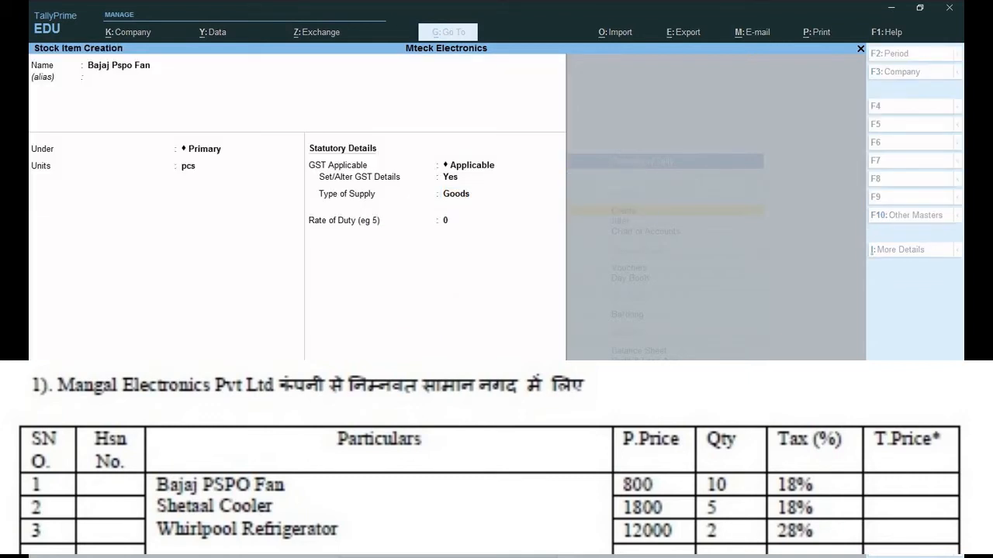
key(Return)
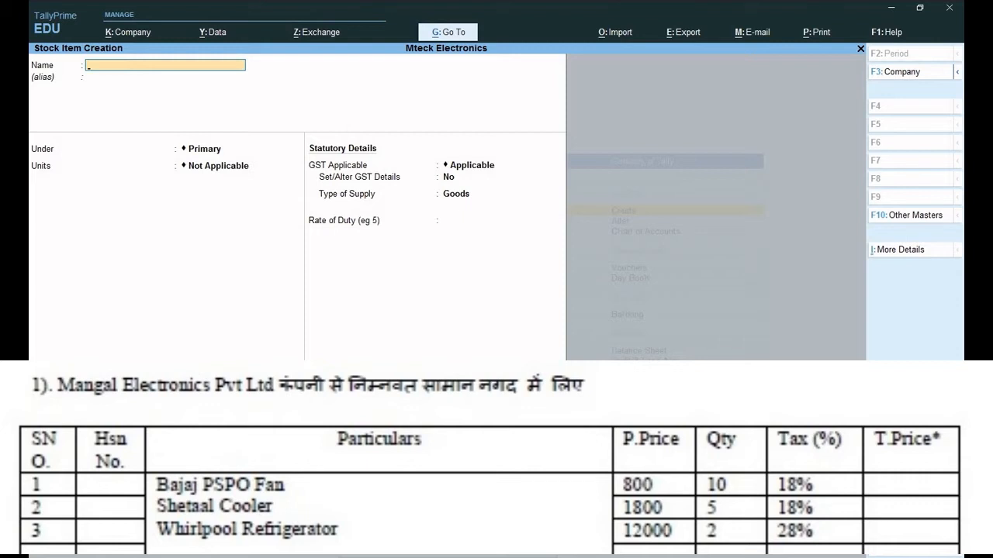
Start a stock item named Sheetal Coooler under Primary with pcs as its unit.
text(Sheetal coooler)
key(Return)
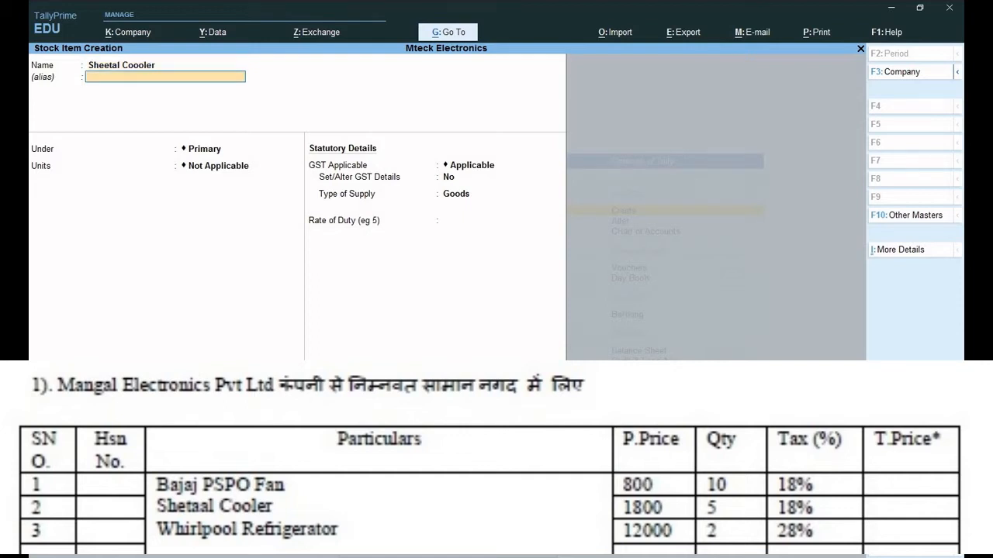
key(Return)
key(Return)
key(Down)
key(Return)
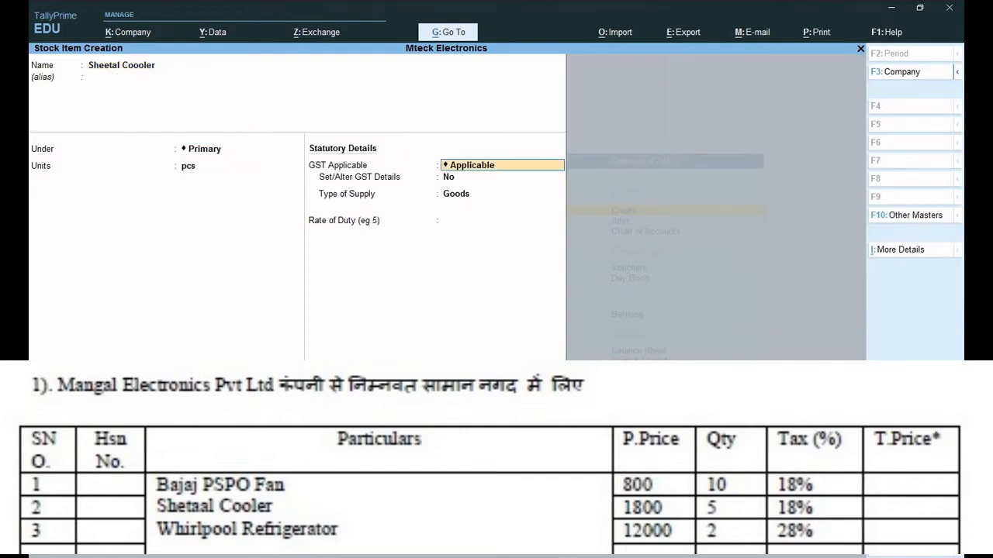
Enable GST details for the Sheetal Coooler item as Taxable, calculated On Value, with 18 % integrated tax.
key(Return)
text(y)
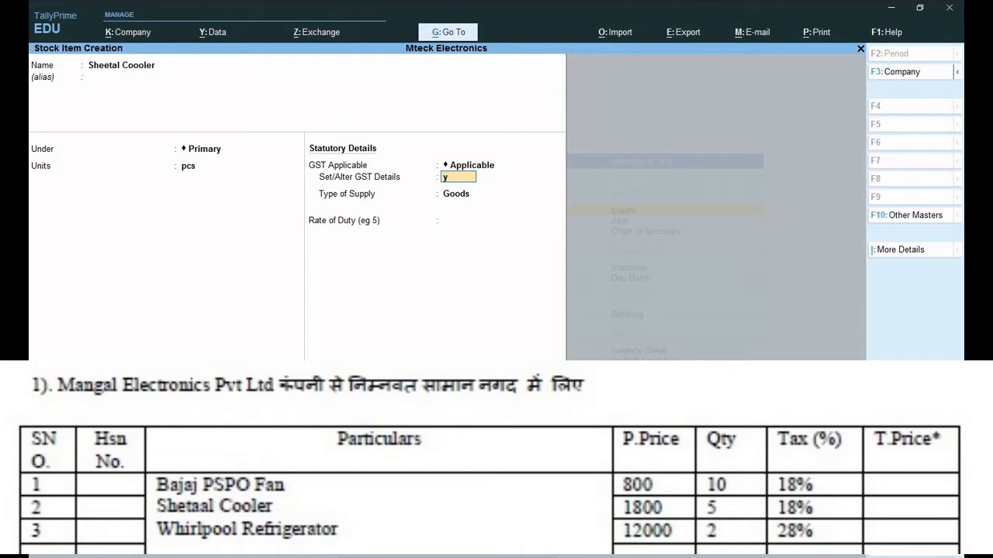
key(Return)
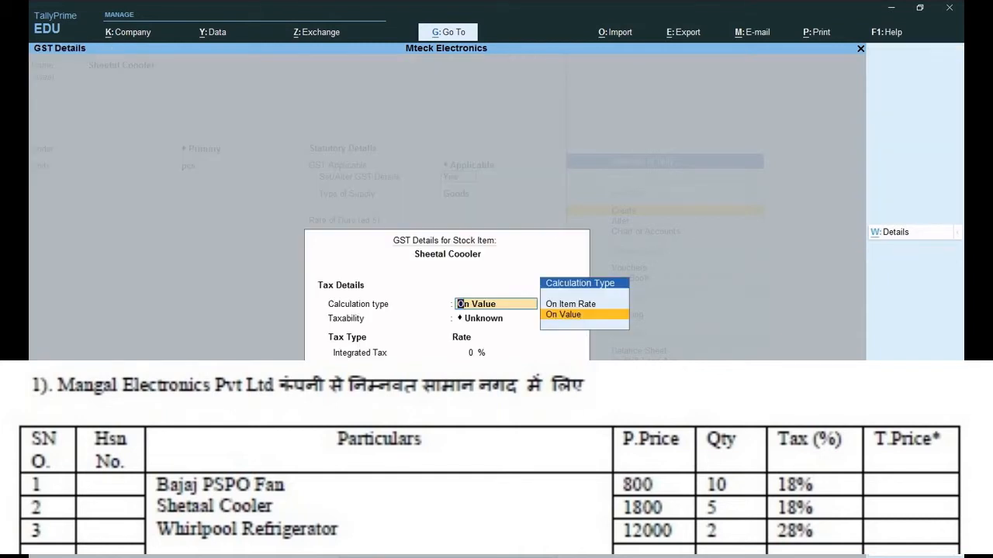
key(Return)
key(Down)
key(Down)
key(Down)
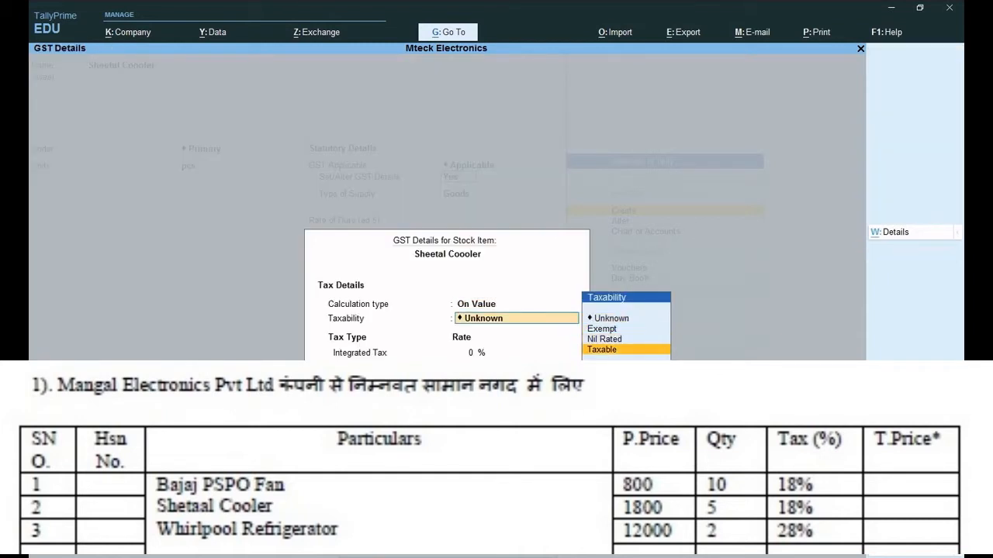
key(Return)
text(18)
key(Return)
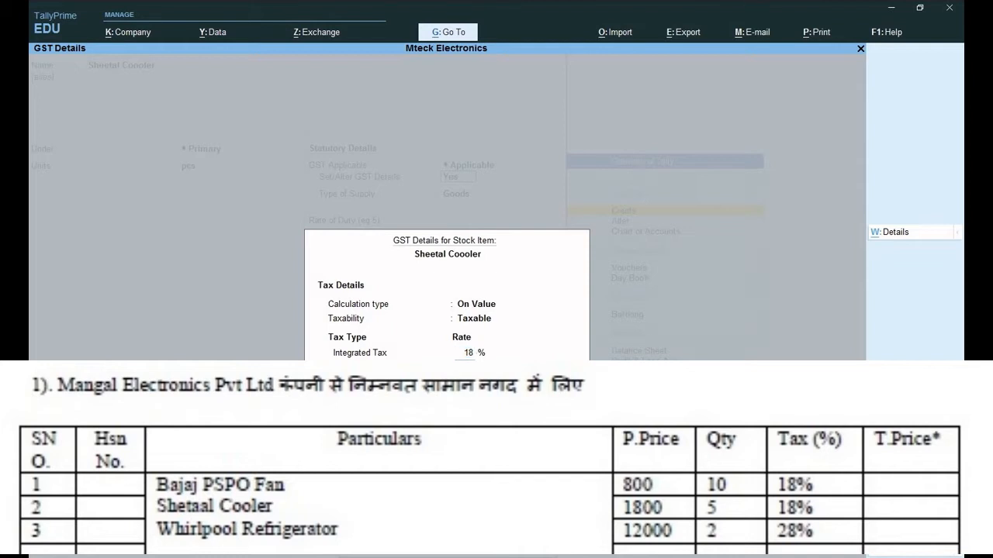
Keep Goods as the supply type and 0 as the duty rate, and save the Sheetal Coooler item.
key(Return)
key(Return)
key(Return)
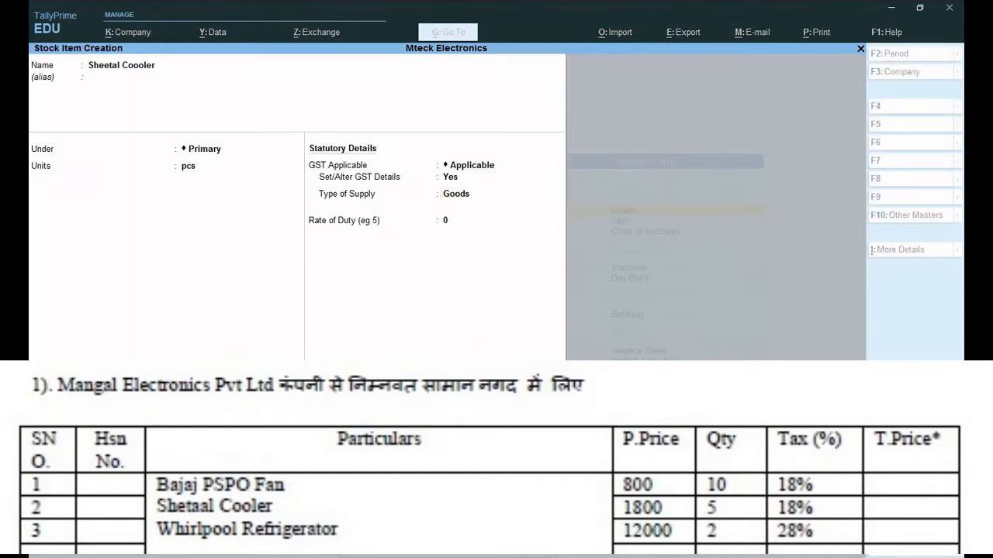
key(Return)
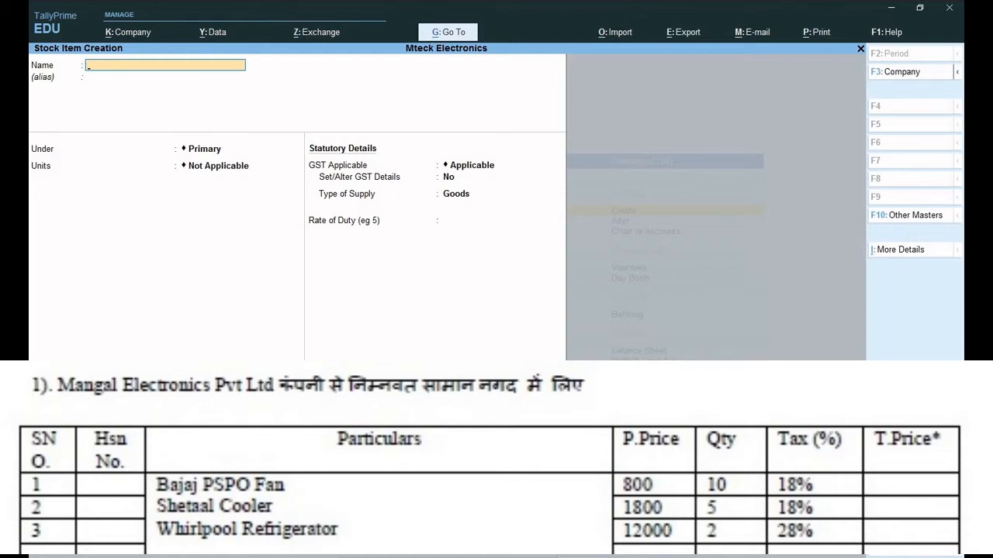
Start a stock item named Whirlpool Ref under Primary with pcs as its unit.
text(Whirlpool Ref)
key(Return)
key(Return)
key(Return)
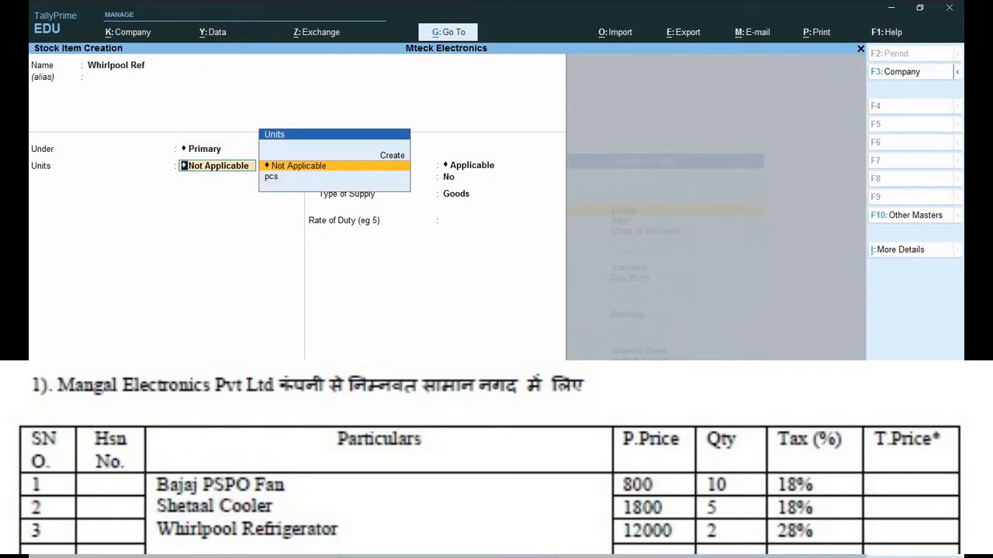
key(Down)
key(Return)
Enable GST details for the Whirlpool Ref item as Taxable, calculated On Value, with 28 % integrated tax.
key(Return)
text(y)
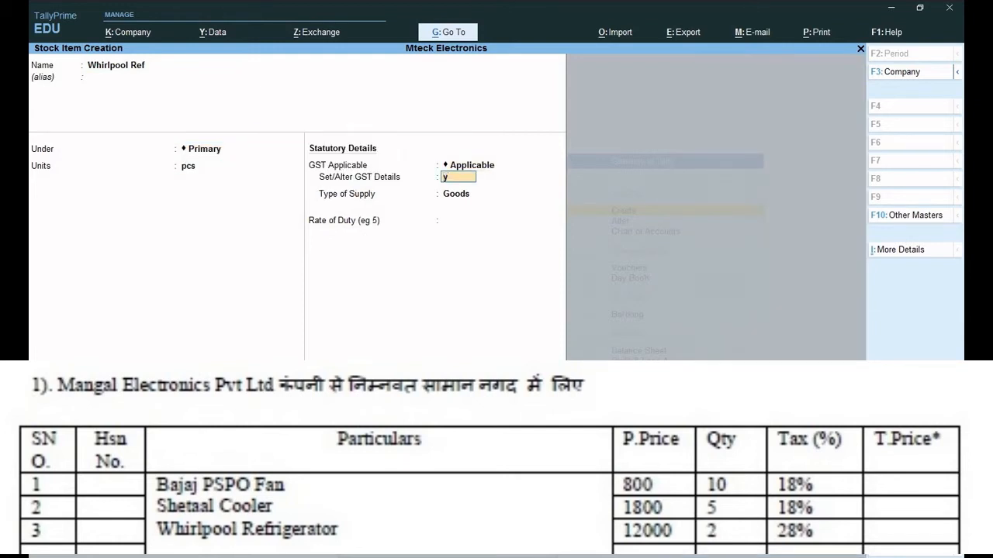
key(Return)
key(Return)
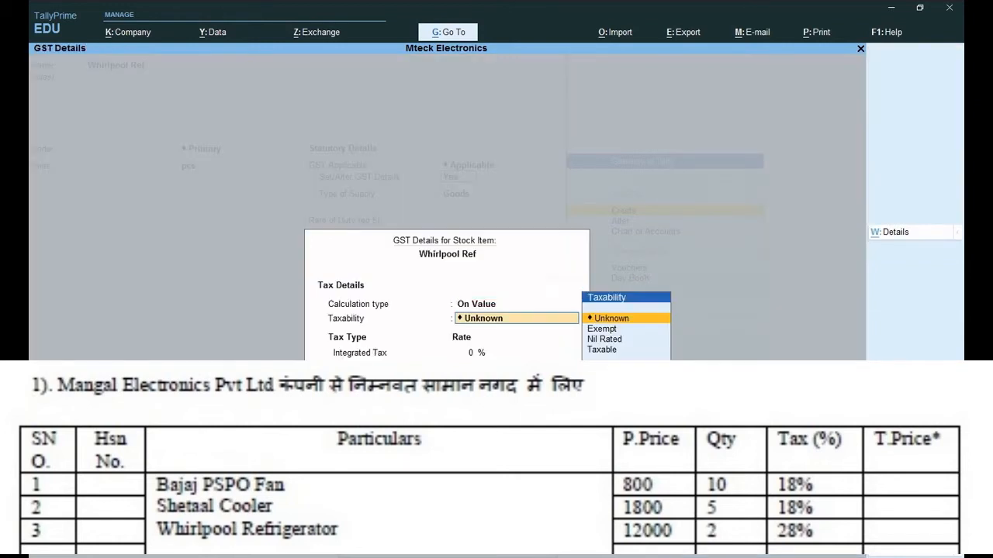
key(Down)
key(Down)
key(Down)
key(Return)
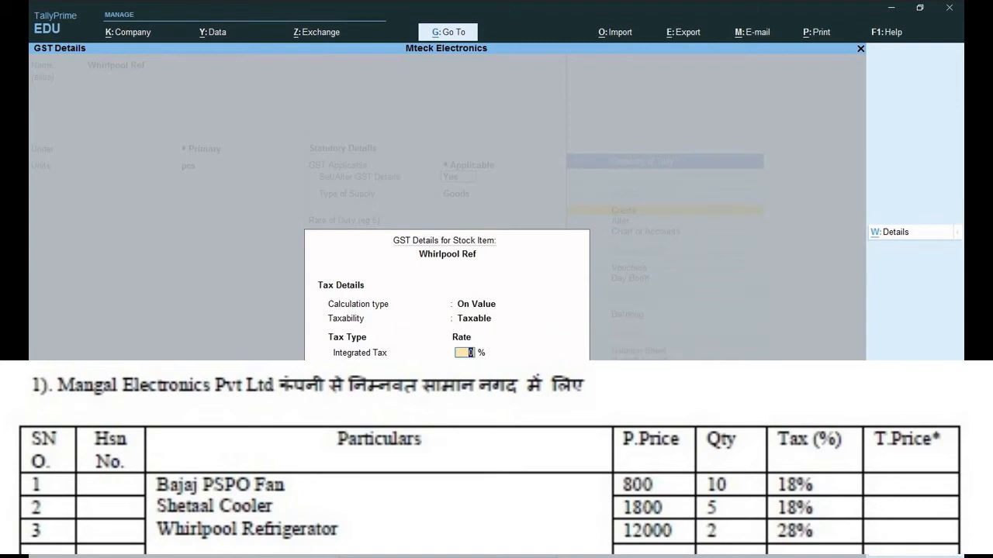
text(28)
key(Return)
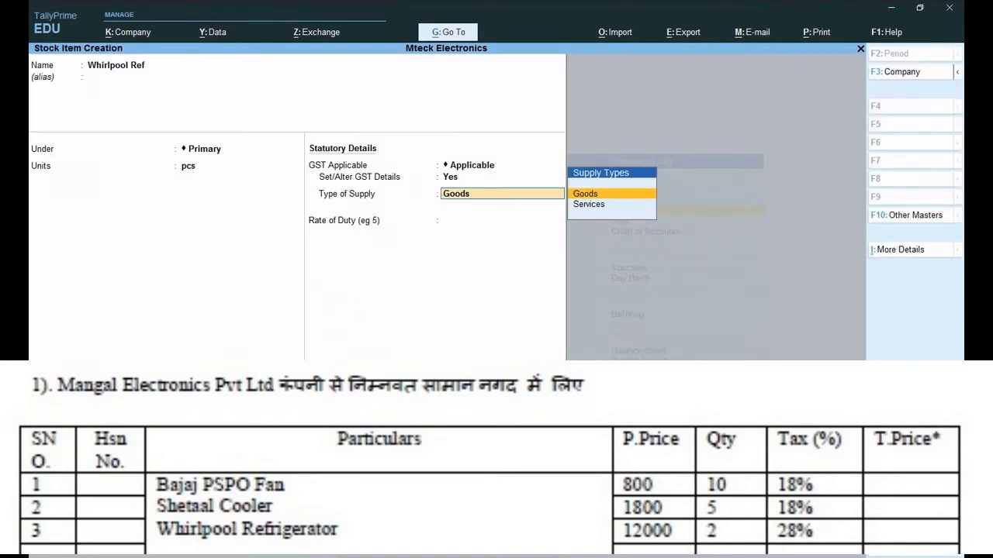
Save the Whirlpool Ref item as Goods with duty rate 0, and return to the Gateway of Tally.
key(Return)
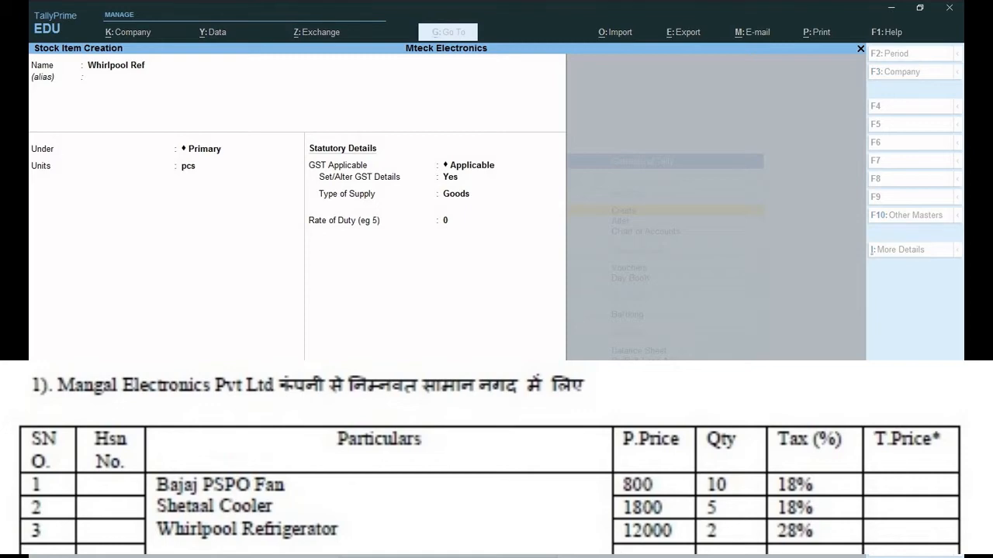
key(Return)
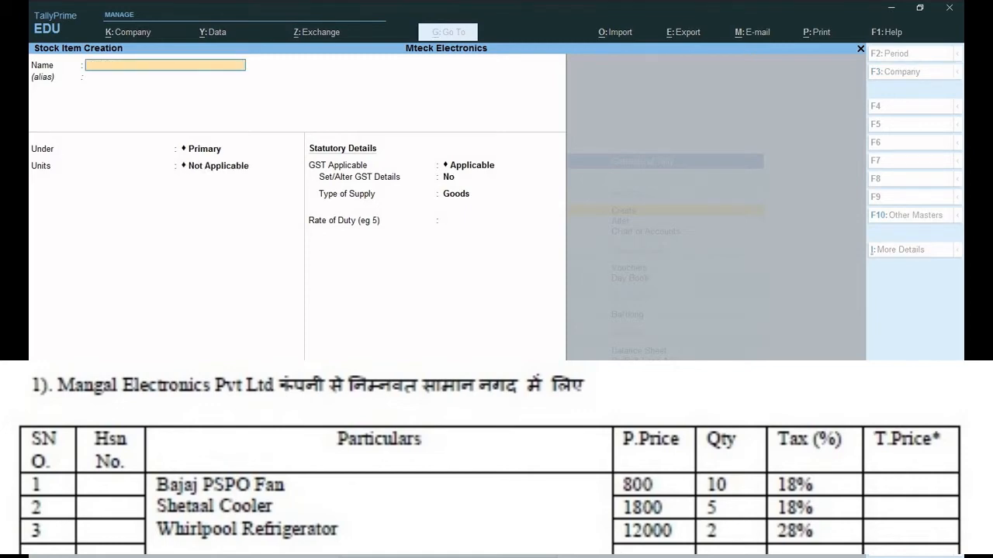
key(Escape)
key(Escape)
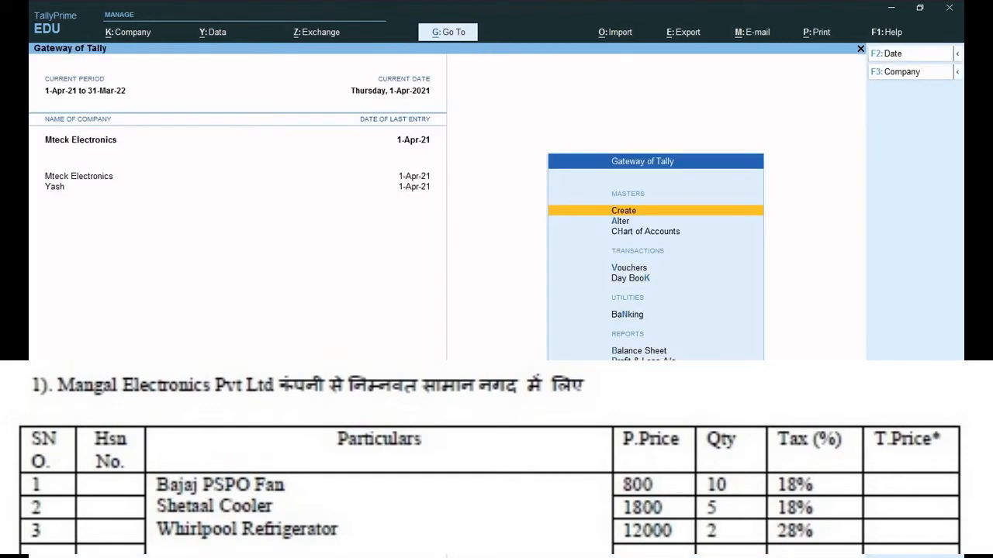
Start a purchase voucher with supplier invoice number 1233 dated 1-Apr-21.
key(v)
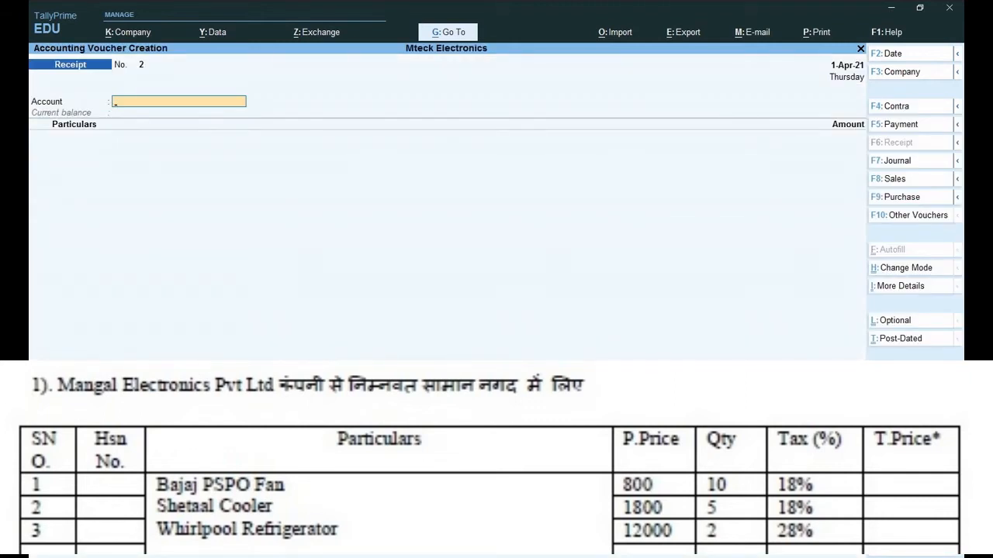
click(892, 198)
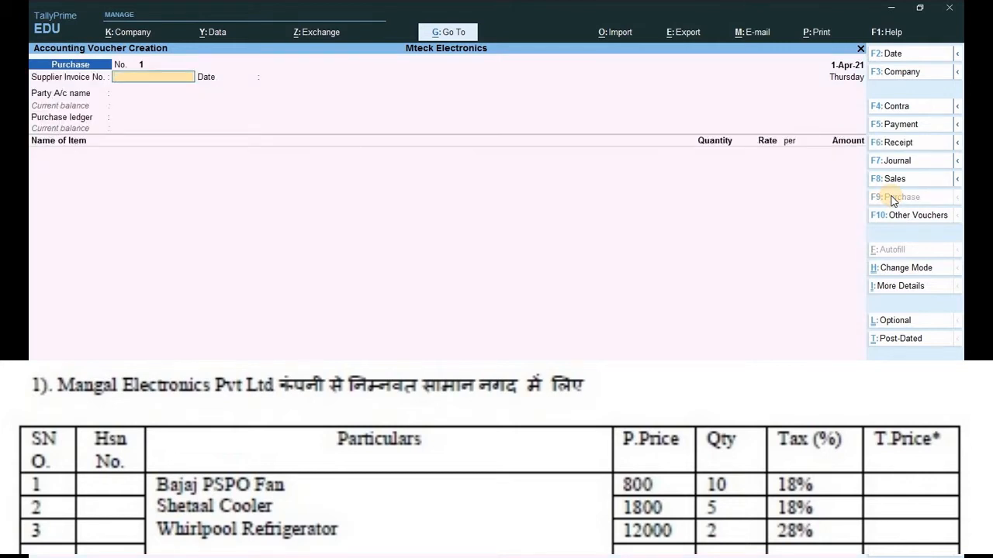
text(1233)
key(Return)
key(Return)
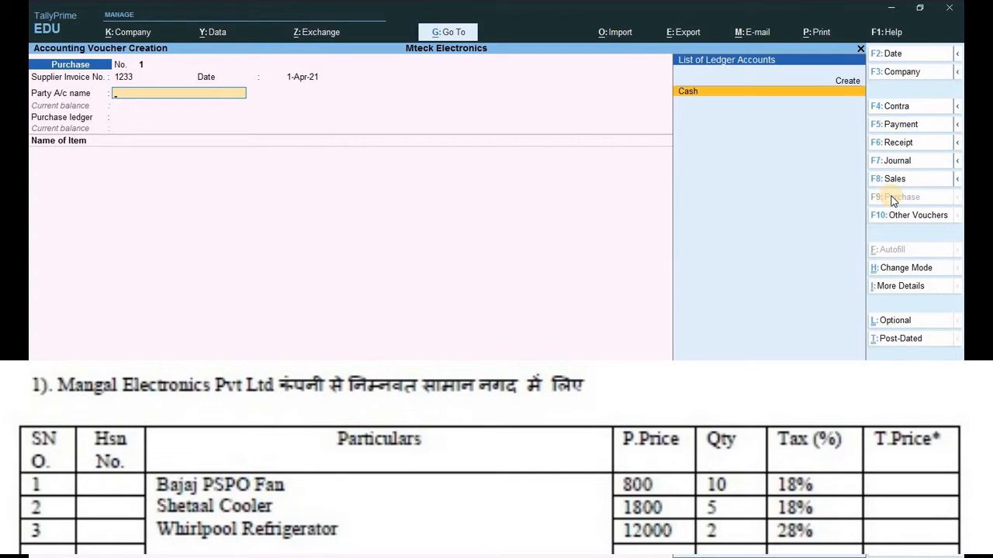
Set the voucher's party account to Cash and leave the receipt details blank.
key(Return)
key(Return)
key(Return)
key(Return)
key(Return)
key(Return)
key(Return)
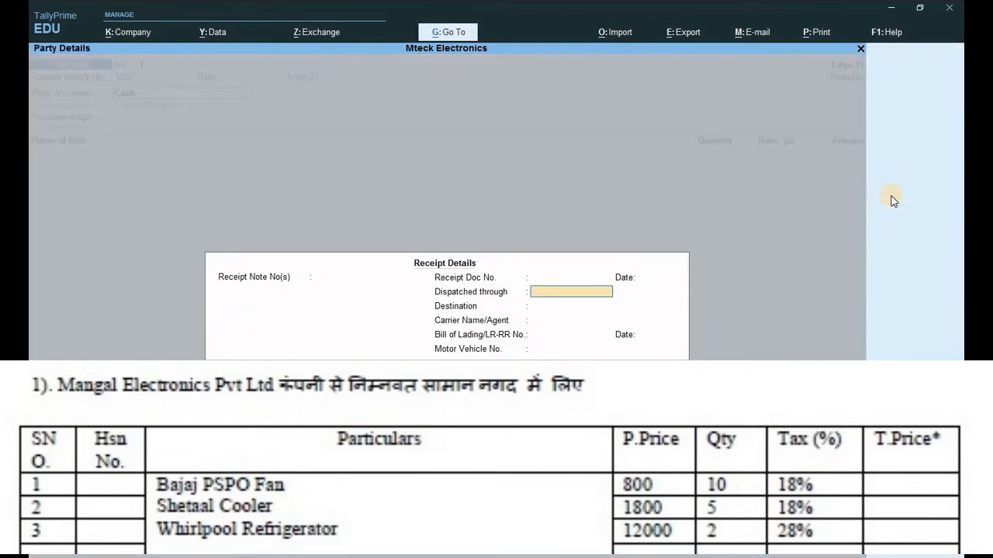
key(Return)
key(Return)
key(Return)
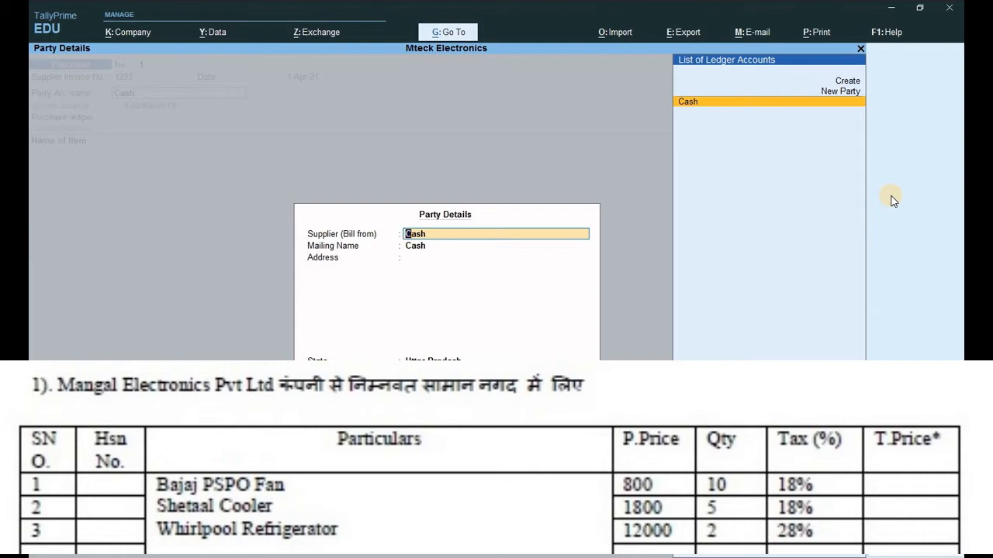
Enter Mangal Elect Pvt Ltd as the supplier and mailing name, and accept the remaining party details.
text(Ma)
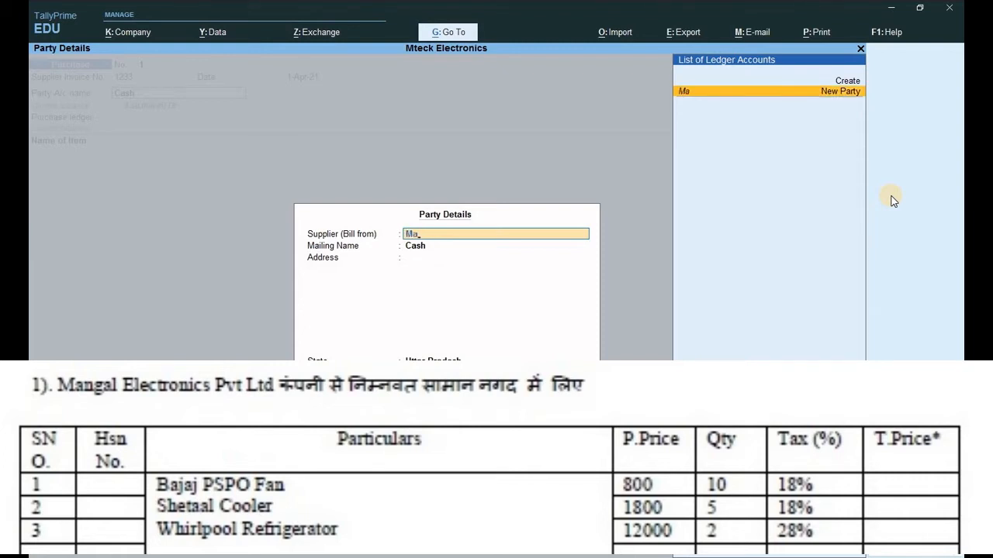
text(ngal Elect Pvt L)
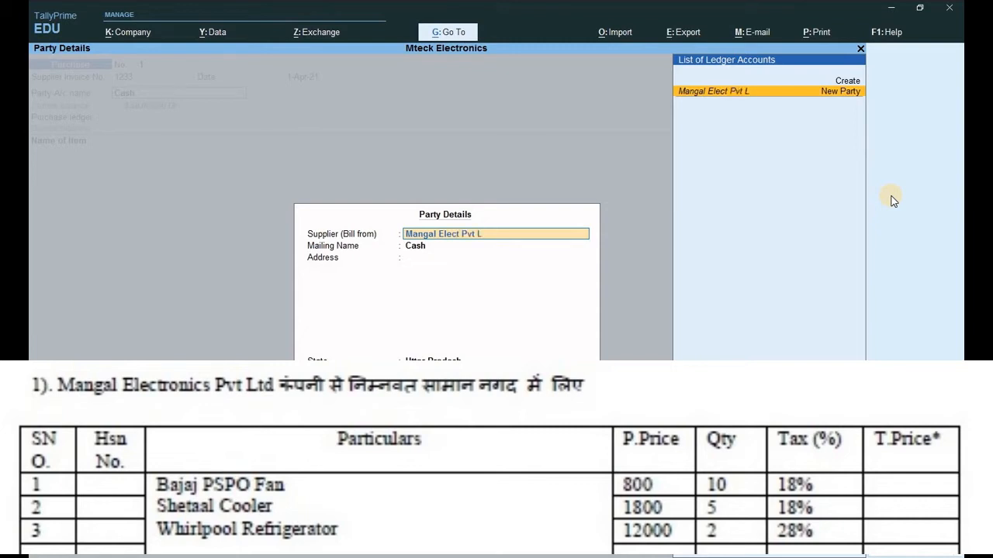
text(td)
key(Return)
key(Return)
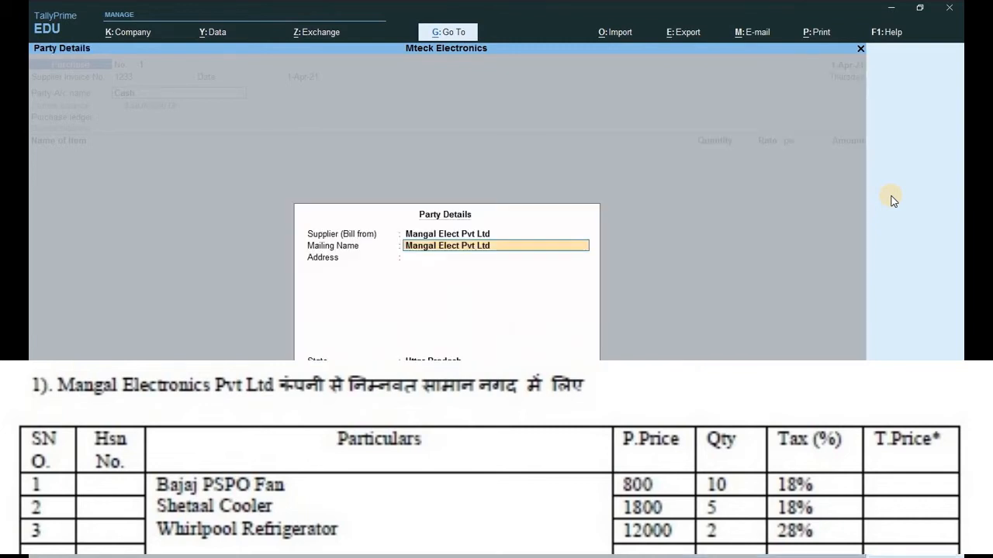
key(Return)
key(Return)
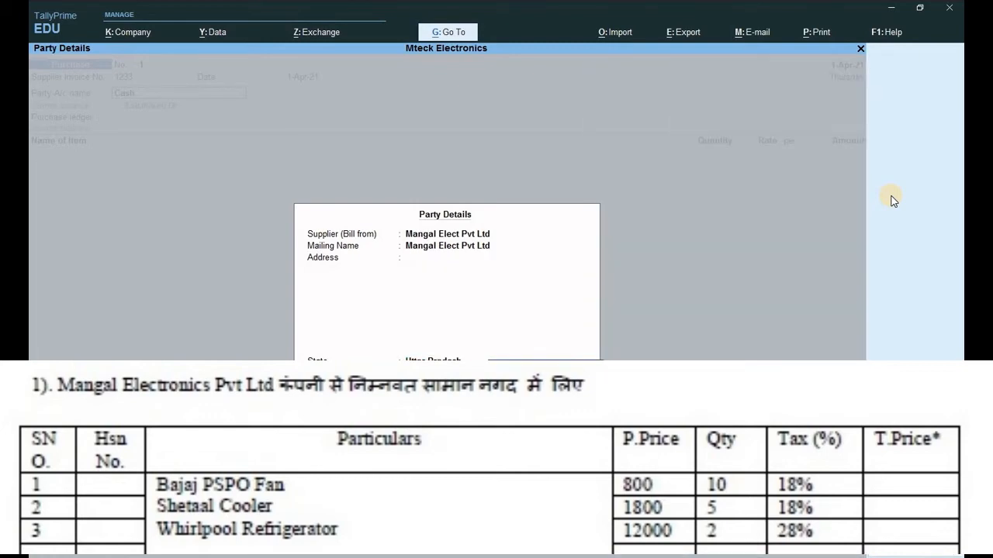
key(Return)
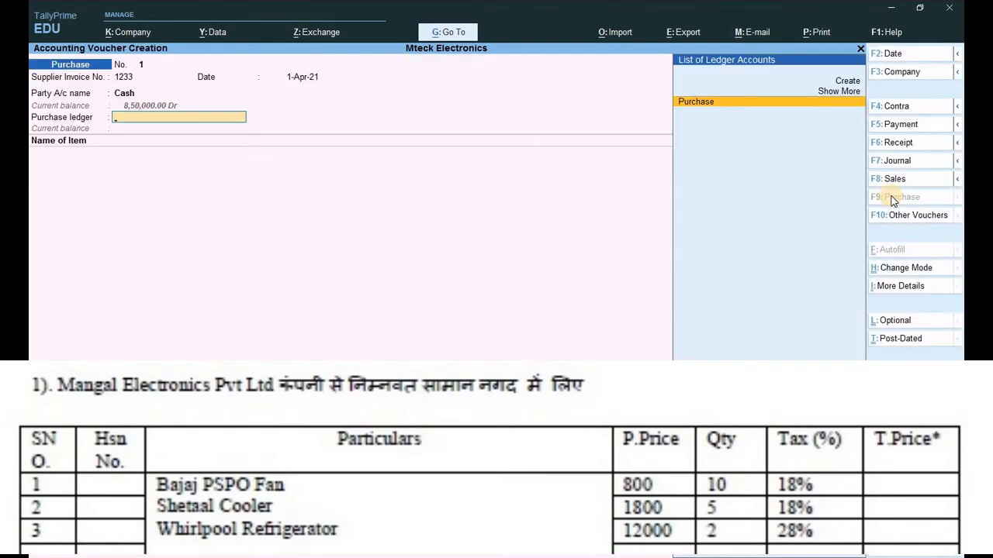
Choose Purchase as the purchase ledger and enter the Bajaj Pspo Fan item with 10 pcs at a rate of 800.
text(P)
key(Return)
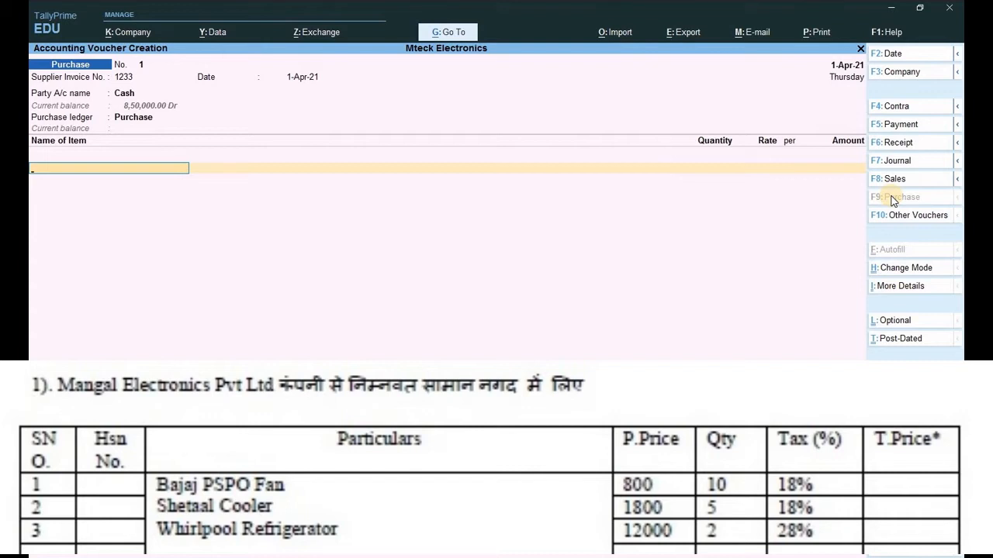
text(B)
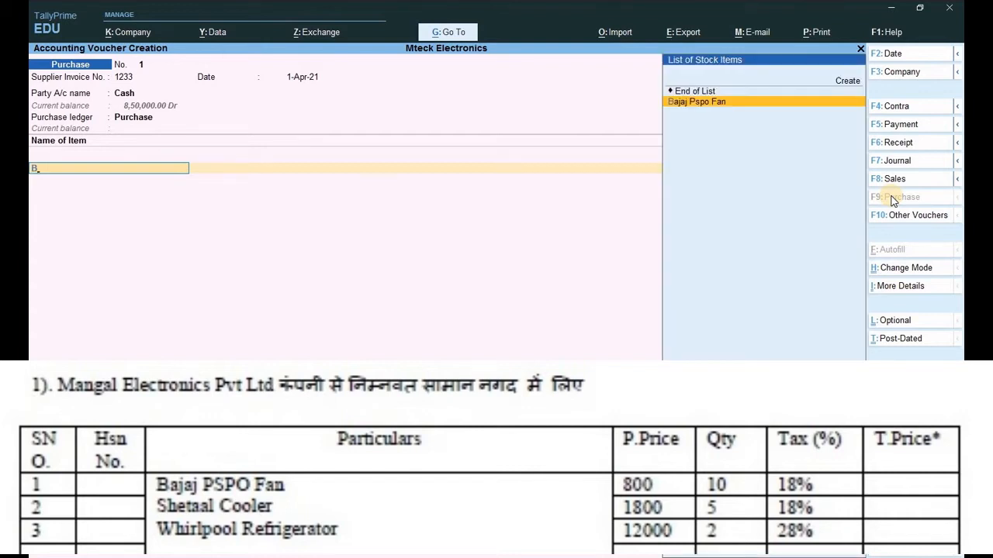
key(Return)
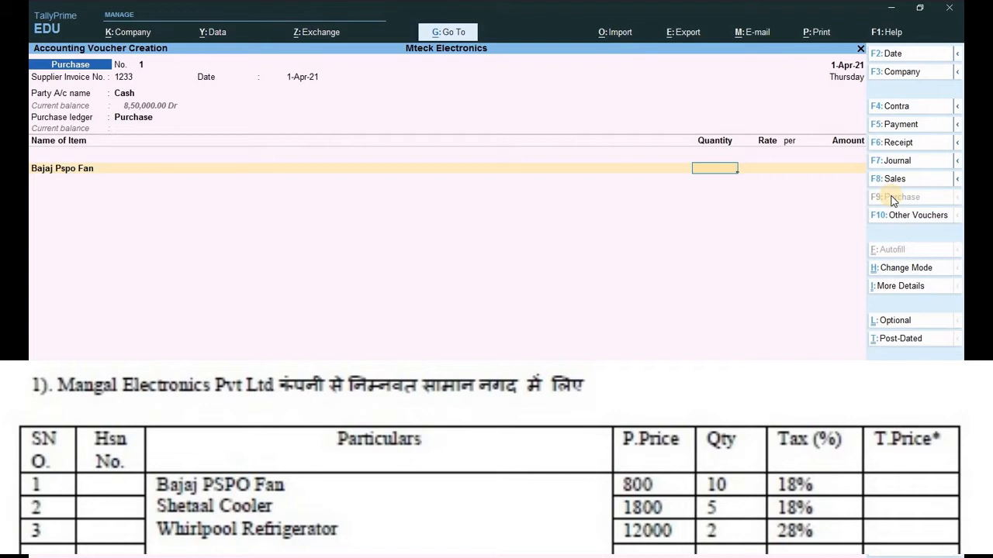
text(10)
key(Return)
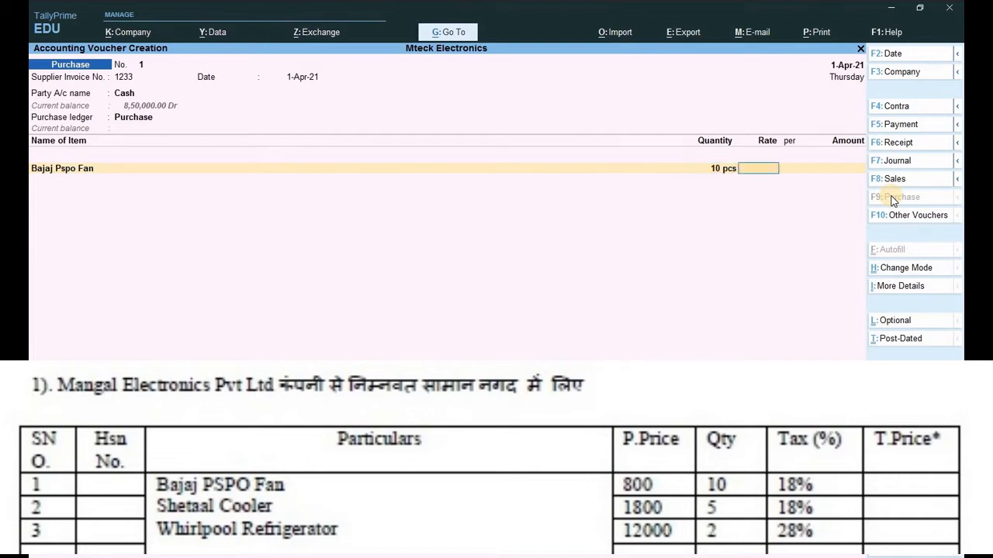
text(800)
key(Return)
key(Return)
key(Return)
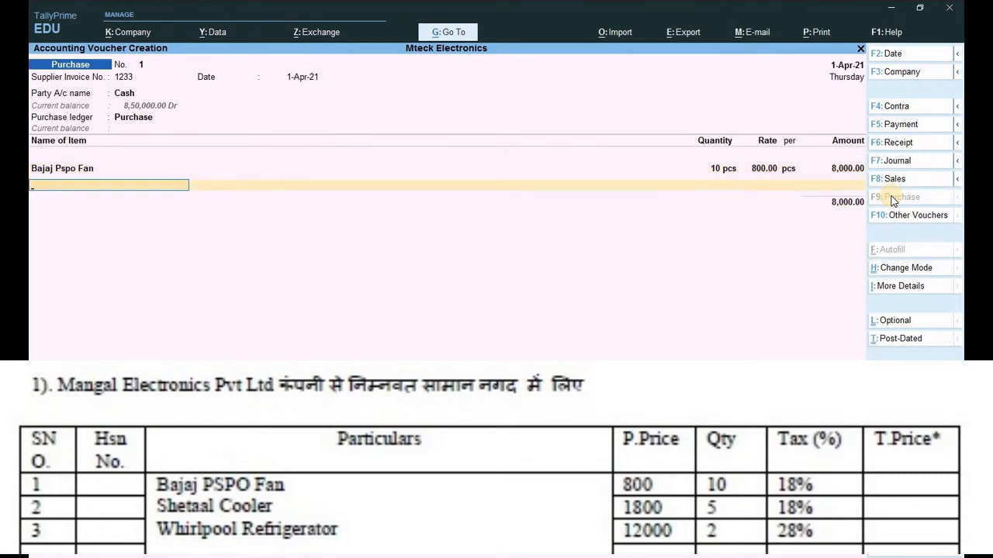
Add the Sheetal Coooler item to the purchase voucher with 5 pcs at a rate of 1,800.
text(S)
key(Return)
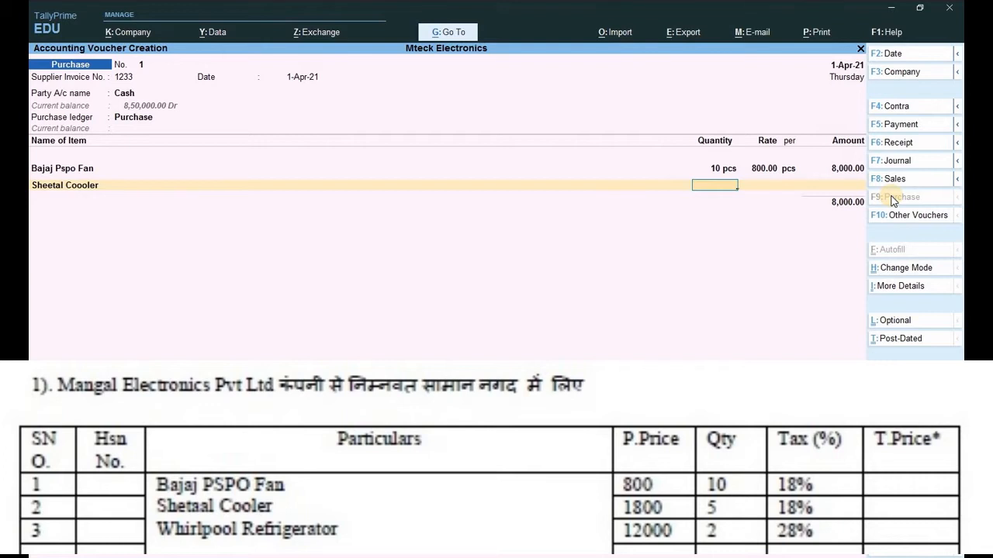
text(5)
key(Return)
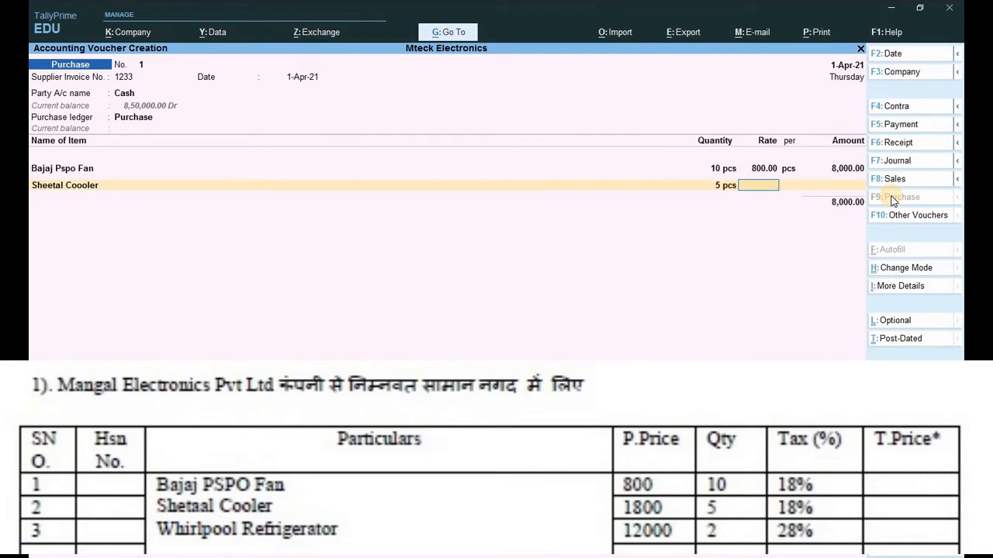
text(1,8)
text(00)
key(Return)
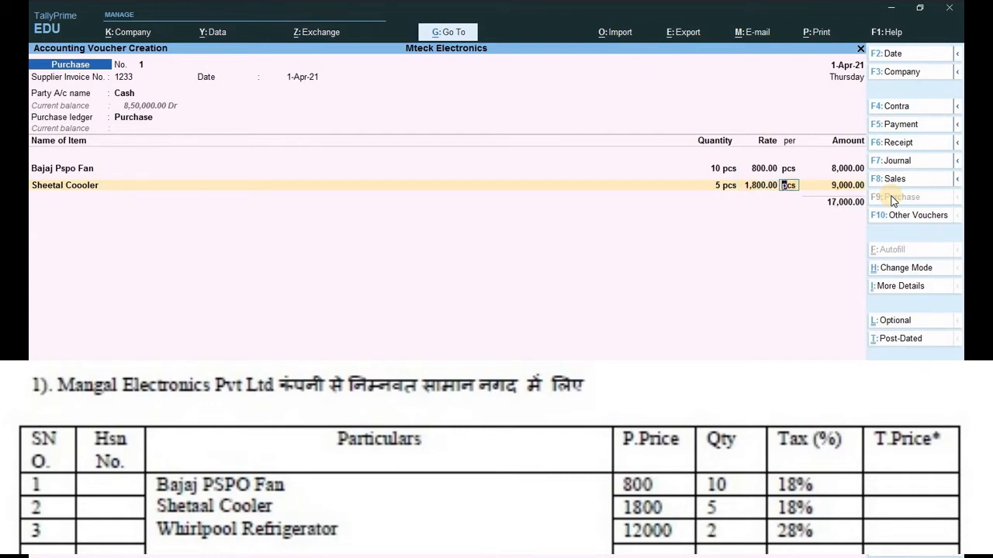
key(Return)
key(Return)
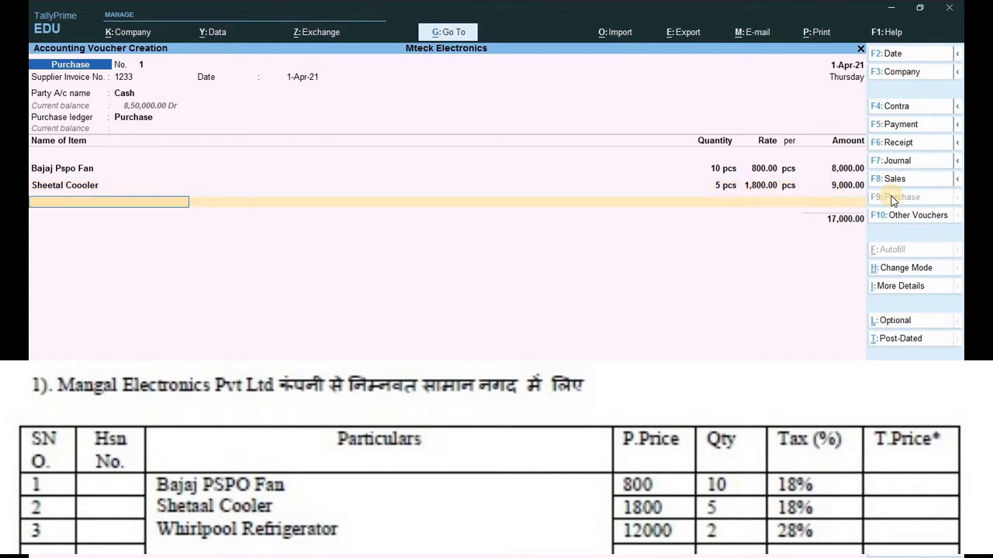
Add the Whirlpool Ref item to the purchase voucher with 2 pcs at a rate of 12,000.
text(Wh)
key(Return)
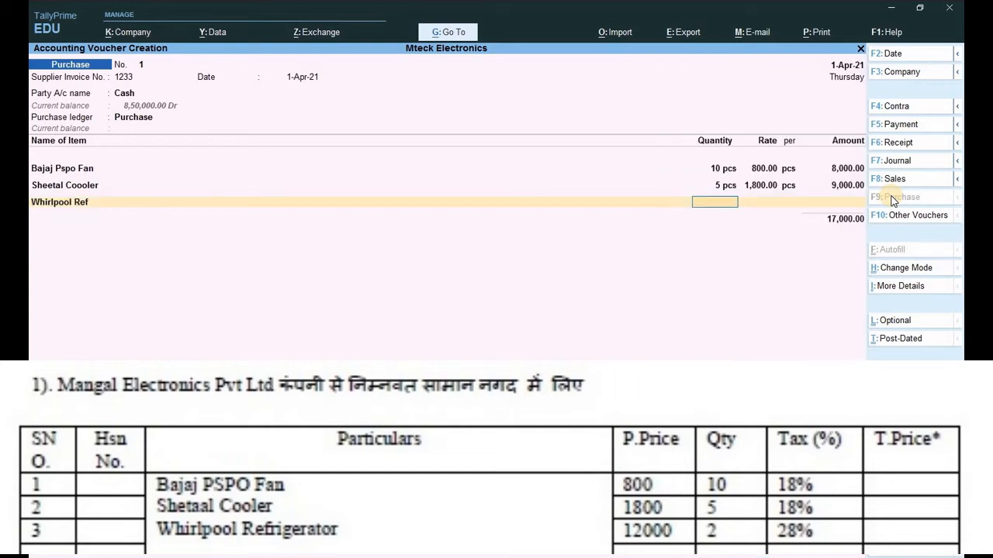
key(Return)
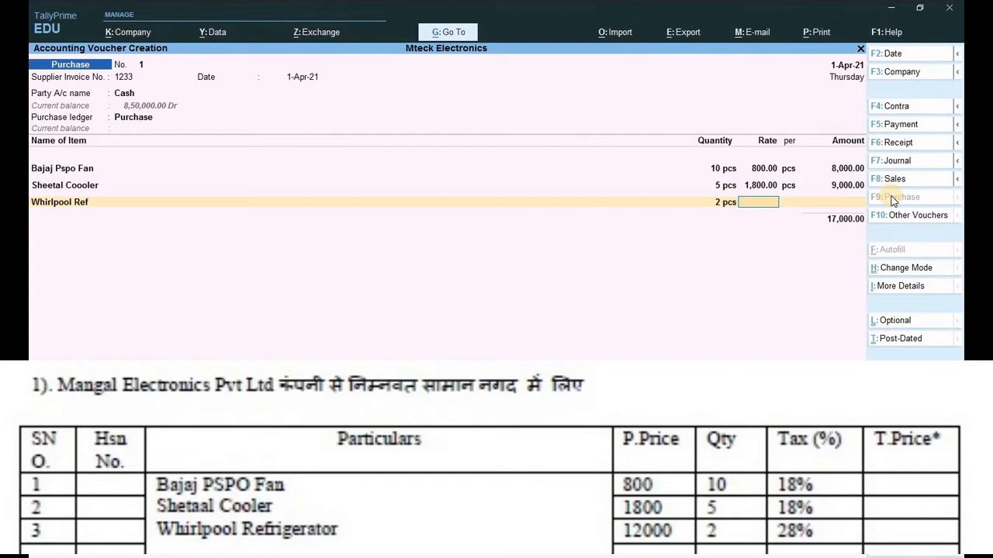
text(12000)
key(Return)
key(Return)
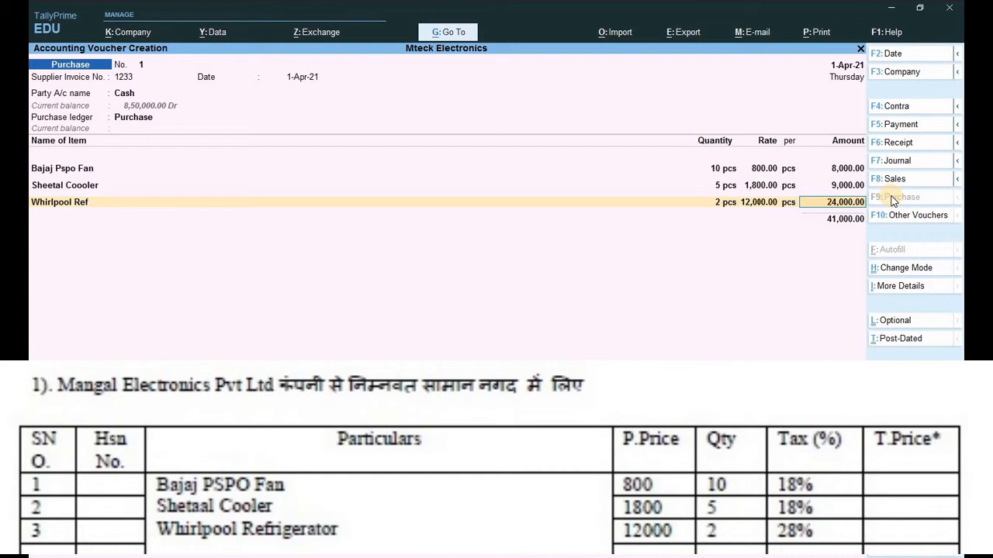
key(Return)
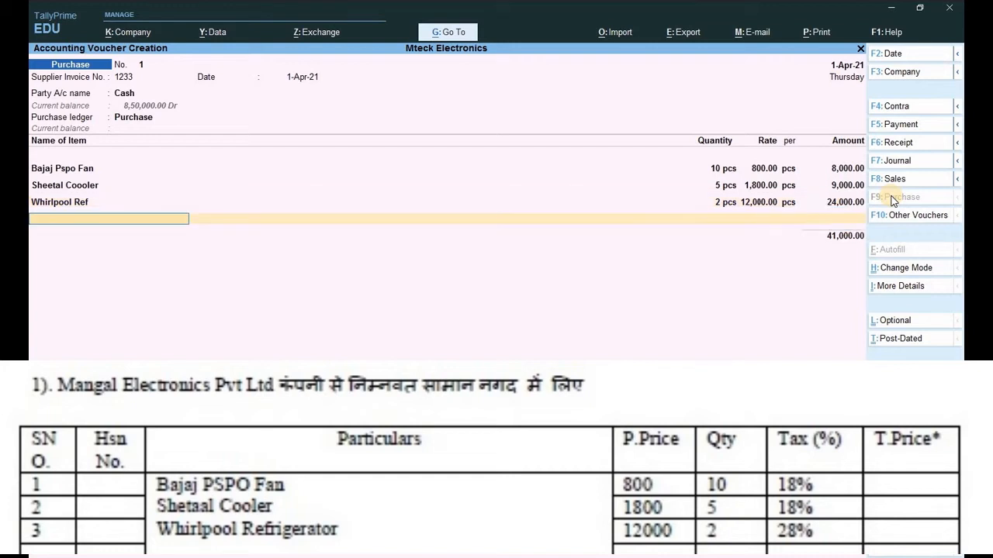
End the item list and add the Cgst and Sgst ledgers with their calculated tax amounts.
key(Return)
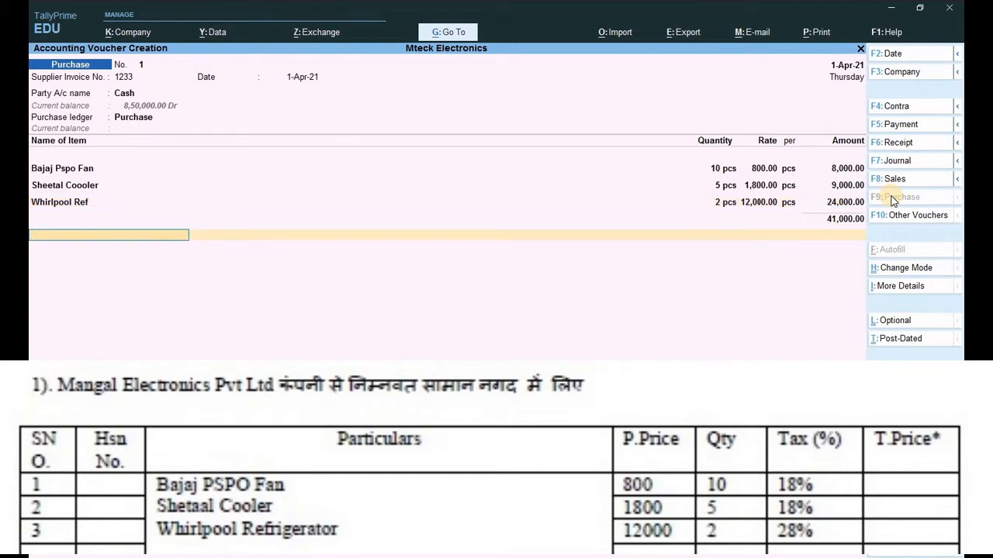
text(C)
key(Return)
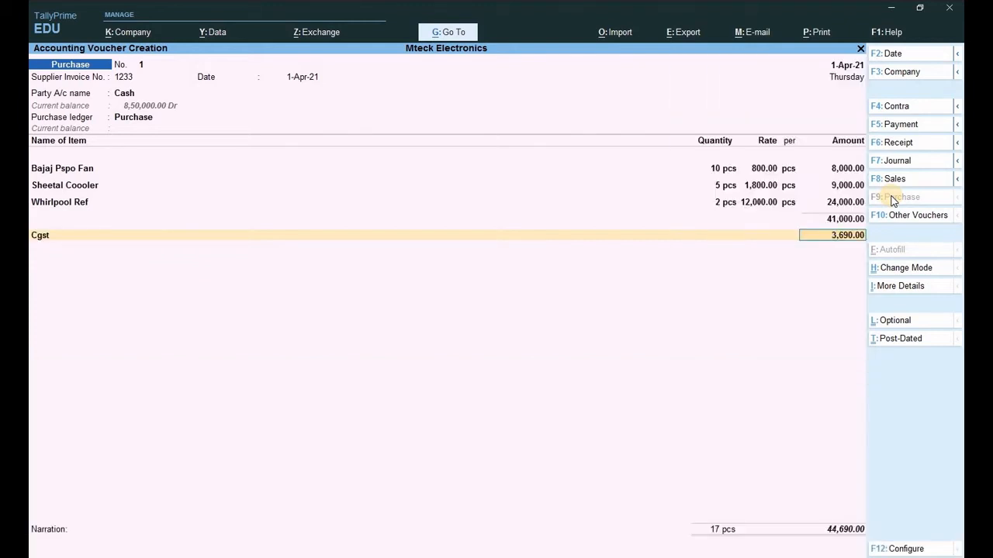
key(Return)
text(S)
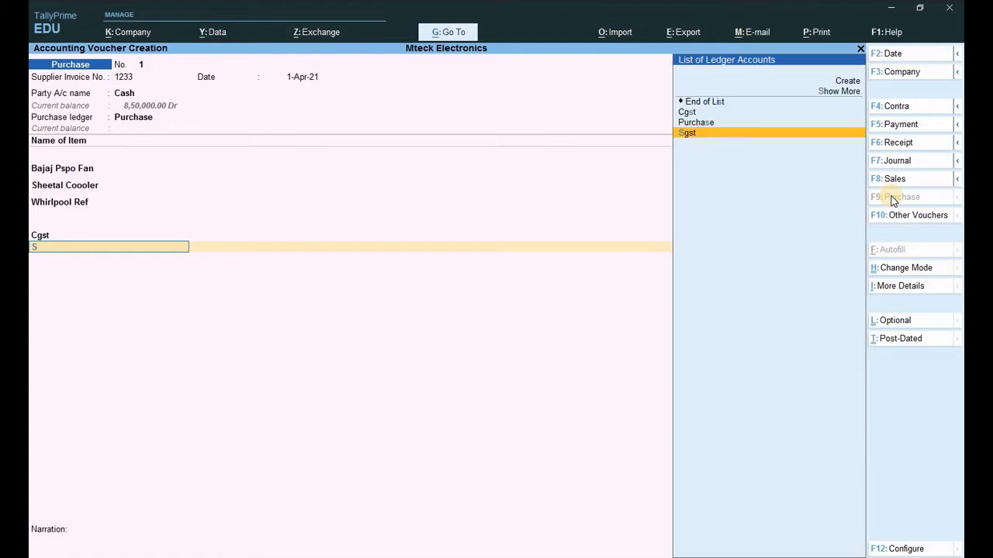
key(Return)
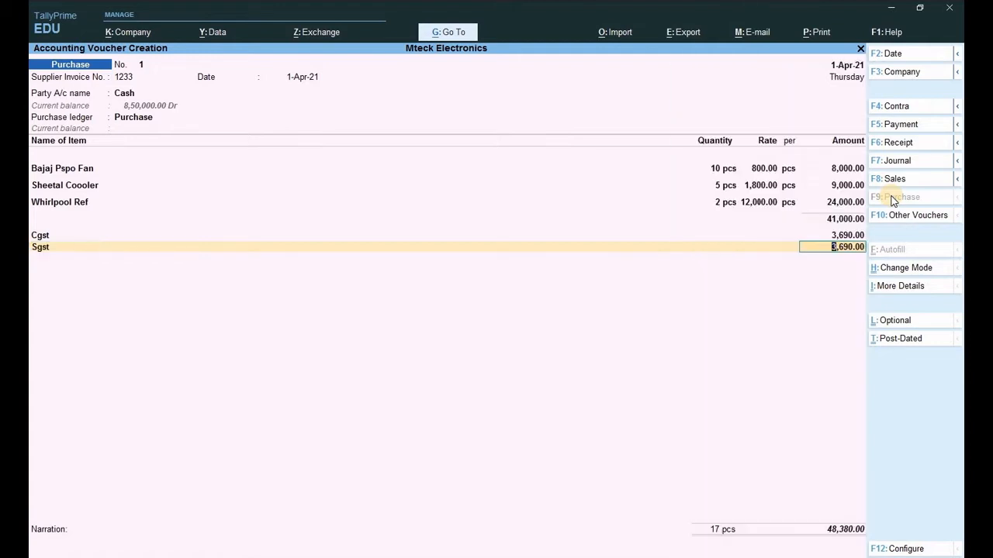
key(Return)
key(Return)
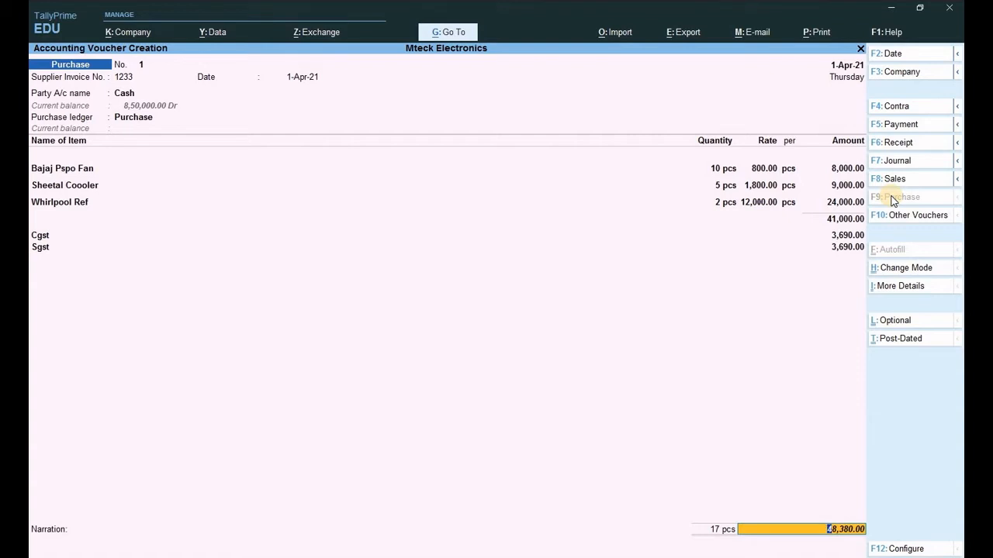
Save the purchase voucher without a narration and return to the Gateway of Tally.
key(Return)
key(Return)
key(y)
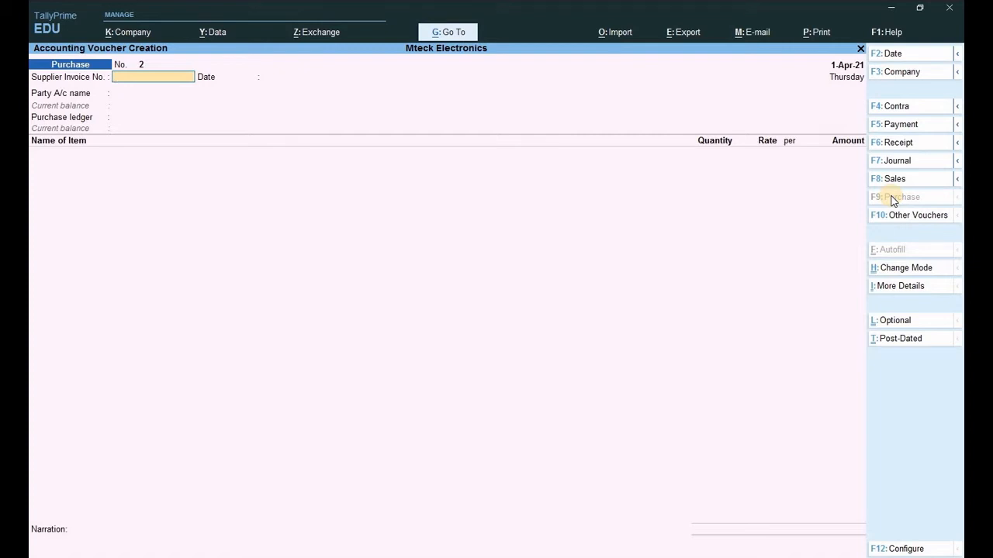
key(Escape)
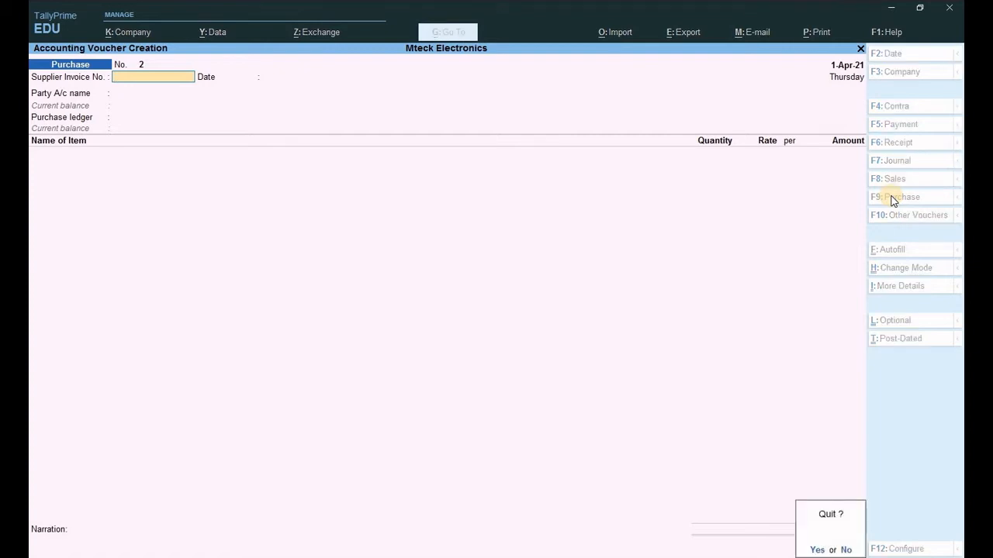
key(y)
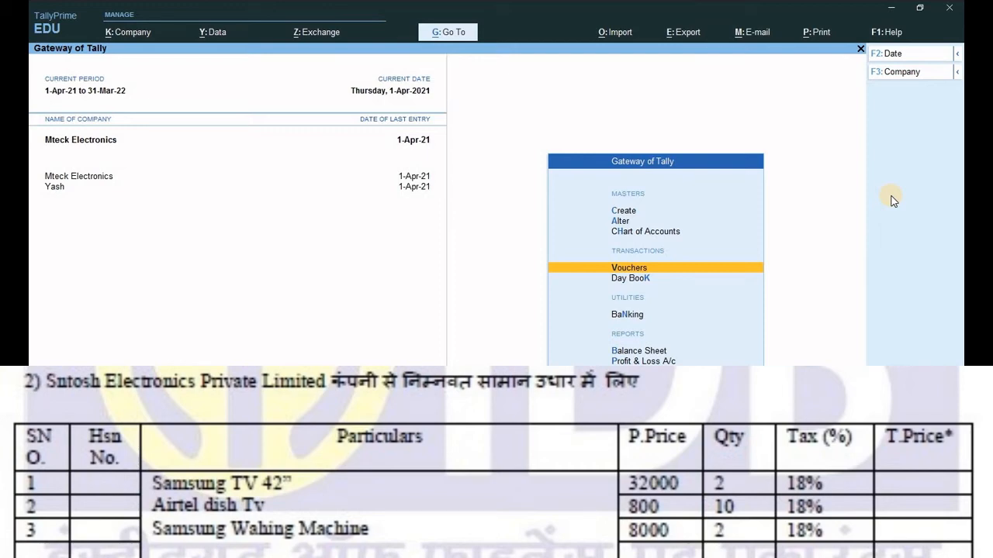
Start a new ledger named Santosh Elect without an alias.
key(Up)
key(Up)
key(Up)
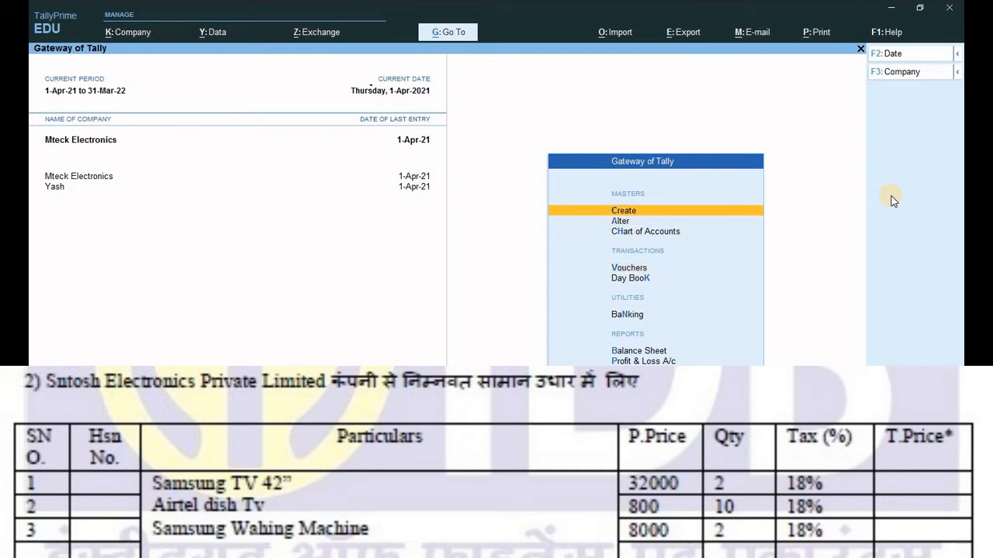
key(Return)
key(Down)
key(Return)
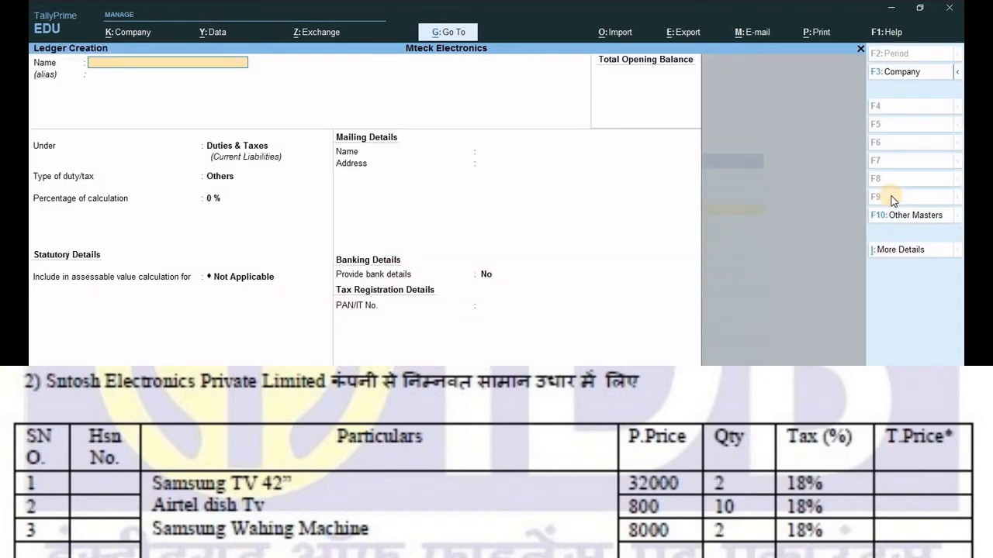
text(Santosh Elect)
key(Return)
key(Return)
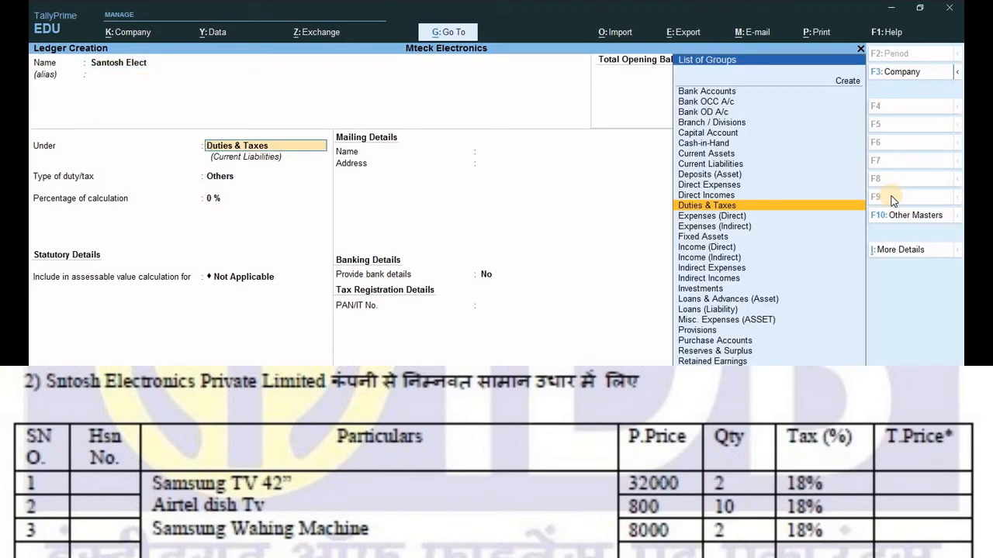
Place the Santosh Elect ledger under the Sundry Creditors group.
text(S)
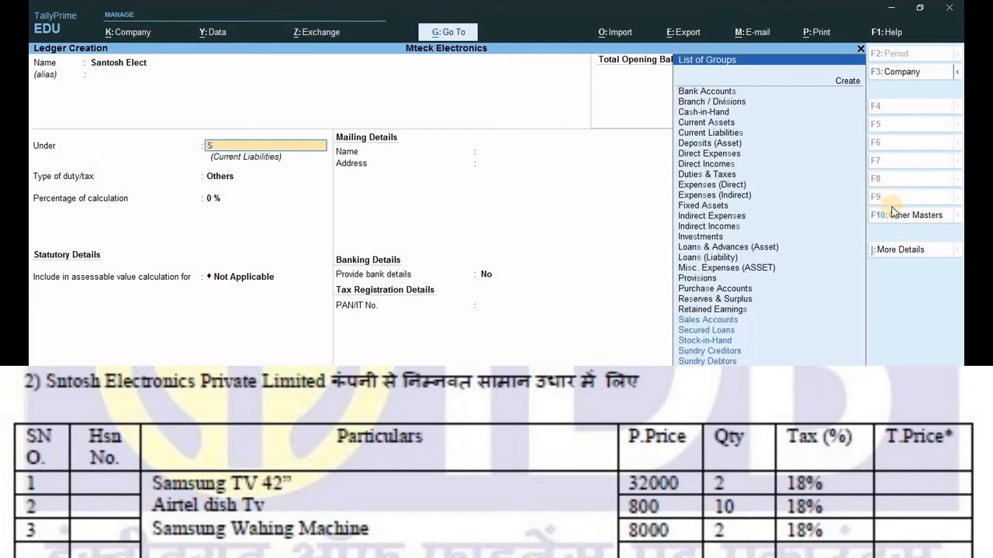
key(Down)
key(Down)
key(Down)
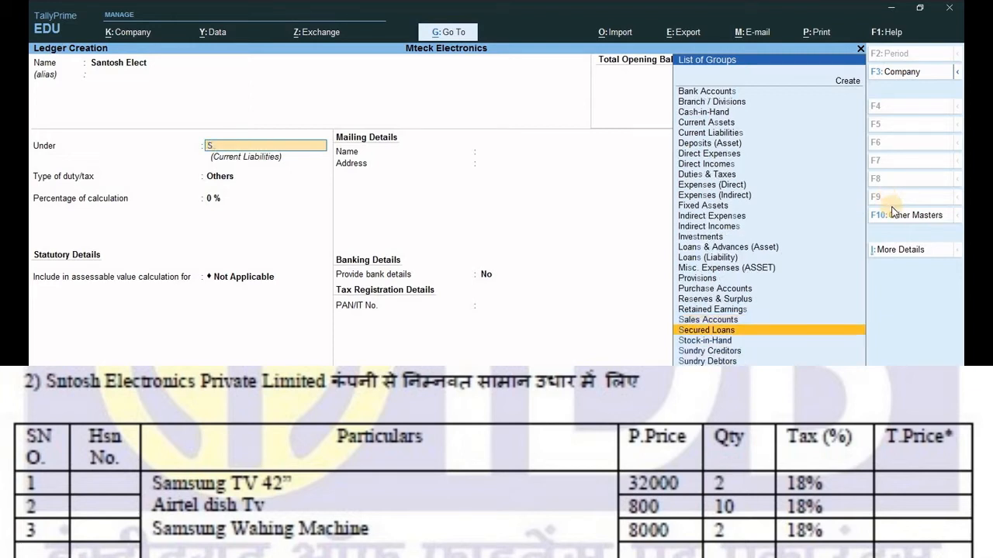
key(Return)
Accept the ledger's bill-by-bill, mailing and Regular registration defaults, save the ledger and leave ledger creation.
key(Return)
key(Return)
key(Return)
key(Return)
key(Return)
key(Return)
key(Return)
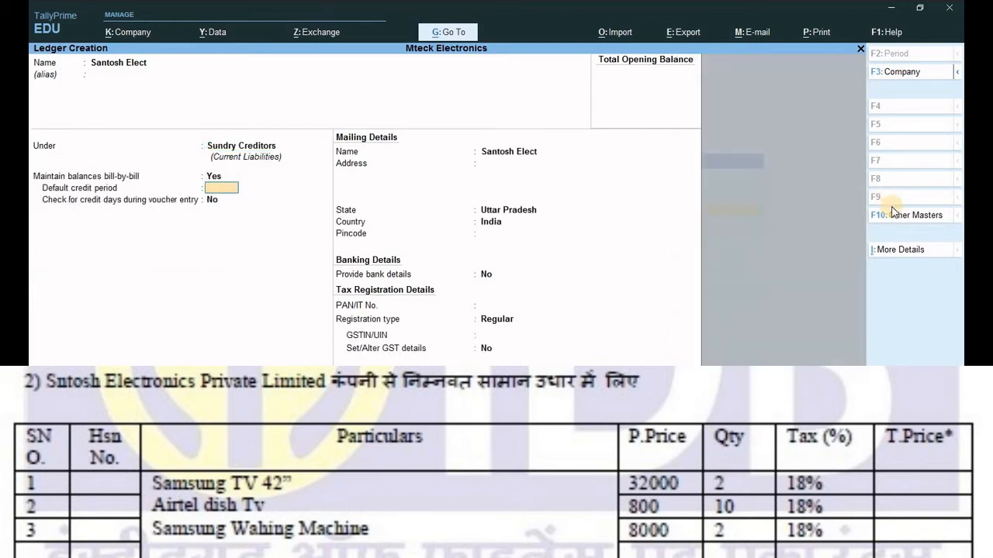
key(Return)
key(Return)
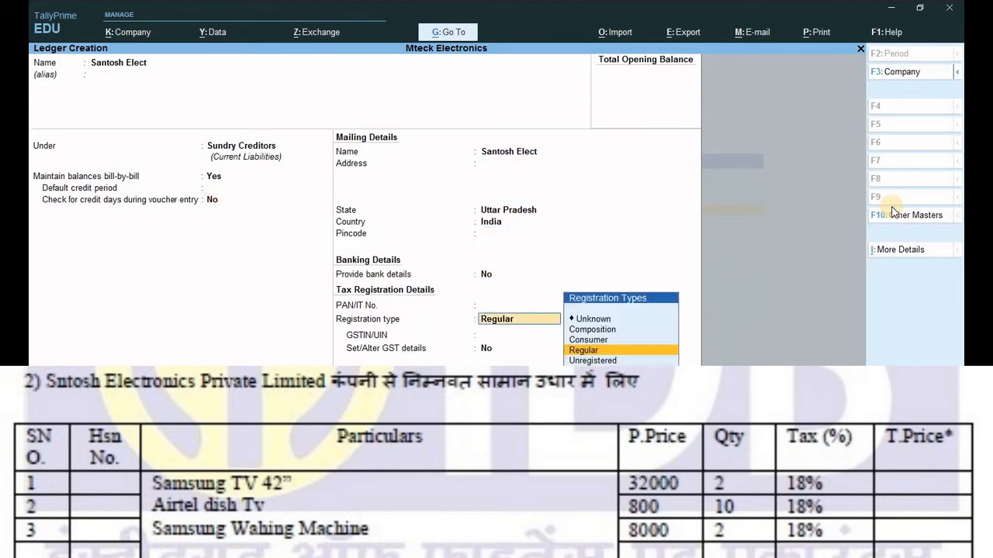
key(Return)
key(Return)
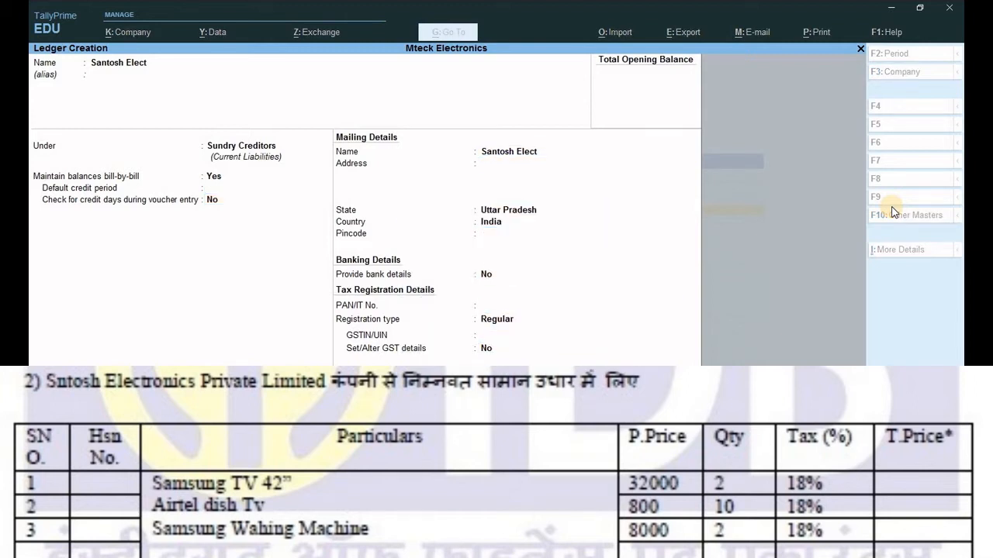
key(Return)
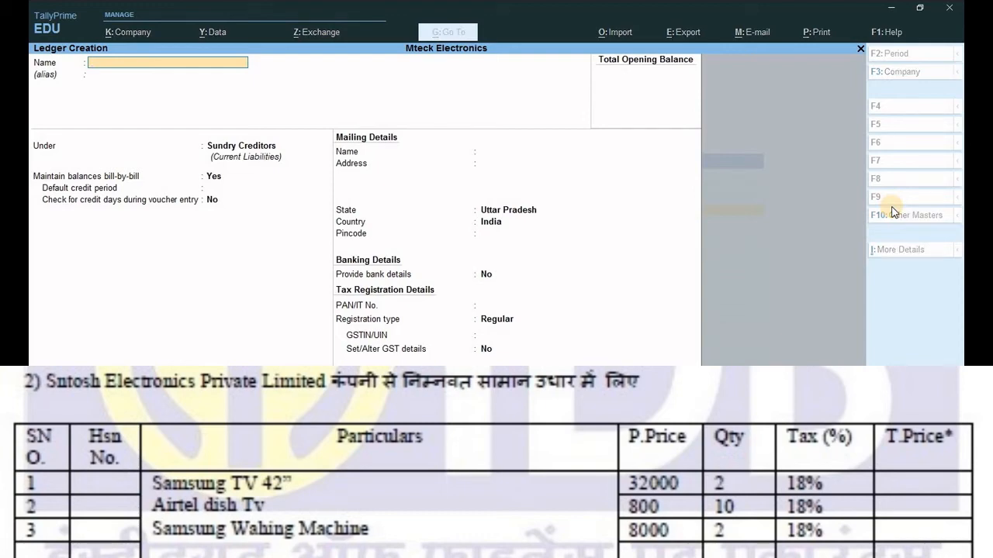
key(Escape)
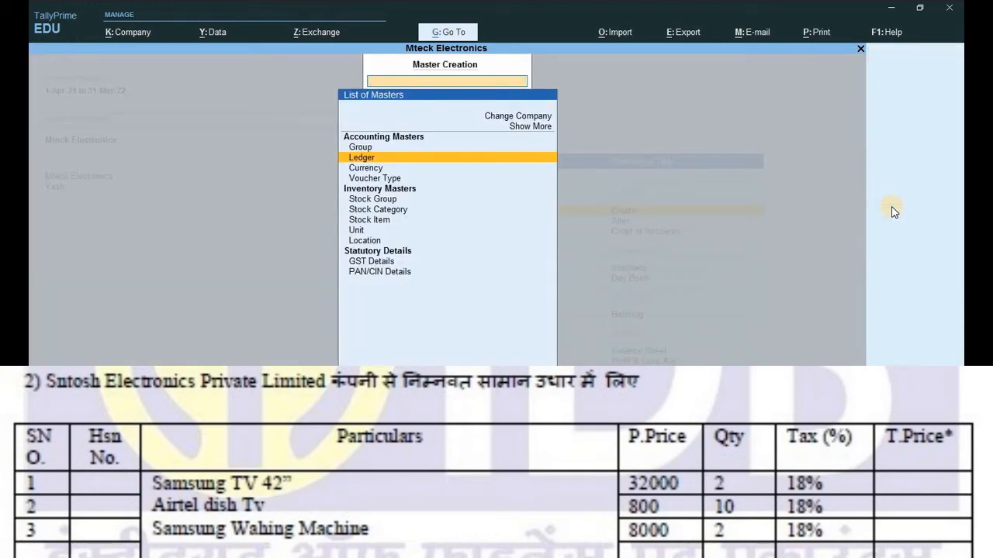
Start a new stock item named Samsung Tv under Primary with pcs as its unit.
key(Down)
key(Down)
key(Down)
key(Down)
key(Down)
key(Down)
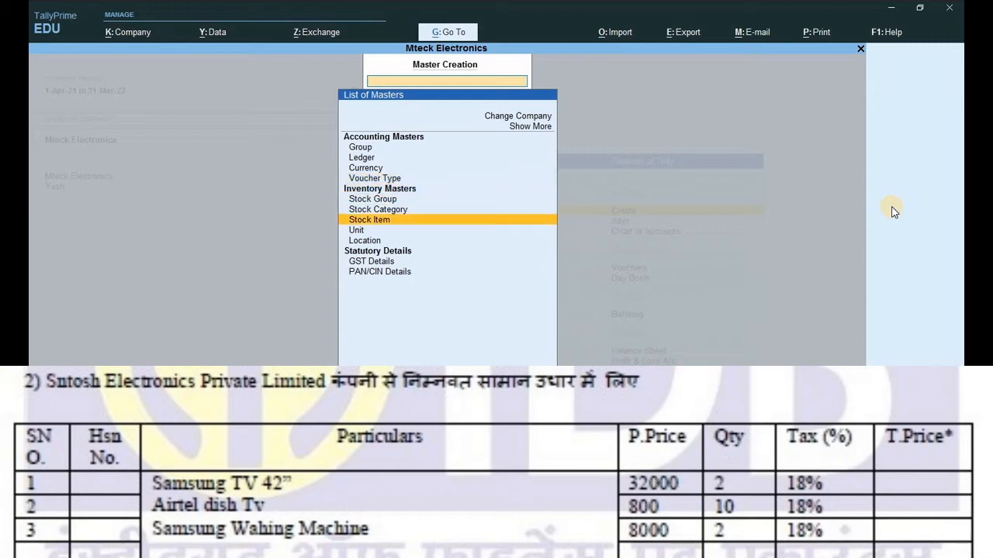
key(Return)
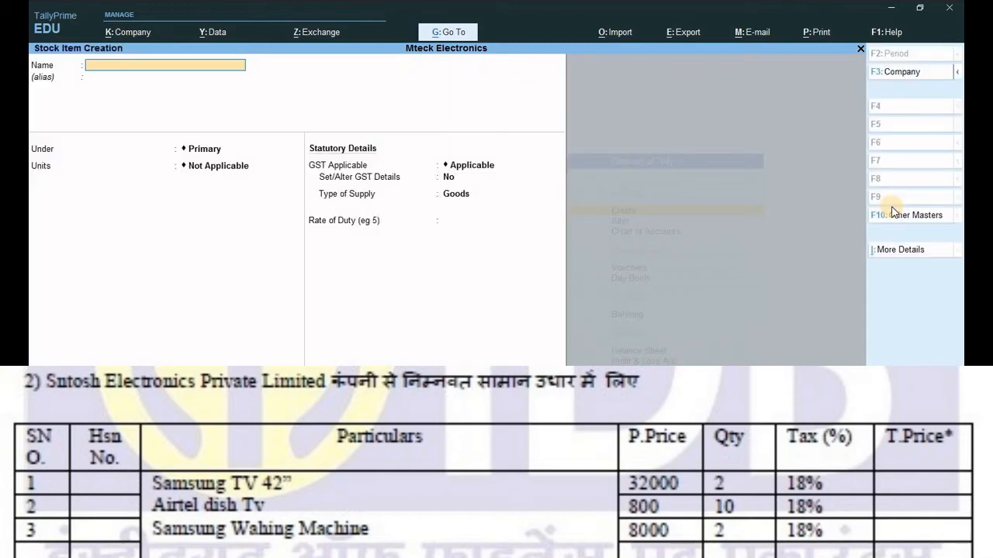
text(Samsung tv)
key(Return)
key(Return)
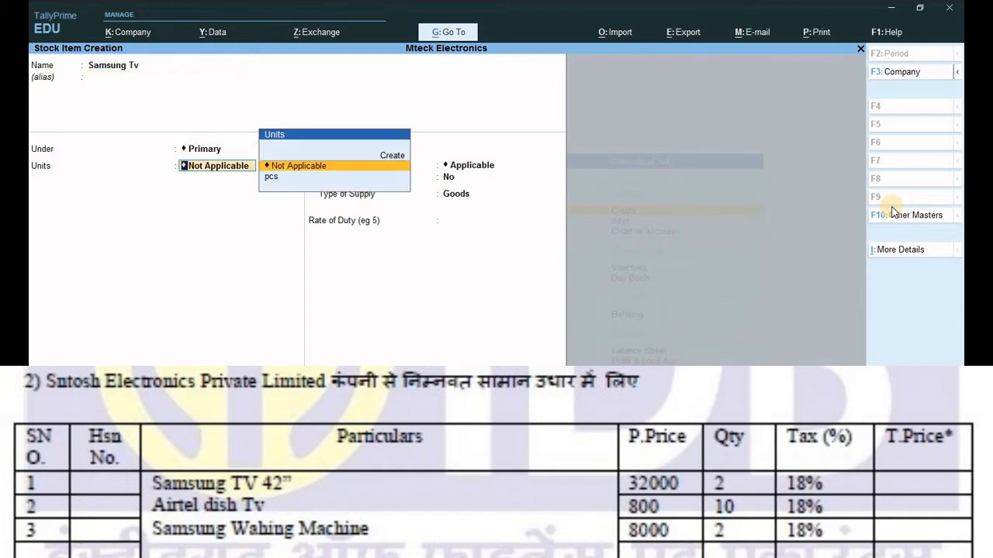
key(Down)
key(Return)
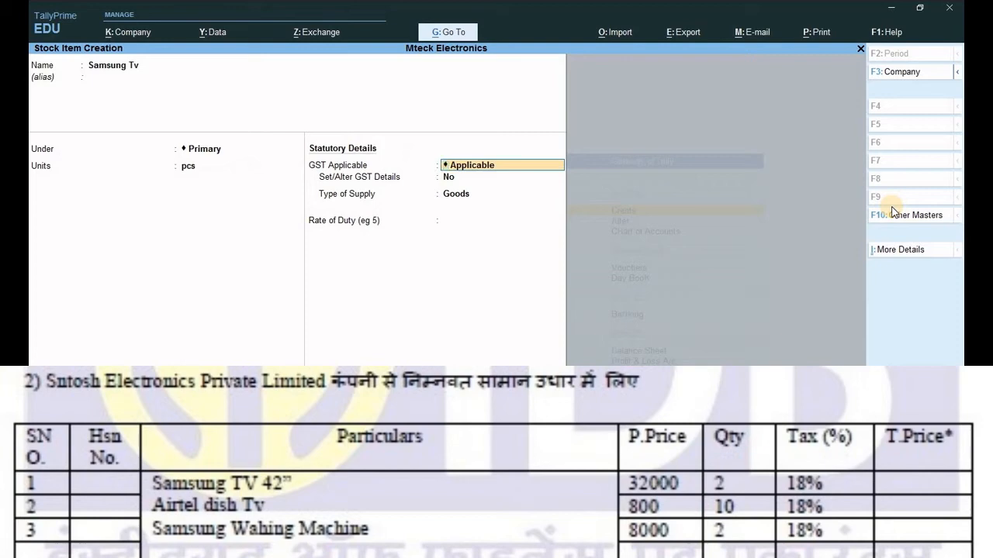
Enable GST details for Samsung Tv, calculated on value, with taxability set to Taxable.
key(Return)
text(y)
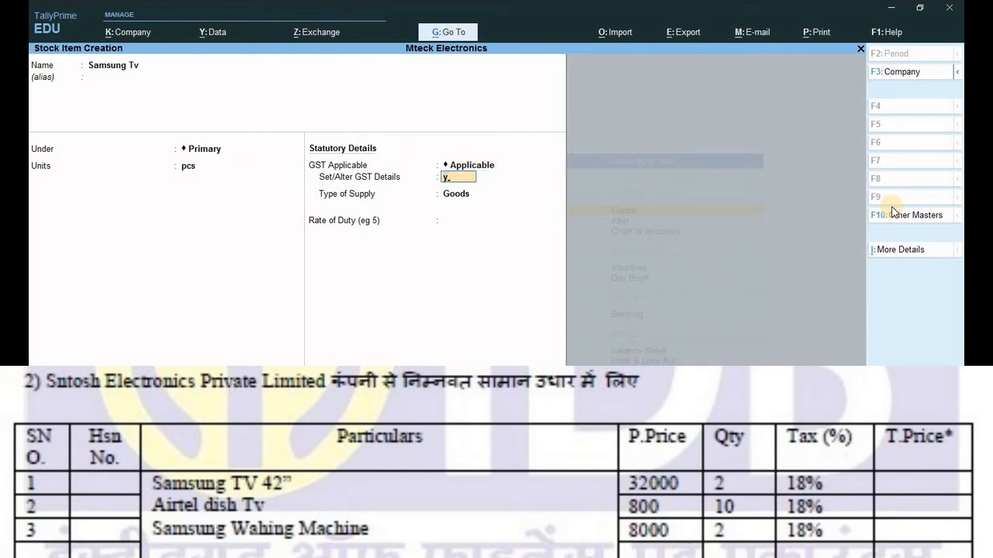
key(Return)
key(Return)
key(Down)
key(Down)
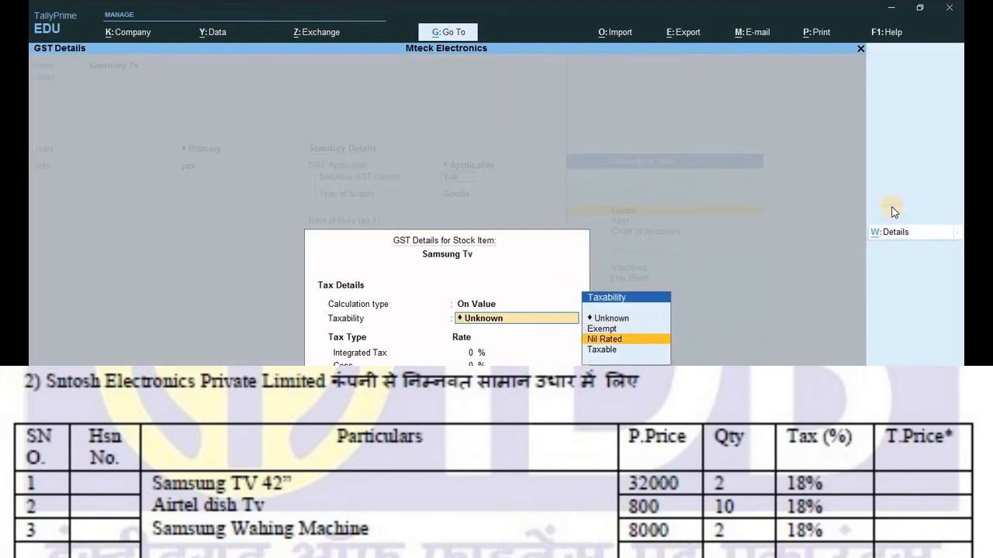
key(Down)
key(Return)
Set the Samsung Tv integrated tax rate to 18% and save the stock item as goods.
text(8)
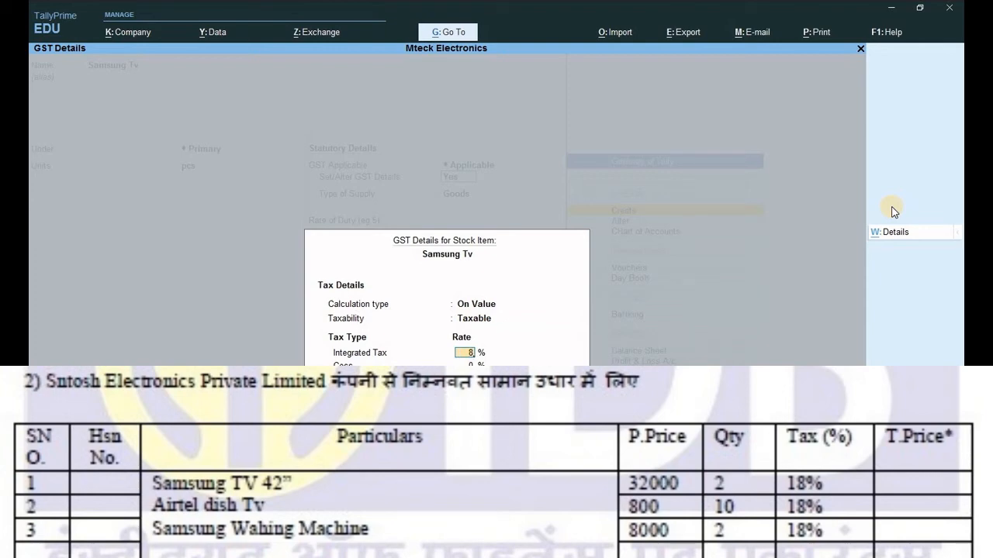
text(1)
key(BackSpace)
key(BackSpace)
text(18)
key(ctrl+a)
key(Return)
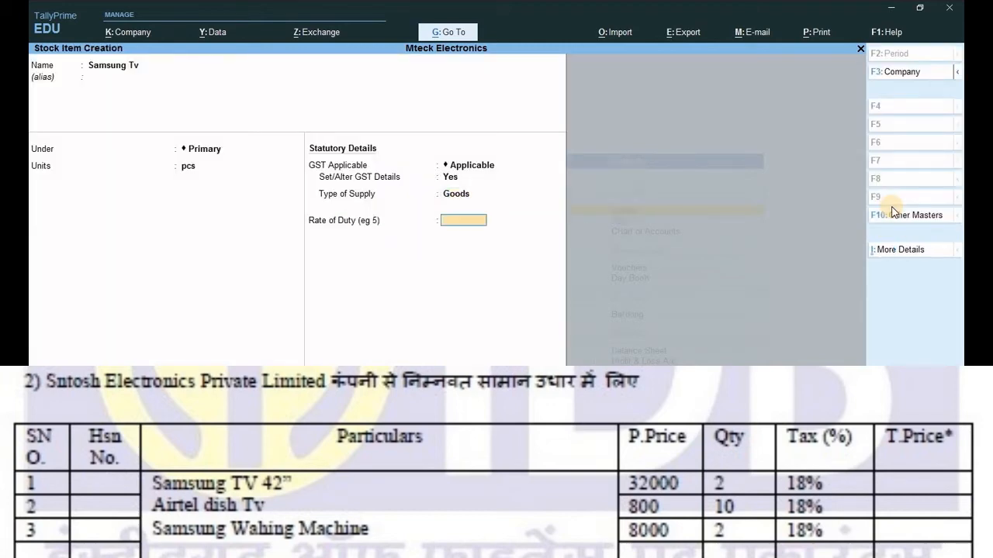
key(Return)
key(Return)
key(Return)
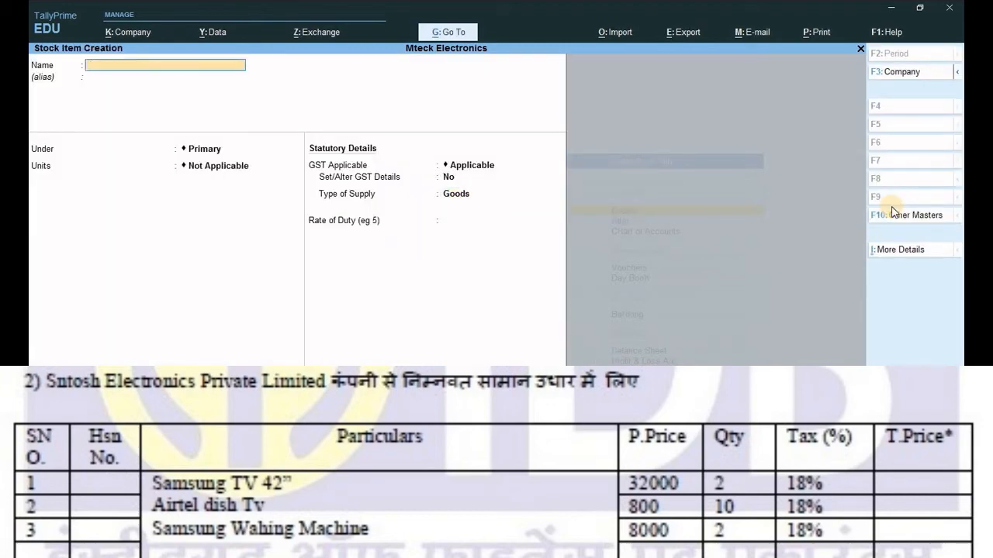
Start a new stock item named Airtel Dish under Primary with pcs as its unit.
text(Airtel Dish)
key(Return)
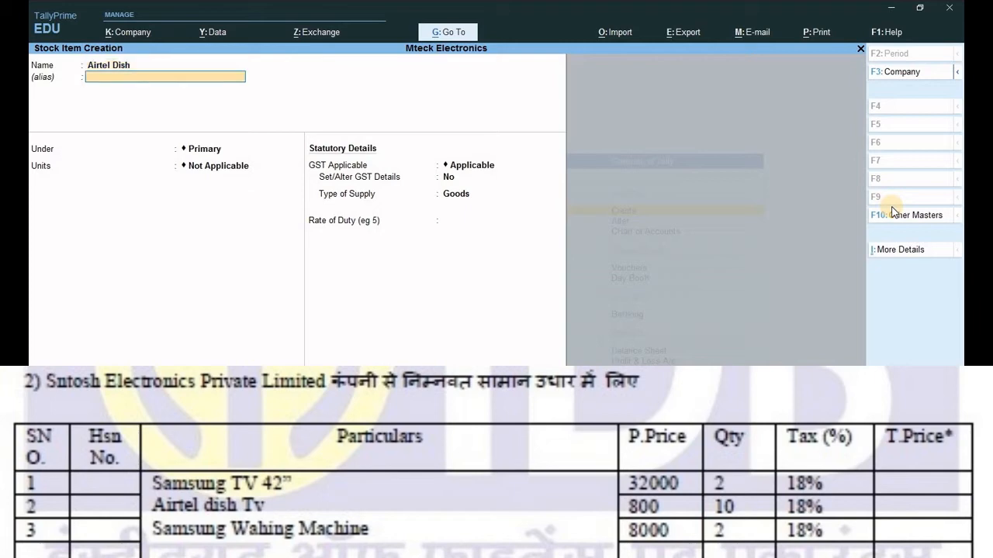
key(Return)
key(Return)
key(Down)
key(Return)
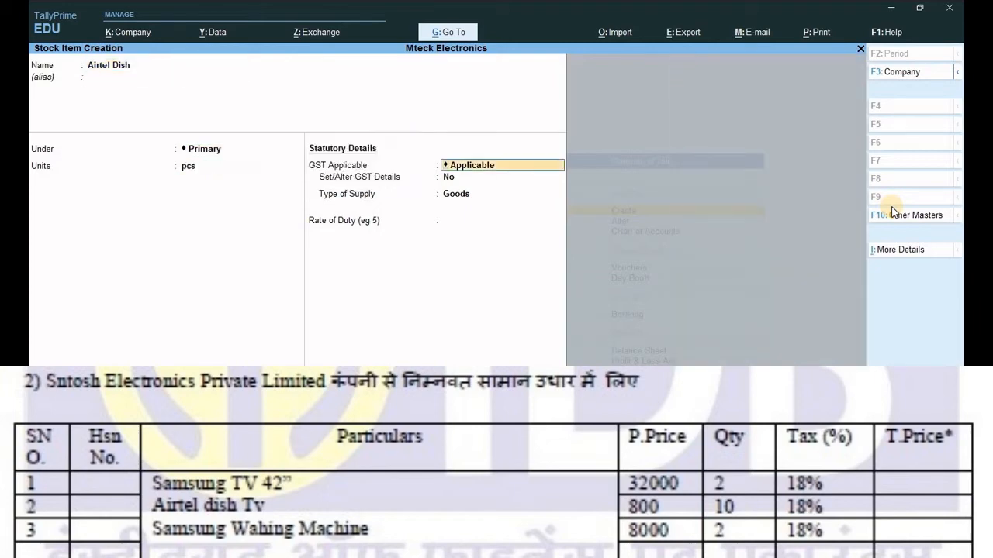
Enable GST details for Airtel Dish, calculated on value, with taxability set to Taxable.
key(Return)
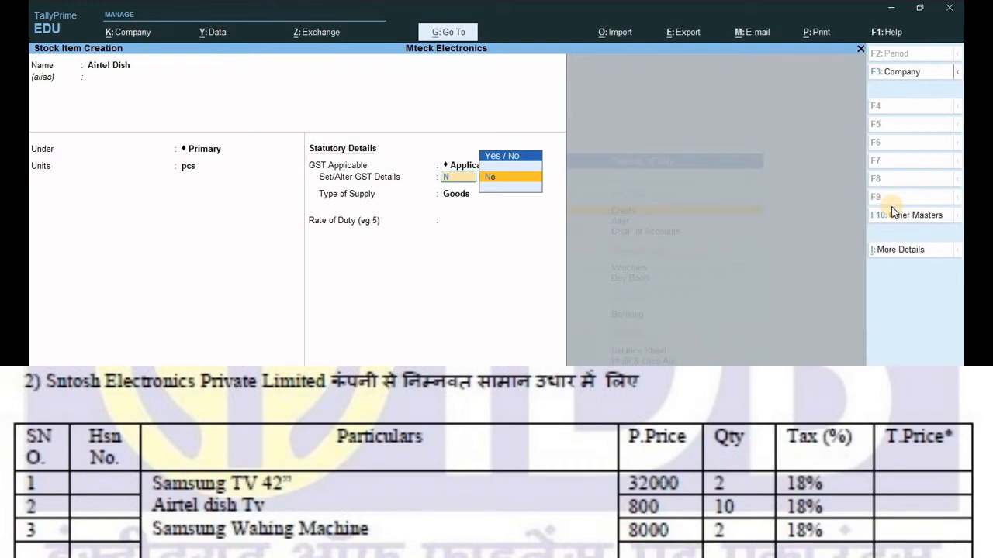
key(BackSpace)
text(y)
key(Return)
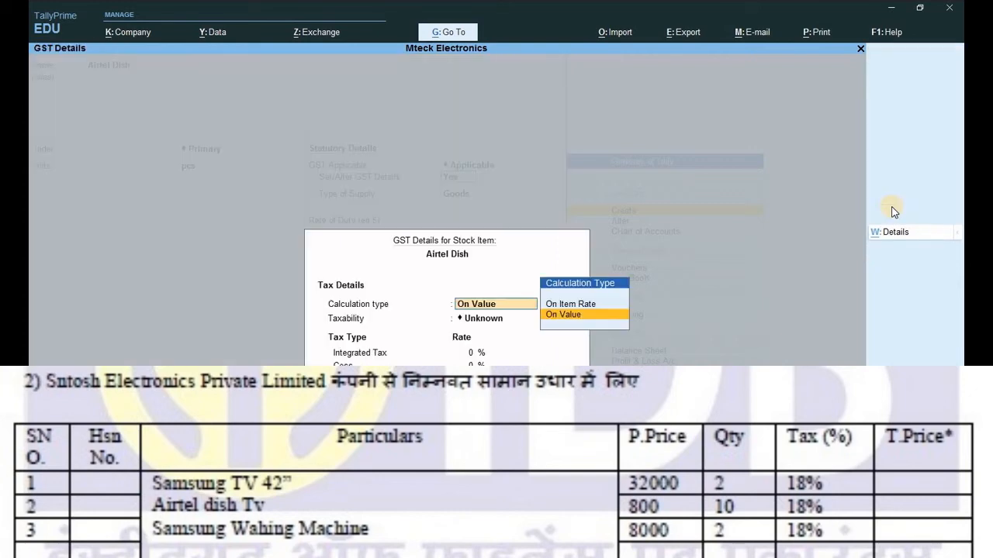
key(Return)
key(Down)
key(Down)
key(Down)
key(Return)
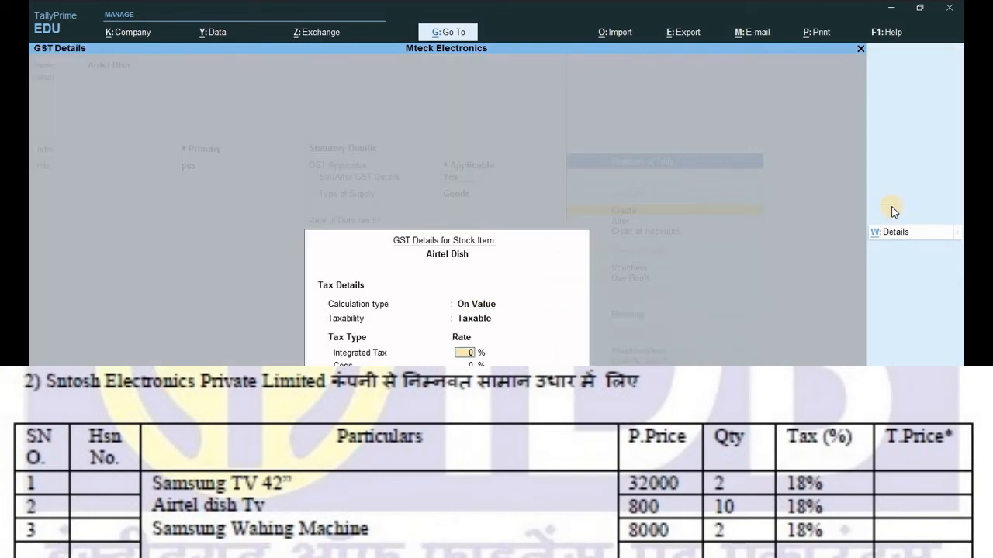
Set the Airtel Dish integrated tax rate to 18% and save the stock item as goods.
text(18)
key(Return)
key(Return)
key(Return)
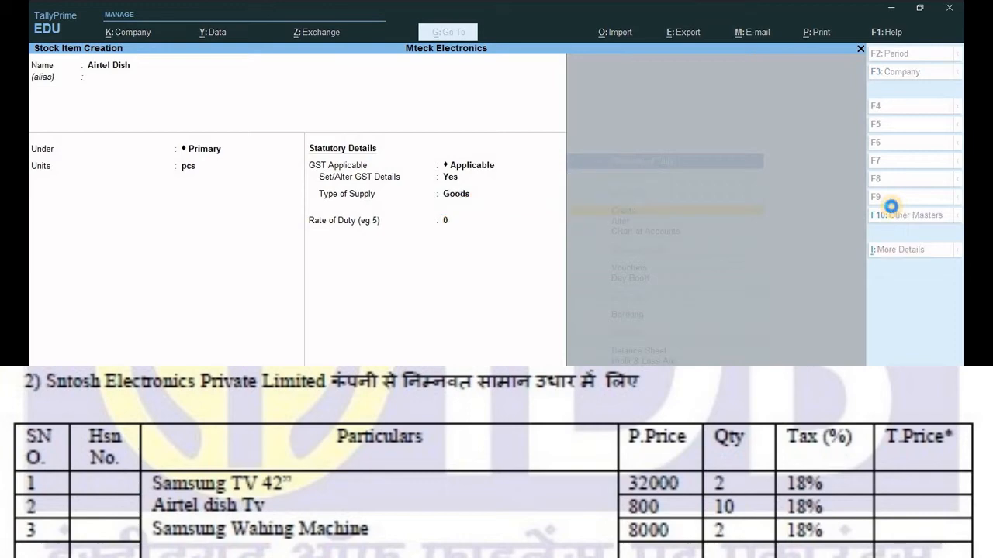
key(Return)
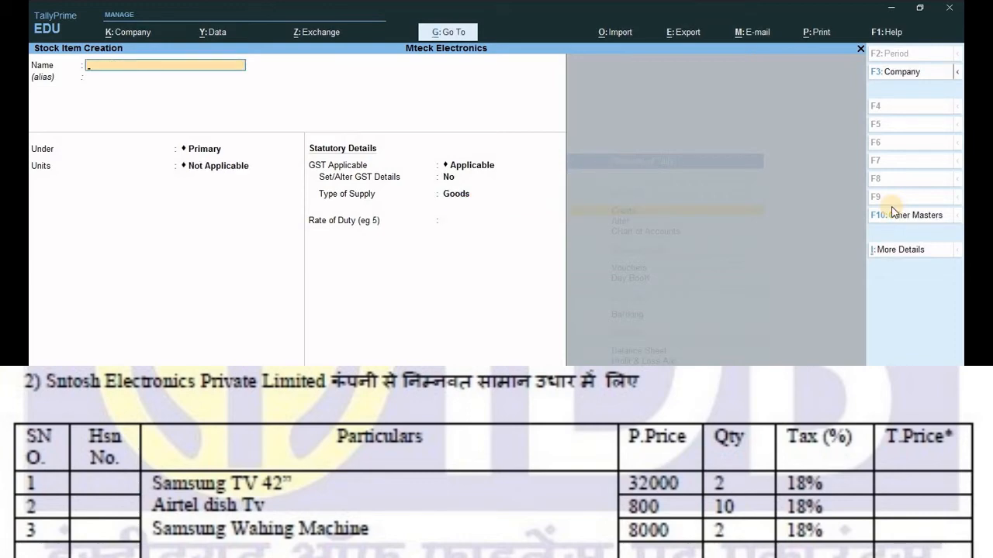
Start a new stock item named Samsung Washing Mach under Primary with pcs as its unit.
text(Samsung Washing Mach)
key(Return)
key(Return)
key(Return)
key(Down)
key(Return)
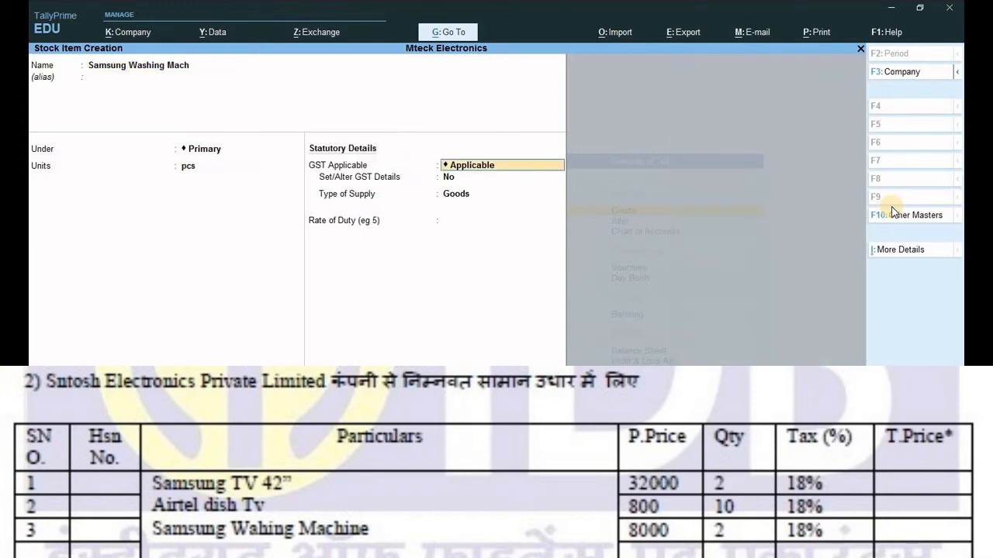
Enable GST details for Samsung Washing Mach, calculated on value, with taxability set to Taxable.
key(Return)
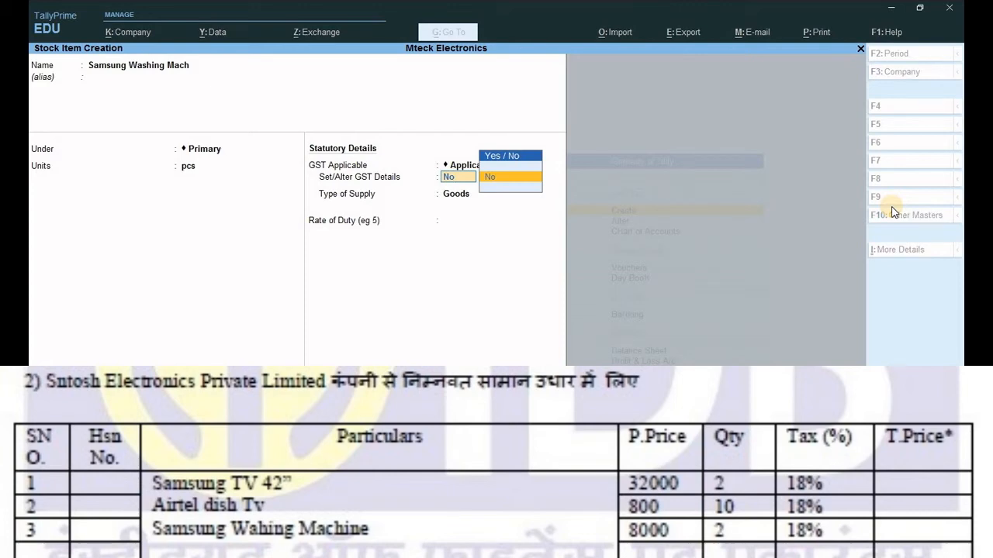
key(BackSpace)
key(BackSpace)
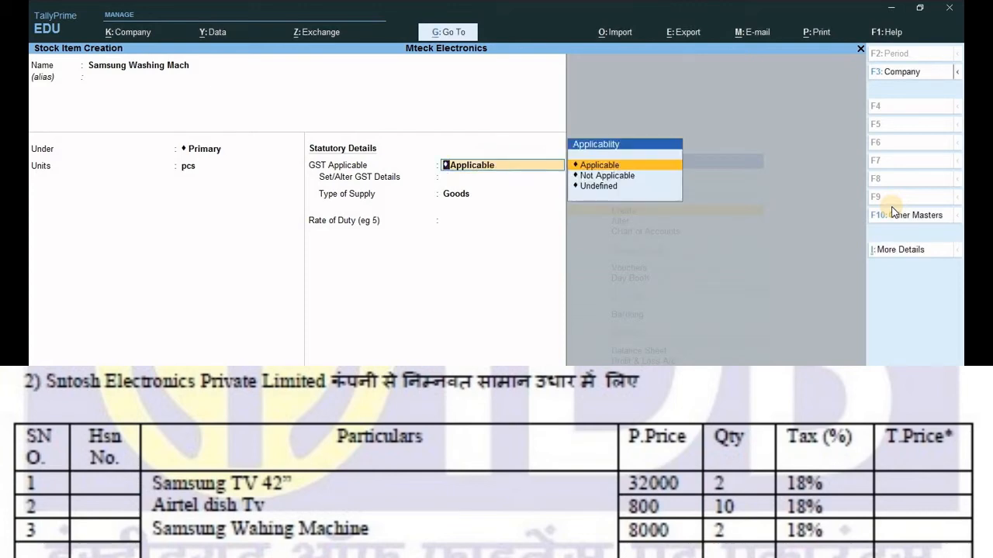
key(Return)
text(y)
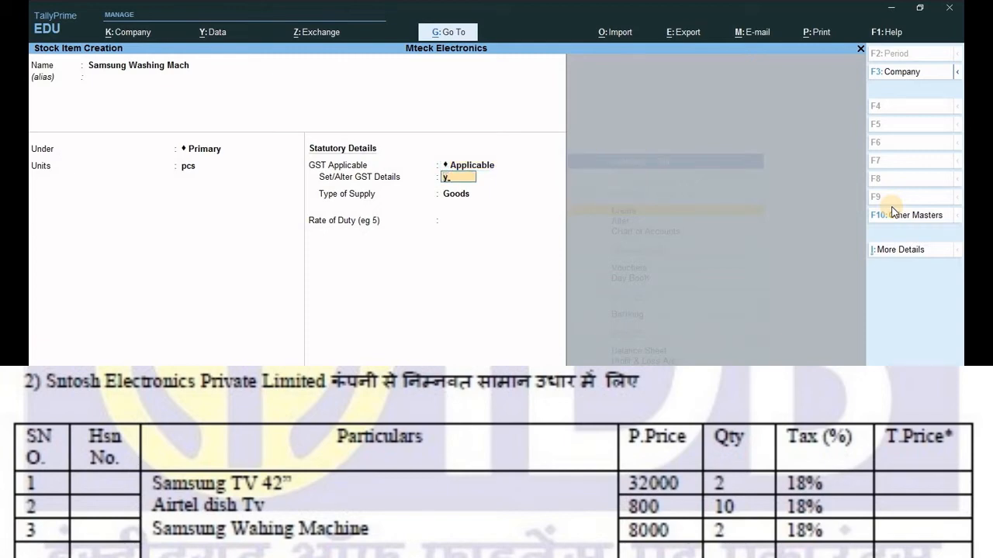
key(Return)
key(Return)
key(Down)
key(Down)
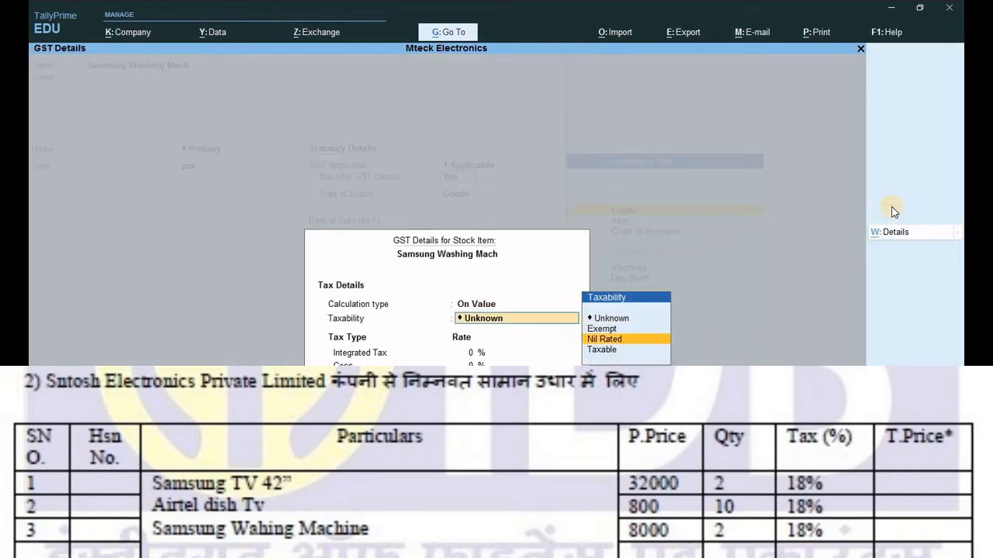
key(Down)
key(Return)
Set the Samsung Washing Mach integrated tax rate to 18%, save the item and return to the Gateway of Tally.
text(18)
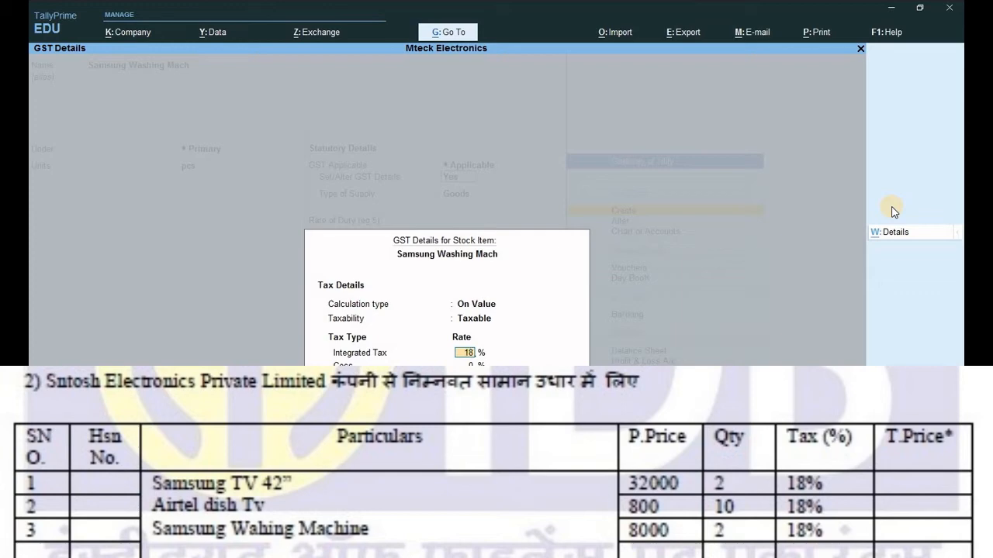
key(Return)
key(Return)
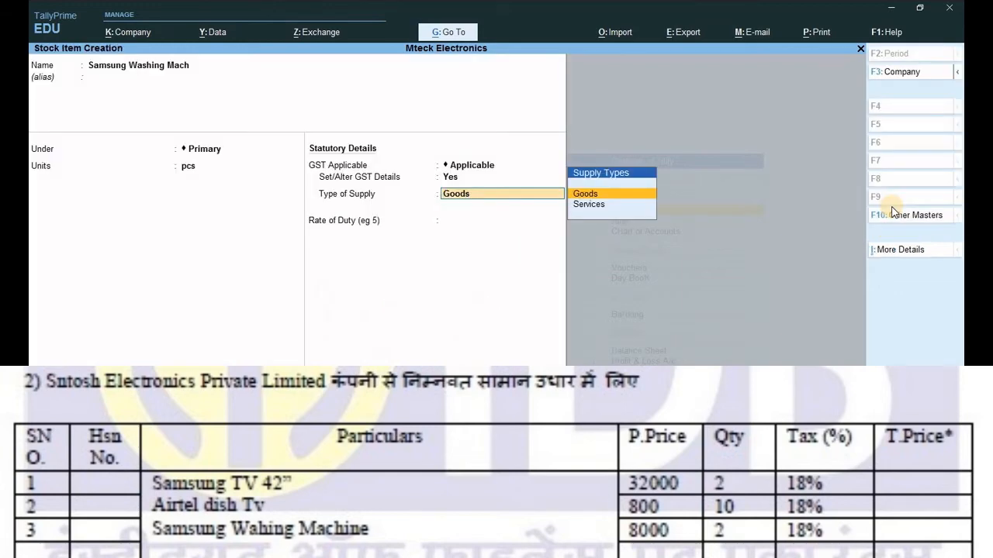
key(Return)
key(Return)
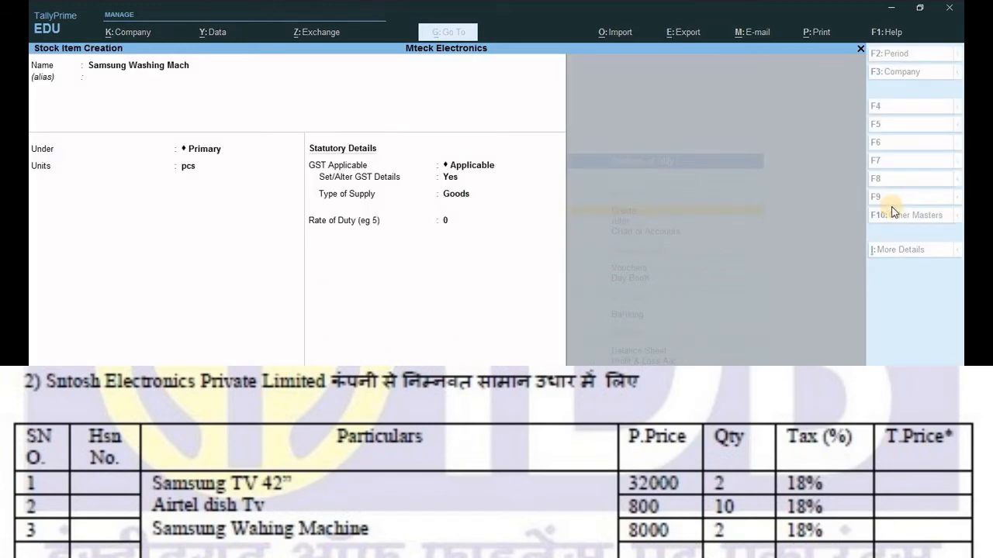
key(Return)
key(Escape)
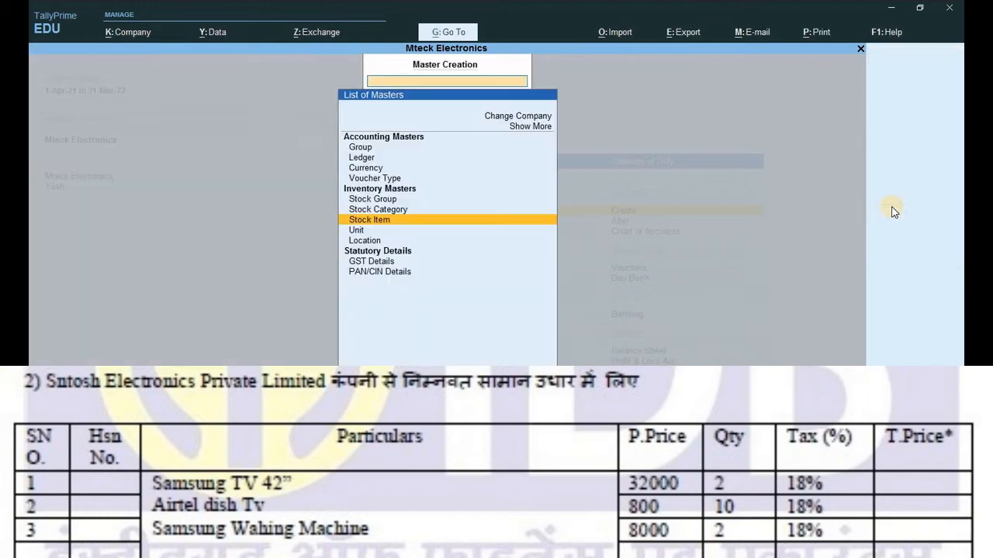
key(Escape)
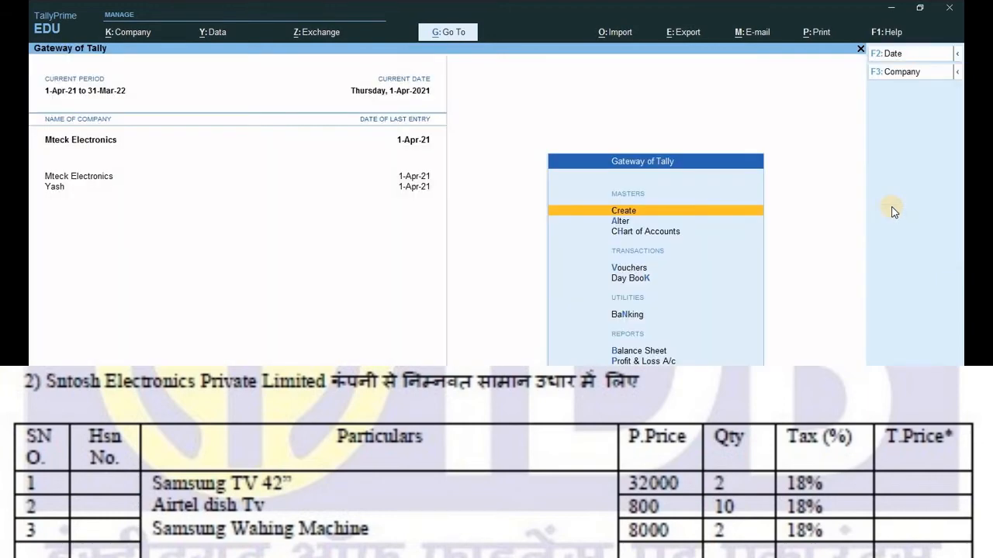
Start a purchase voucher with supplier invoice number 1233 dated 1-Apr-21.
key(v)
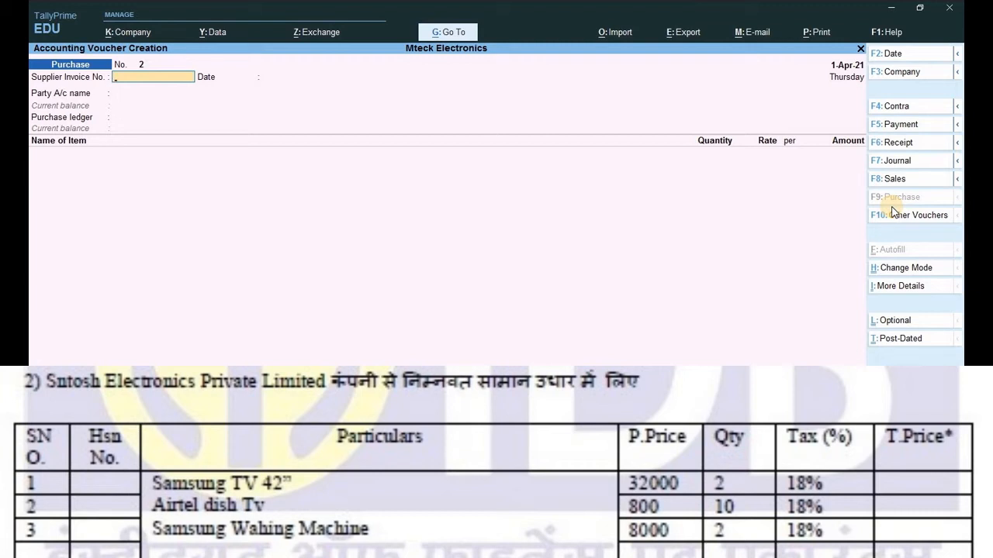
text(1233)
key(Return)
key(Return)
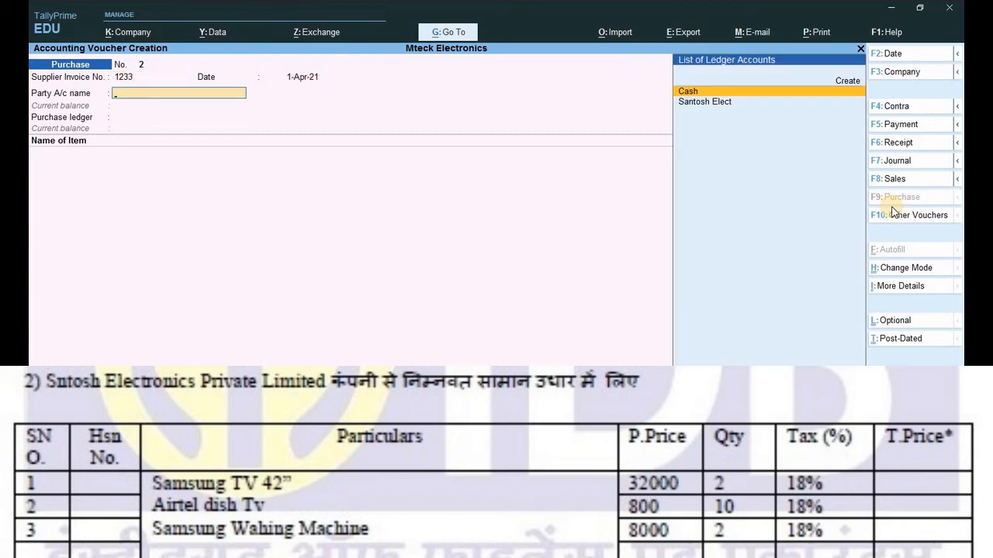
Choose Santosh Elect as the voucher's party account and leave all receipt details blank.
key(Down)
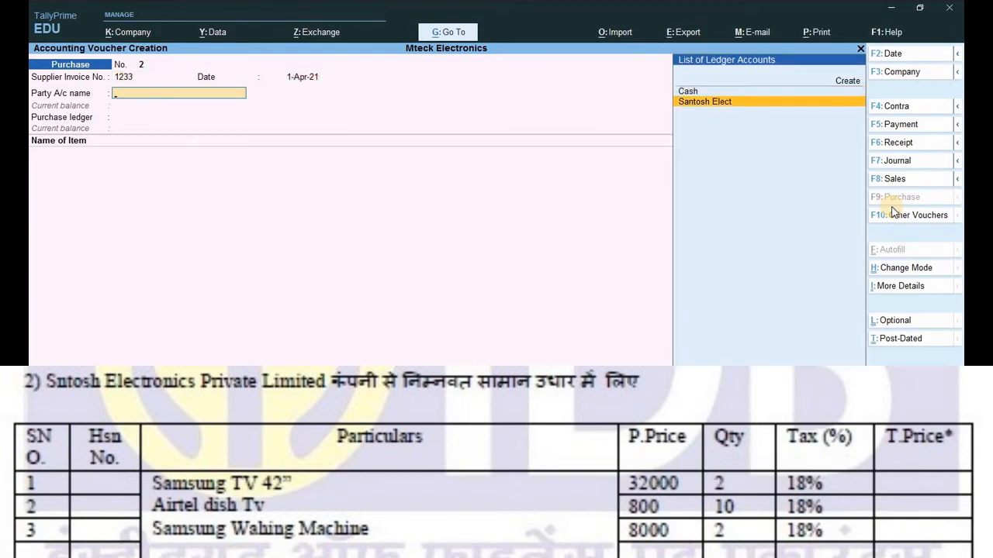
key(Return)
key(Return)
key(Return)
key(Return)
key(Return)
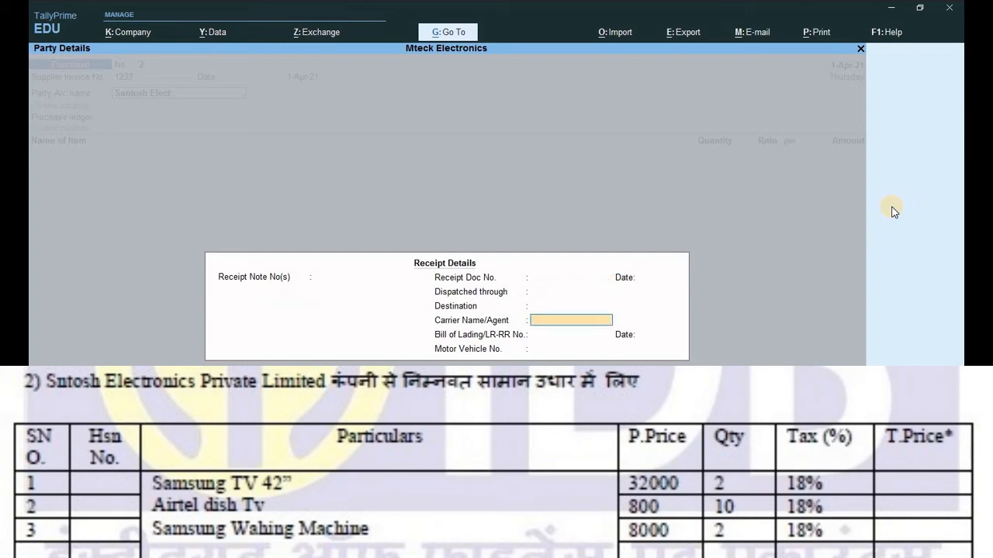
key(Return)
key(Return)
key(Return)
key(Return)
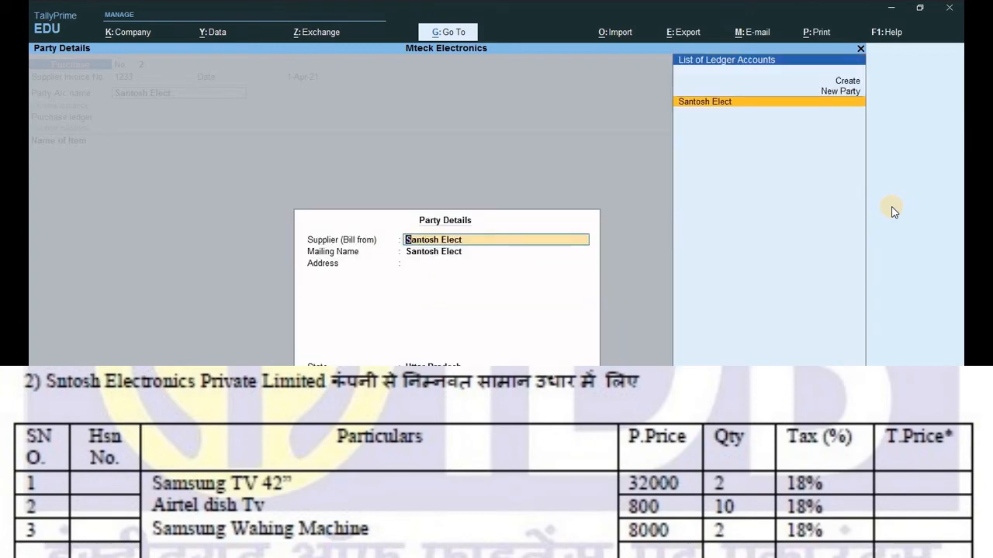
Accept the supplier's party details unchanged and assign Purchase as the purchase ledger.
key(Return)
key(Return)
key(Return)
key(Return)
key(Return)
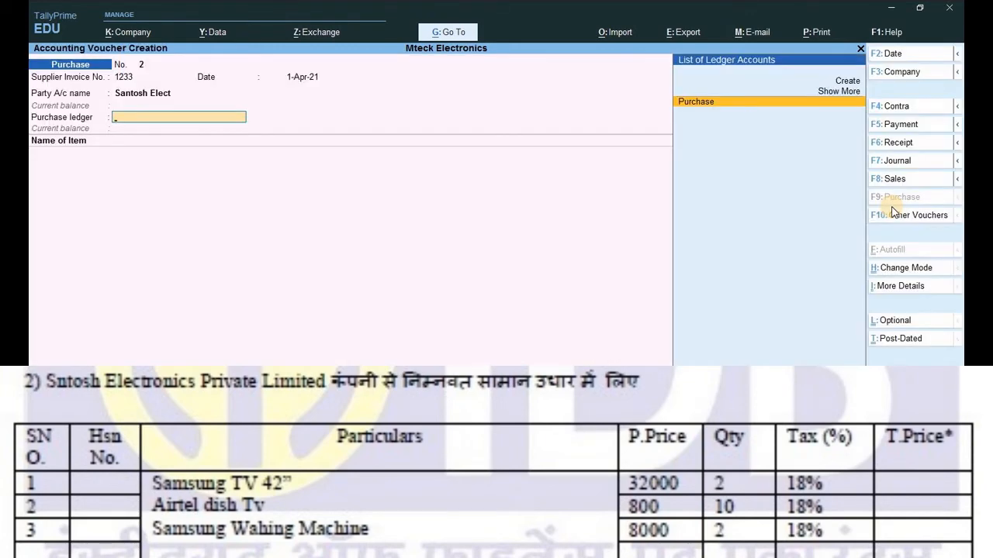
text(P)
key(Return)
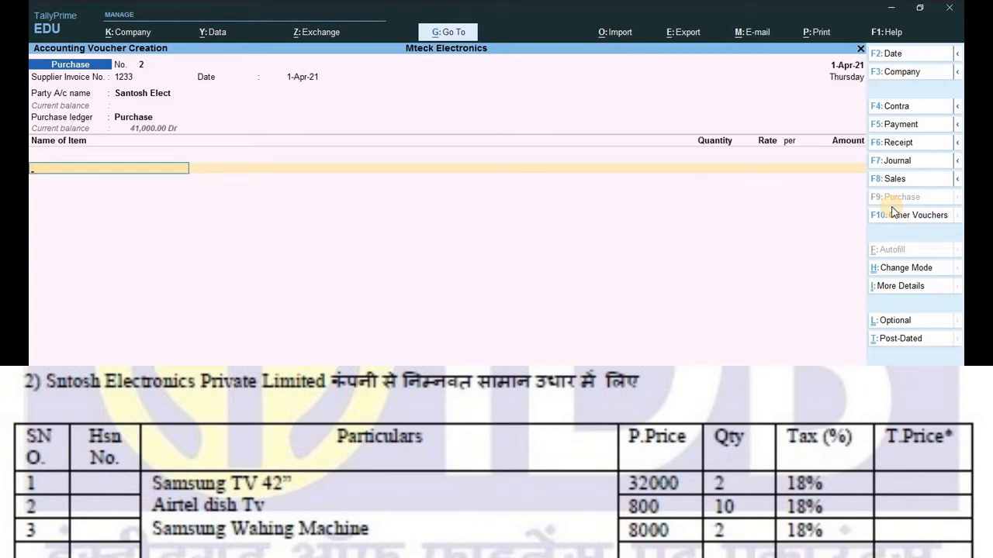
Add Samsung Tv to the purchase voucher with a quantity of 2 pcs at a rate of 32,000.
text(Sa)
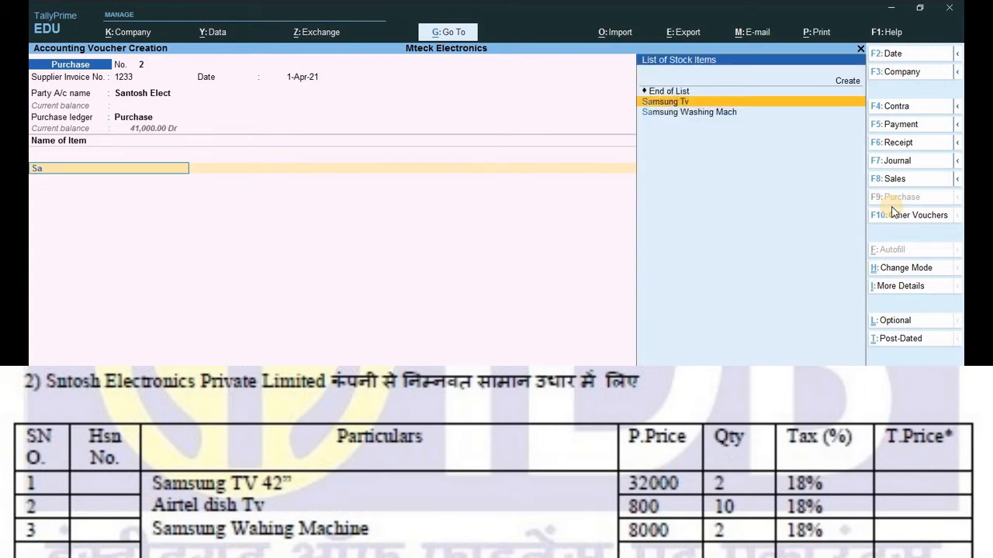
key(Down)
key(Up)
key(Return)
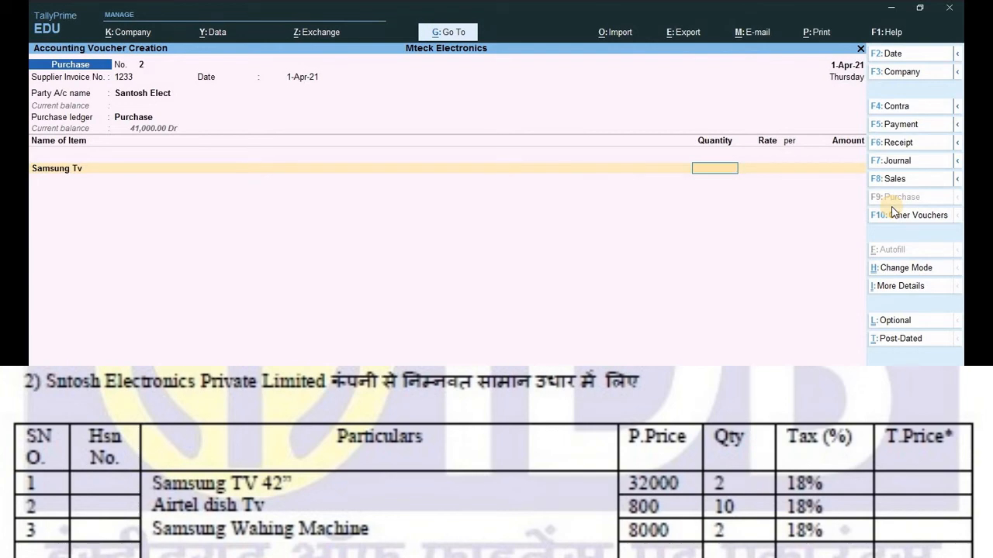
text(2)
key(Return)
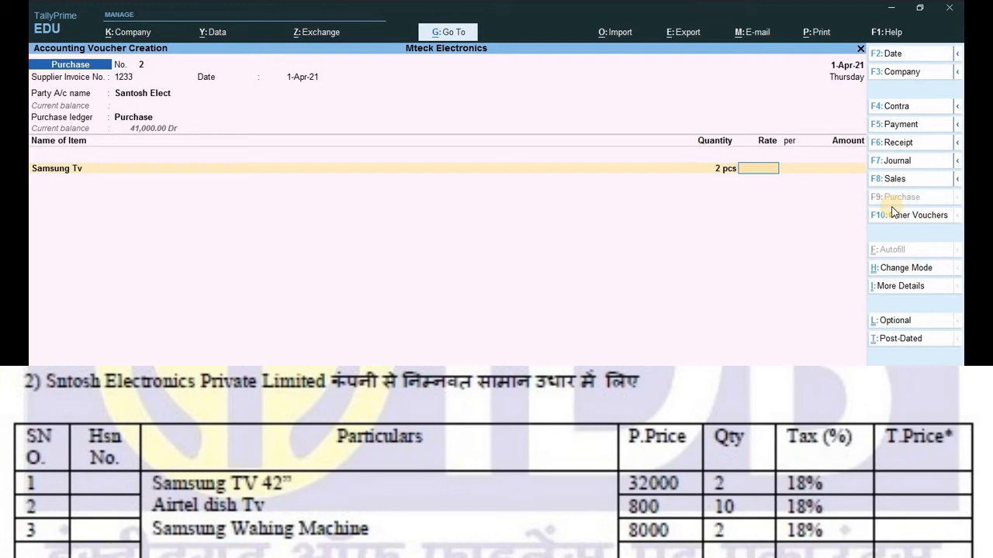
text(32,000)
key(Return)
key(Return)
key(Return)
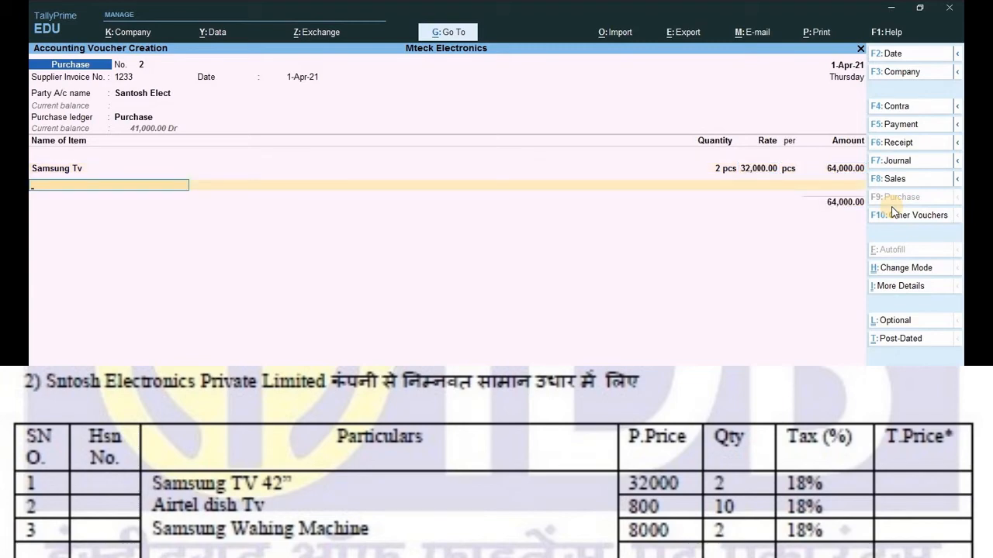
Add Airtel Dish as the second item, with a quantity of 10 pcs at a rate of 800.
text(Ai)
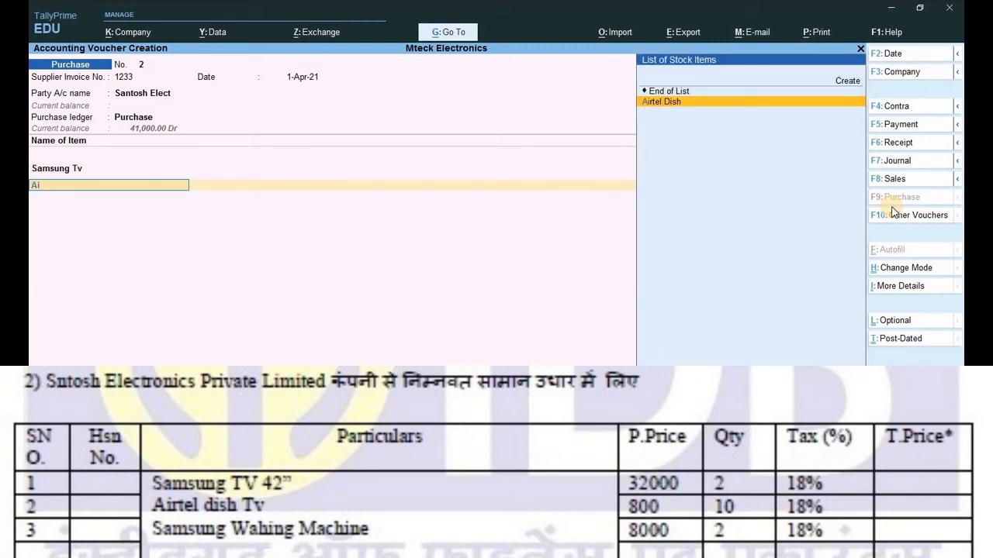
text(rtel d)
key(Return)
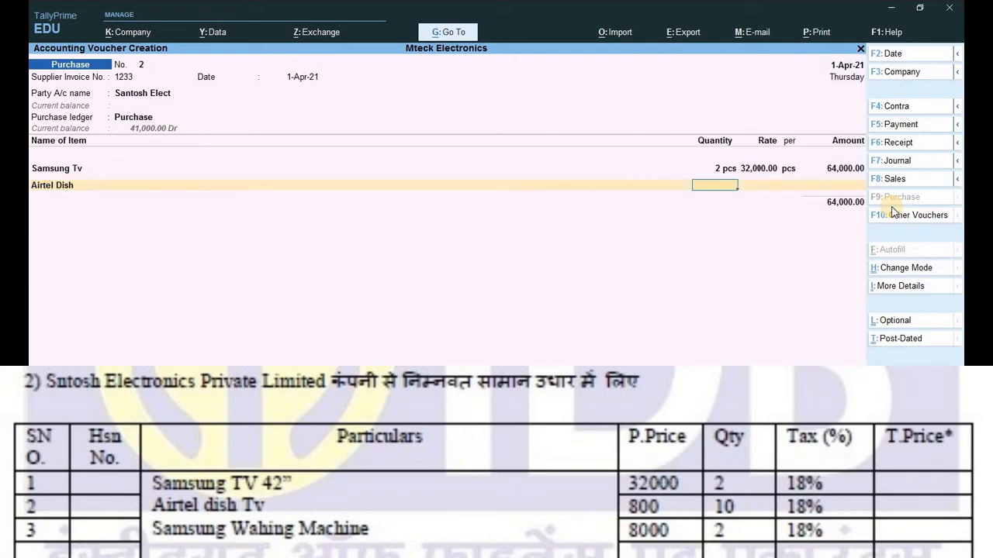
text(1p)
key(BackSpace)
text(0)
key(Return)
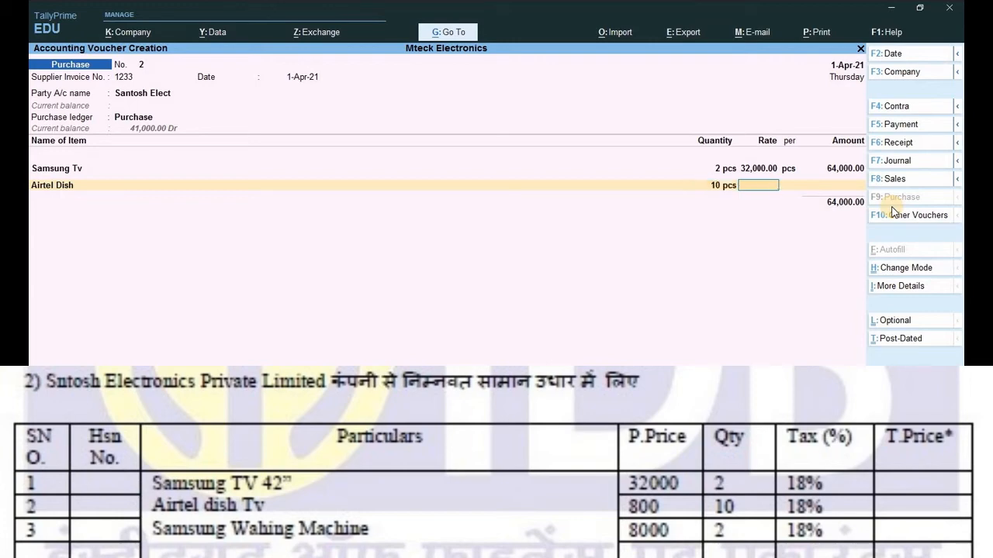
text(800)
key(Return)
key(Return)
key(Return)
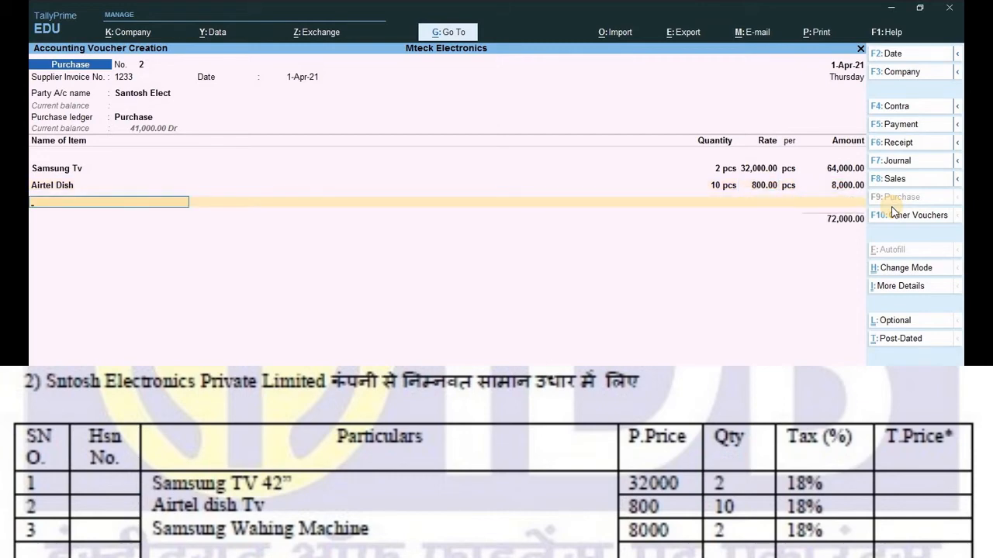
Add Samsung Washing Mach with 2 pcs at a rate of 8,000 and end the item list.
text(S)
key(Down)
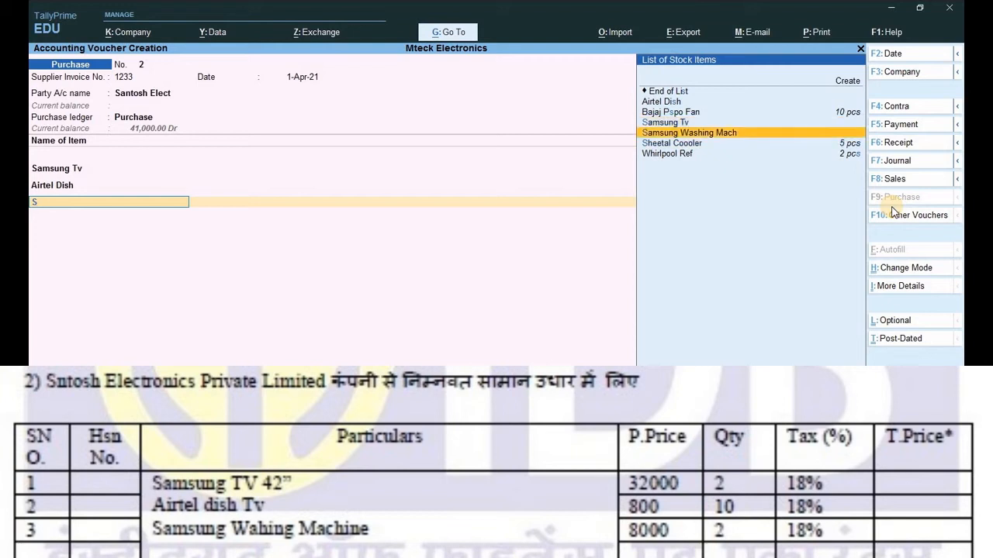
key(Return)
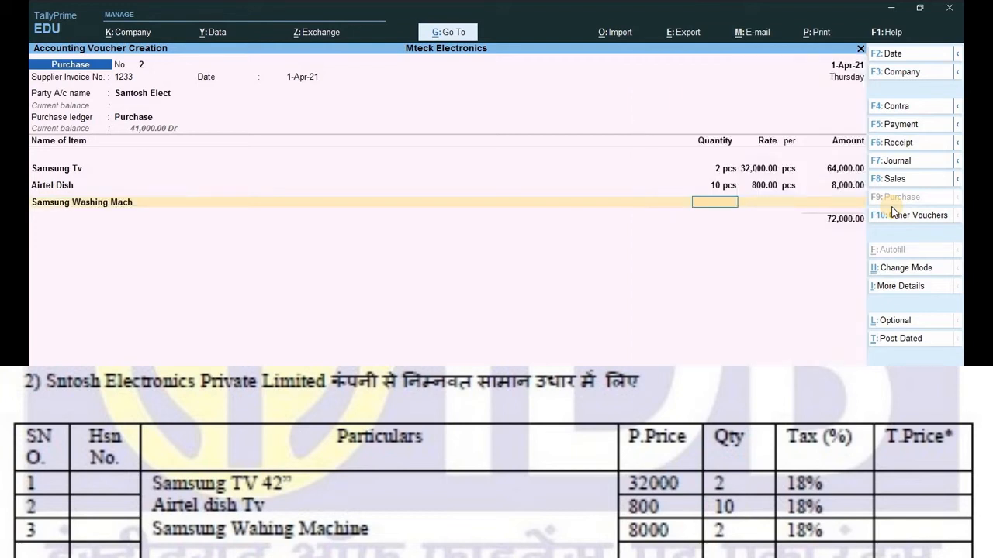
text(2)
key(Return)
text(8000)
key(Return)
key(Return)
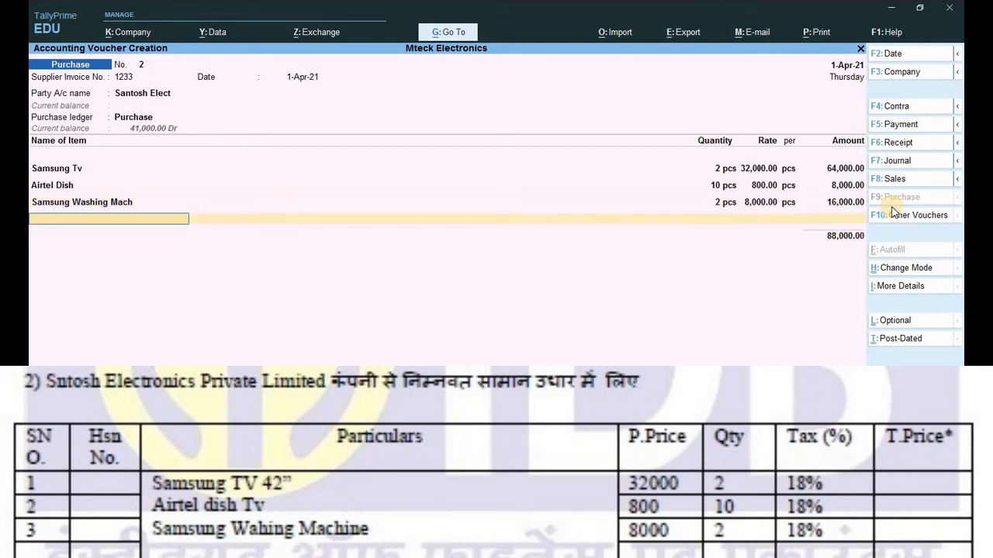
key(Return)
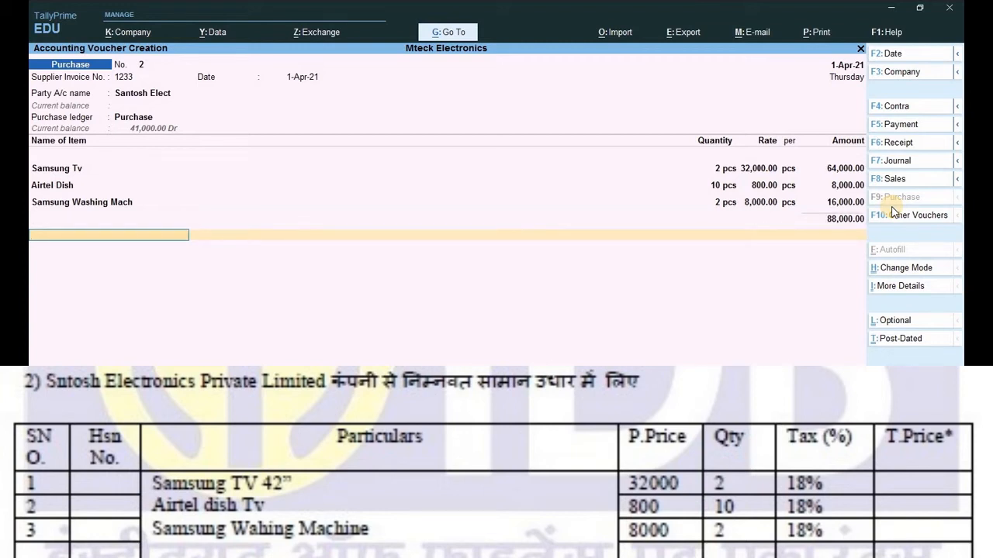
Add the Cgst and Sgst tax ledgers below the items, keeping their calculated amounts.
text(C)
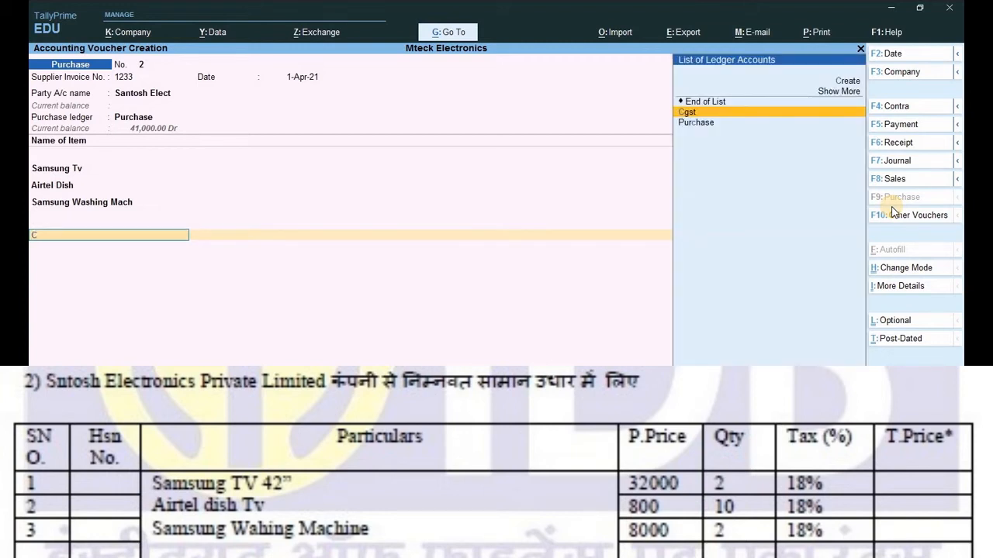
key(Return)
key(Return)
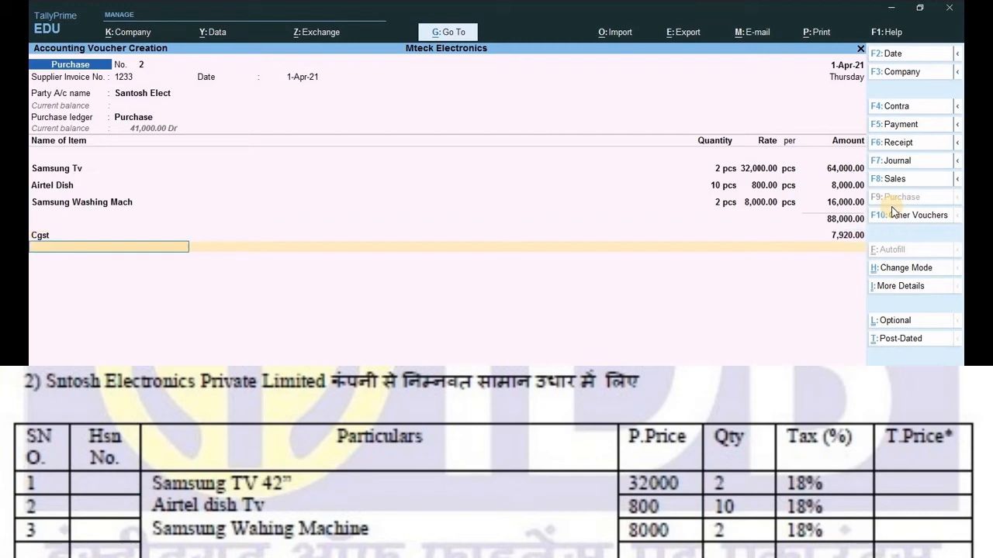
text(S)
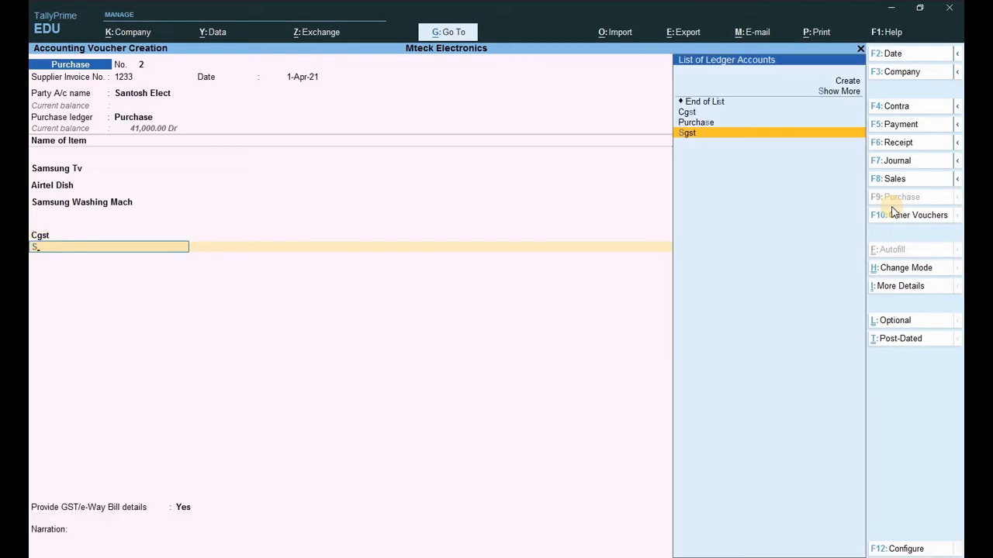
key(Return)
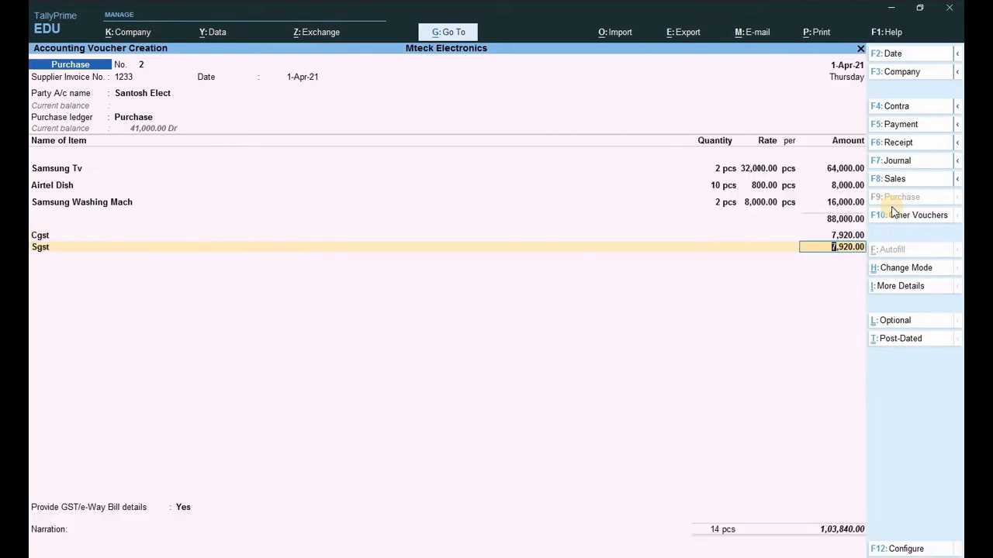
key(Return)
key(Return)
Keep GST/e-Way Bill details enabled and accept the default e-way bill, consignor and transporter details, with Regular as the vehicle type.
key(Return)
key(Return)
key(Return)
key(Return)
key(Return)
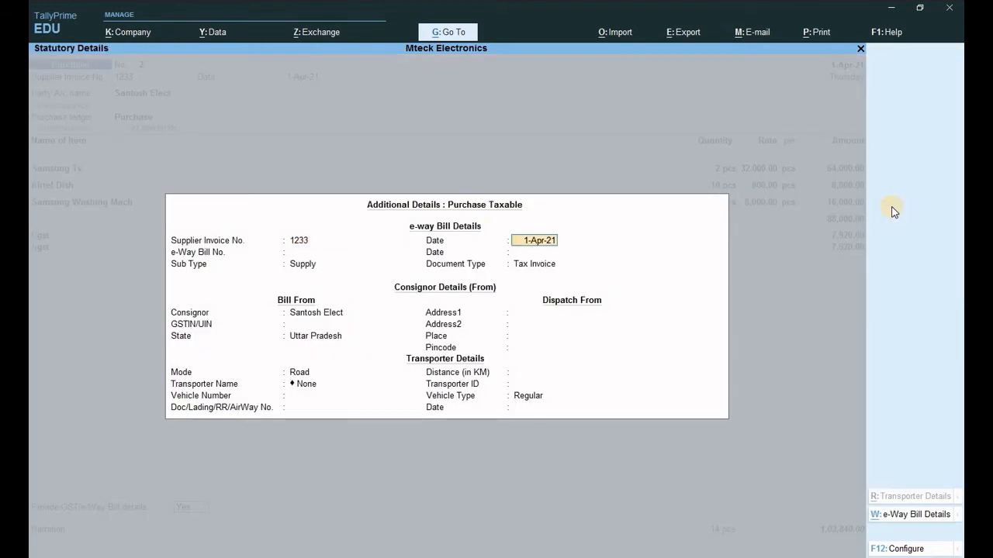
key(Return)
key(Return)
key(Return)
key(Return)
key(Return)
key(Return)
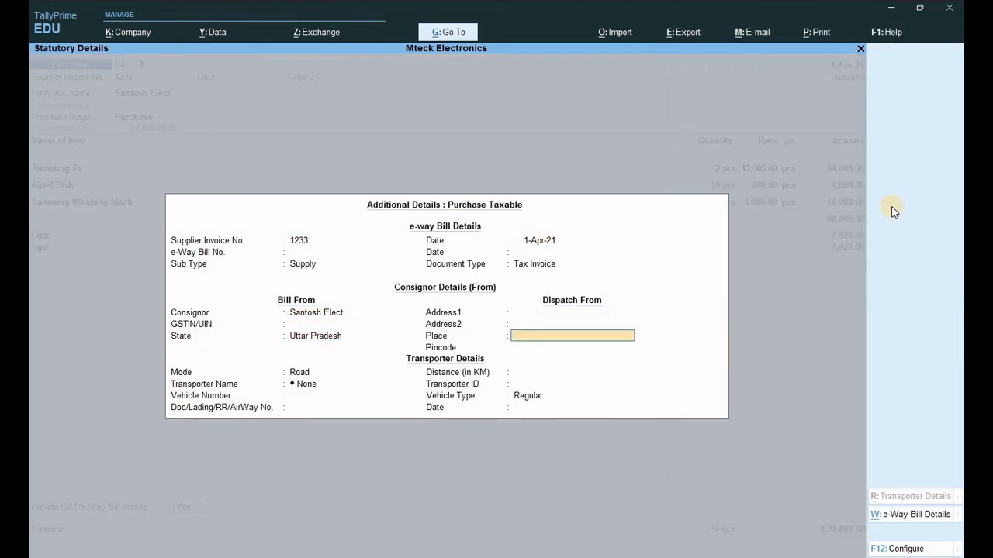
key(Return)
key(Return)
key(Return)
key(Return)
key(Return)
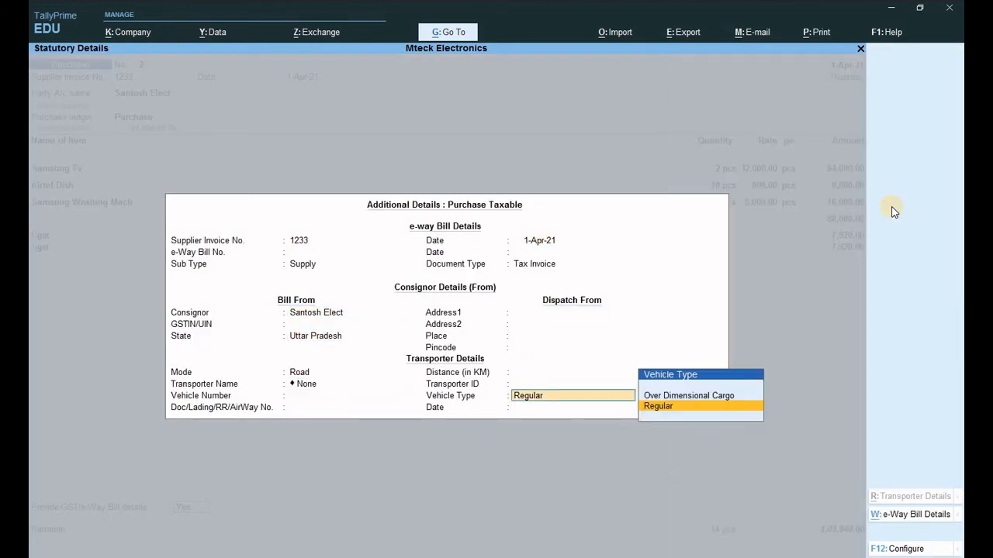
key(Return)
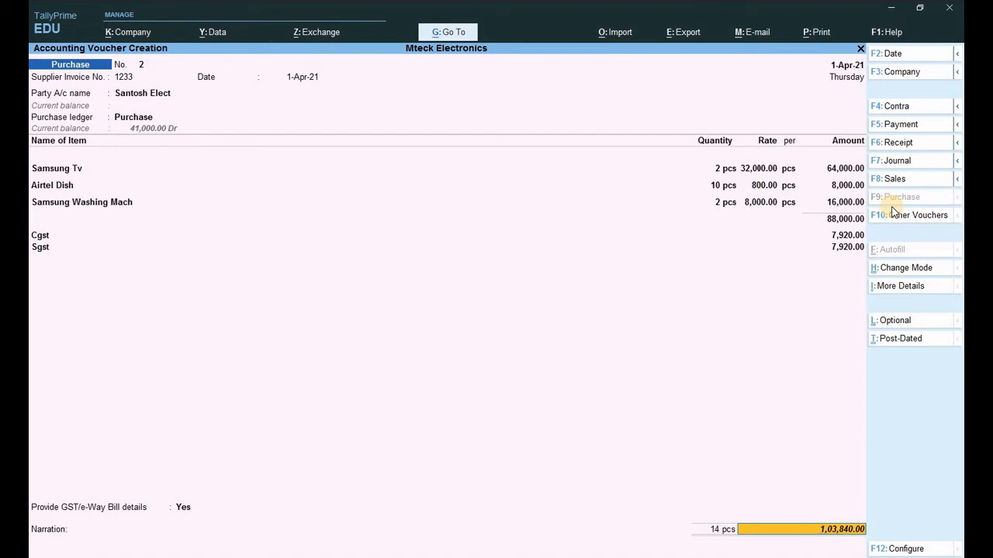
Allocate the Santosh Elect bill to new reference 1233 for the full amount and save the purchase voucher.
key(Return)
key(Return)
key(Return)
key(Return)
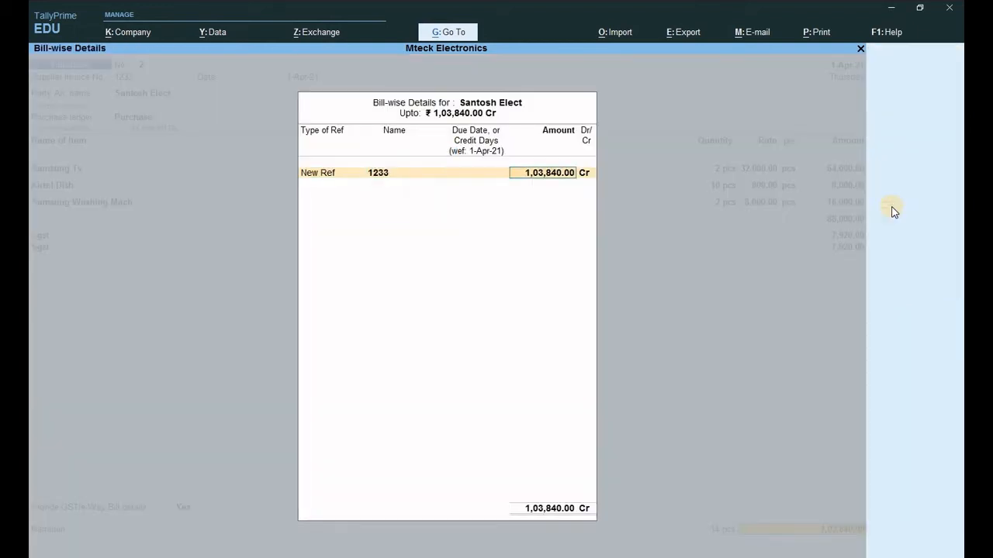
key(Return)
key(Return)
key(Return)
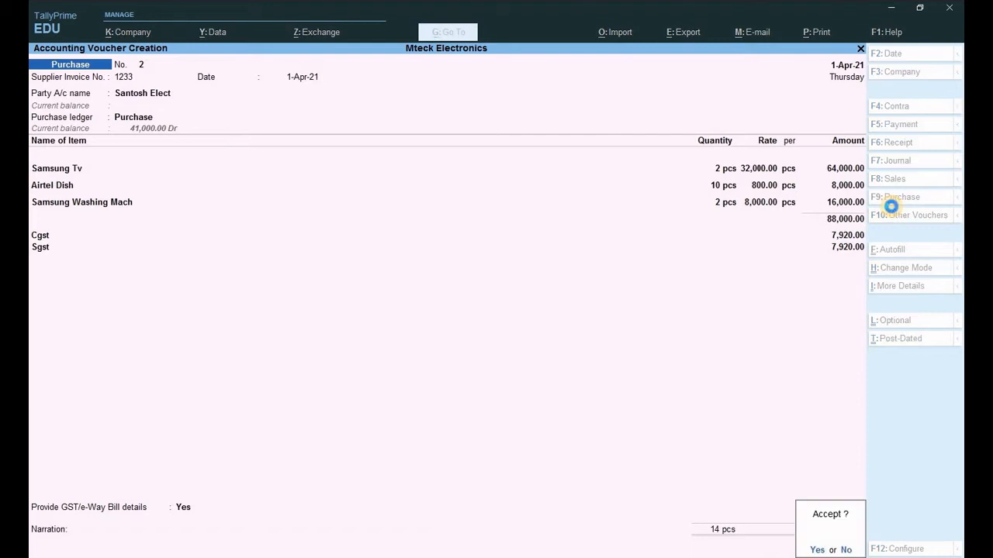
key(Return)
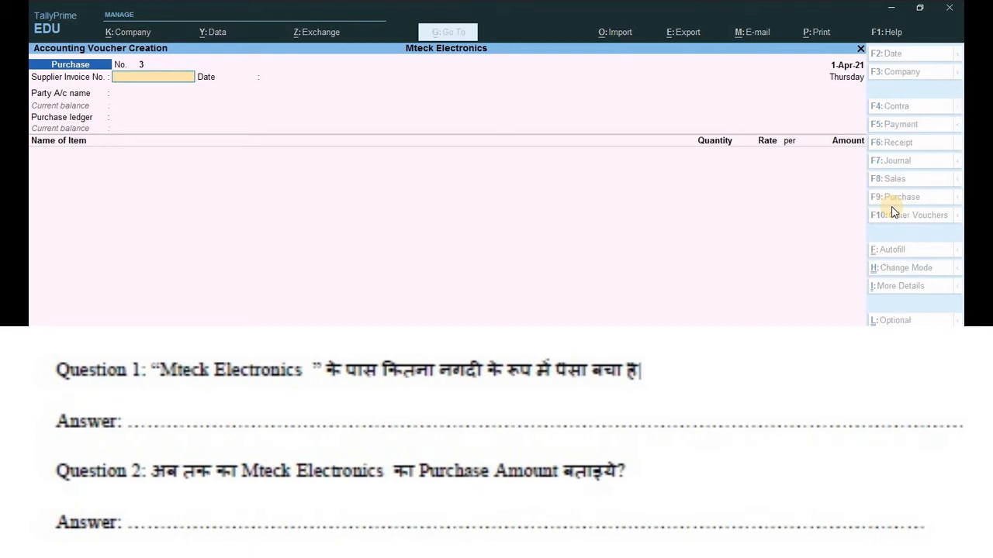
Leave voucher entry and view the Cash/Bank summary to check Mteck Electronics' remaining cash.
key(Escape)
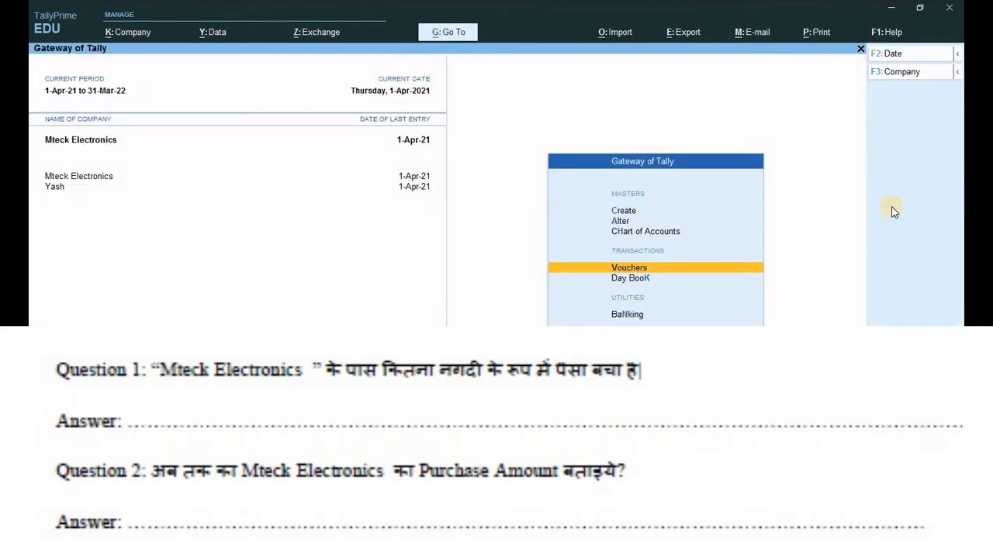
key(d)
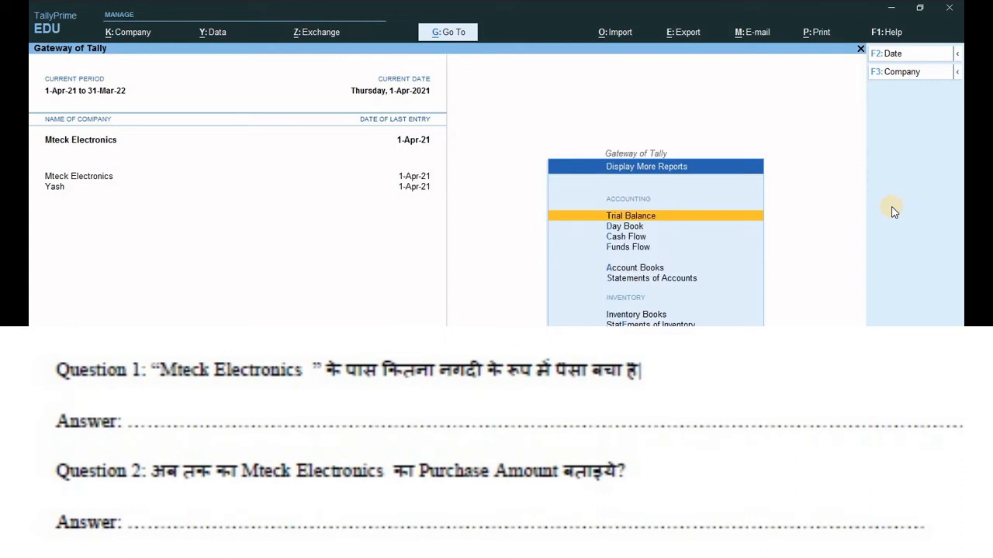
key(a)
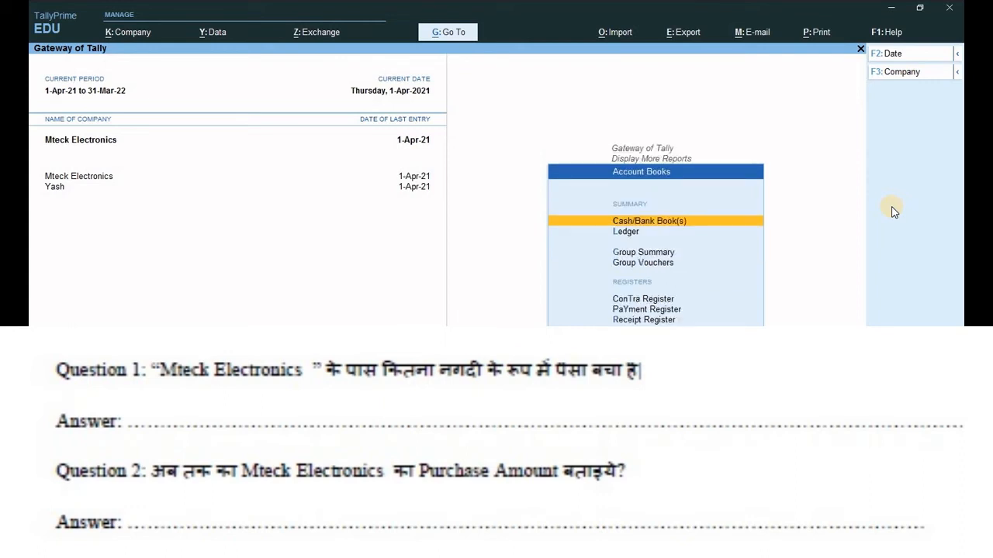
key(Return)
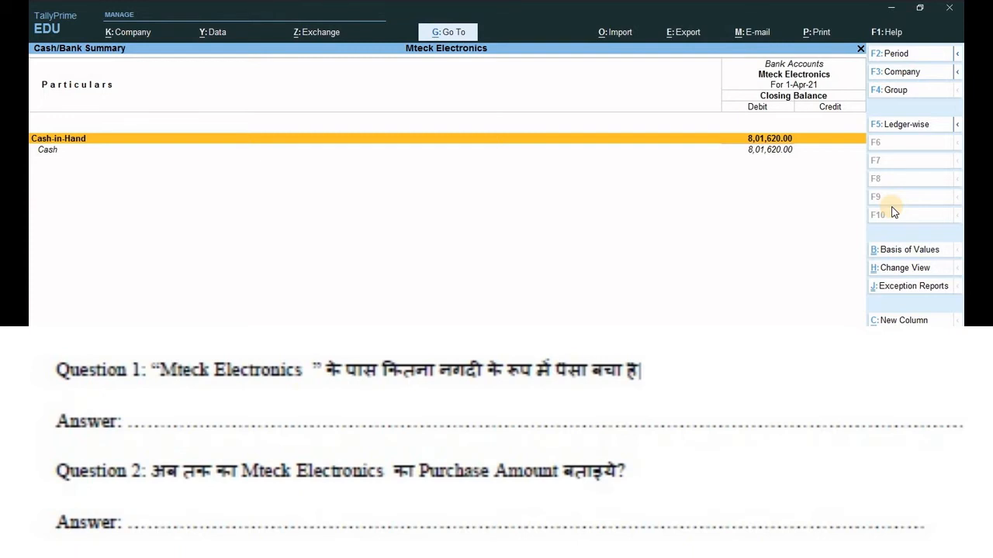
View the Purchase Register for the total purchase amount and examine April's purchase vouchers.
key(Escape)
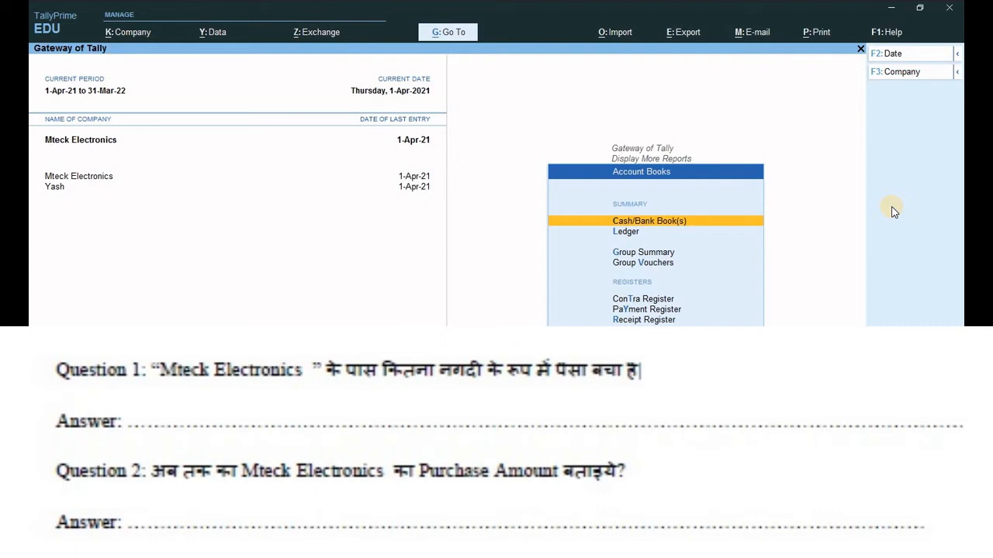
key(u)
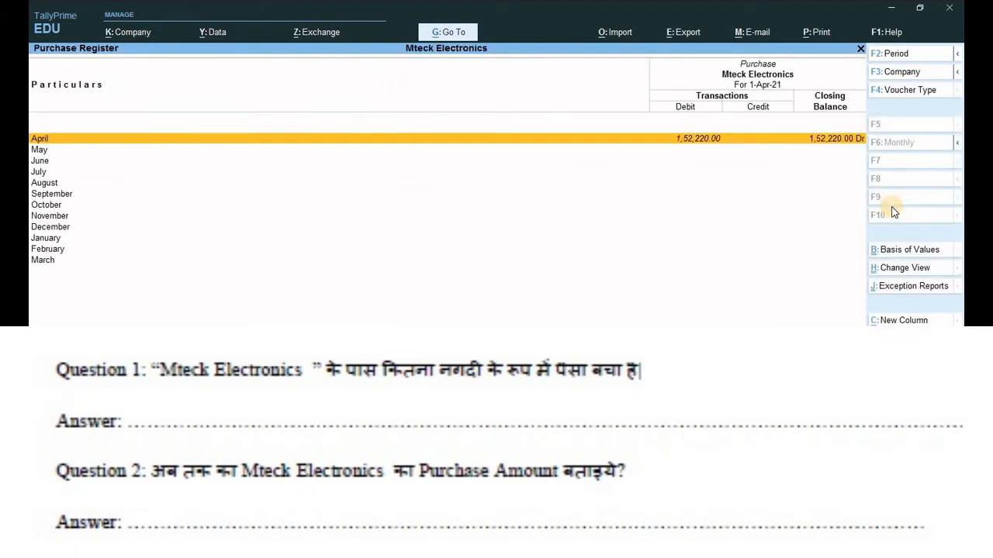
key(Return)
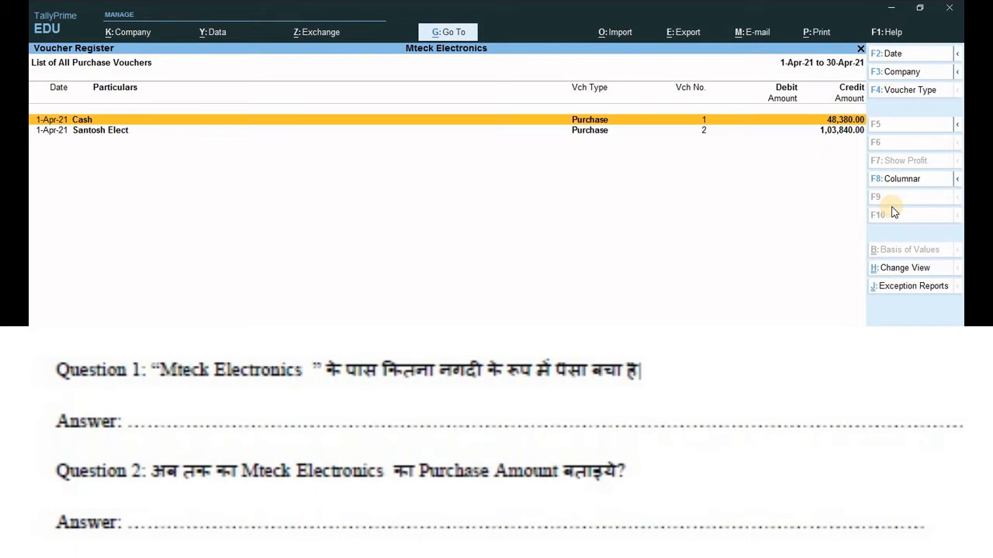
Examine the Santosh Elect entry among April's purchase vouchers and return to the Gateway of Tally.
key(Down)
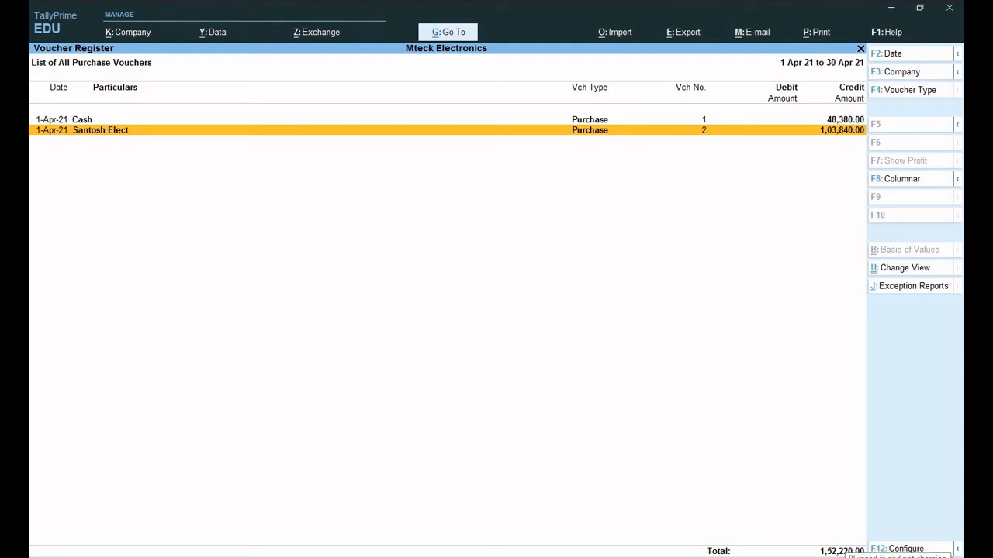
key(Escape)
key(Escape)
key(Escape)
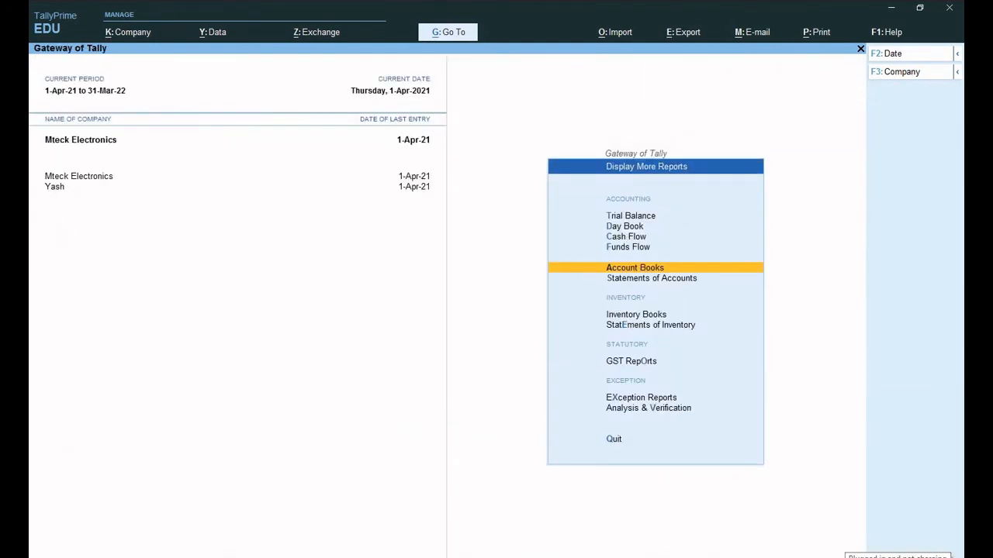
key(Escape)
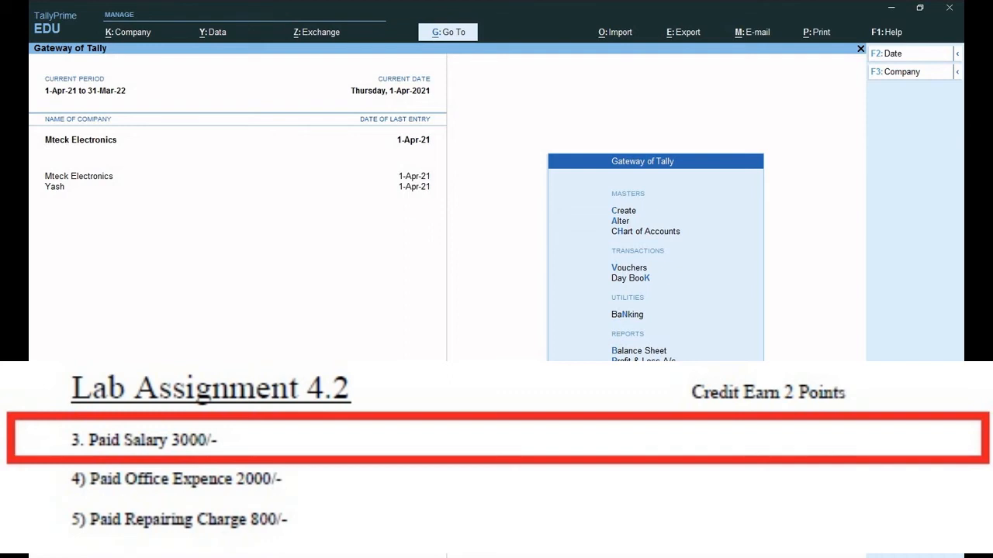
Start creating a new ledger and name it Salary, leaving the alias blank.
key(Up)
key(Up)
key(Up)
key(Up)
key(Up)
key(Up)
key(Up)
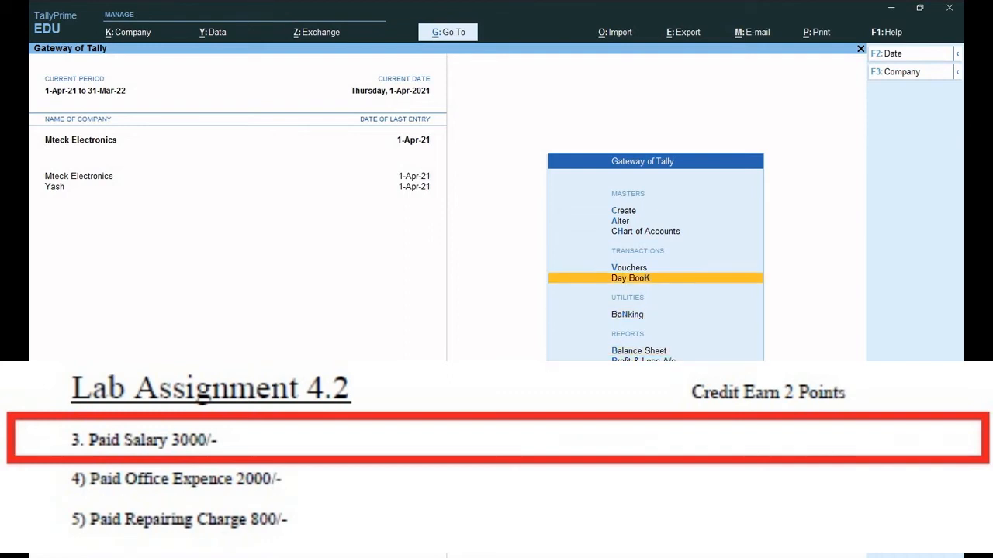
key(Return)
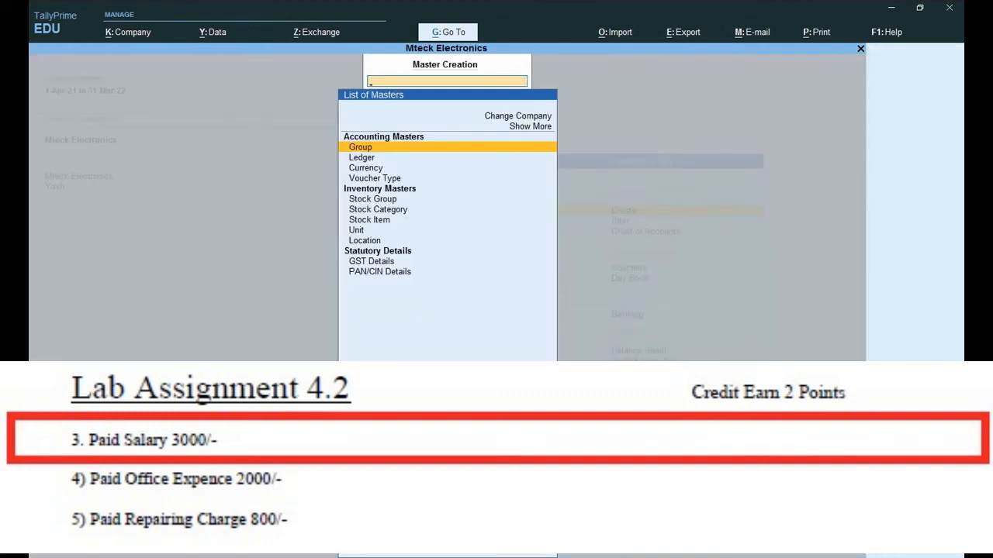
key(Down)
key(Return)
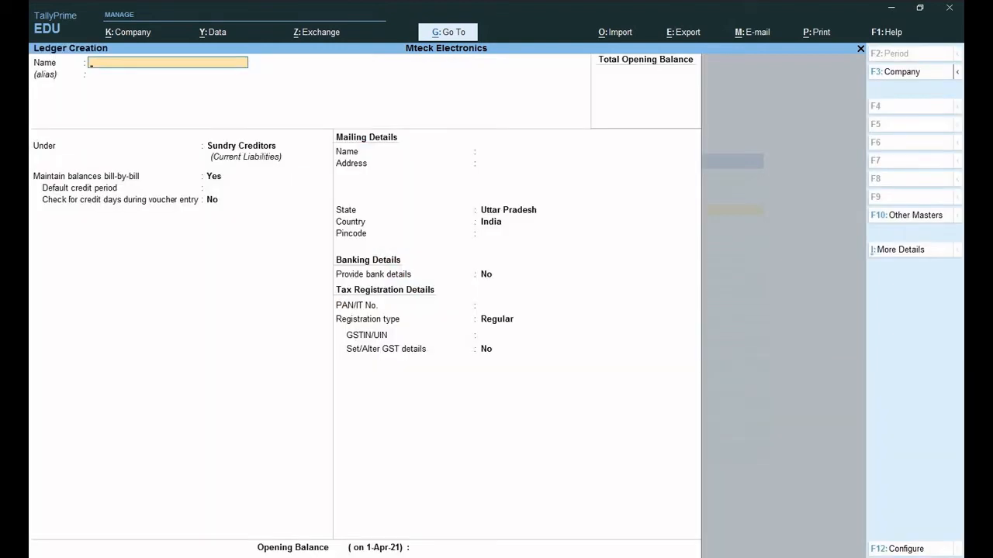
text(Salary)
key(Return)
key(Return)
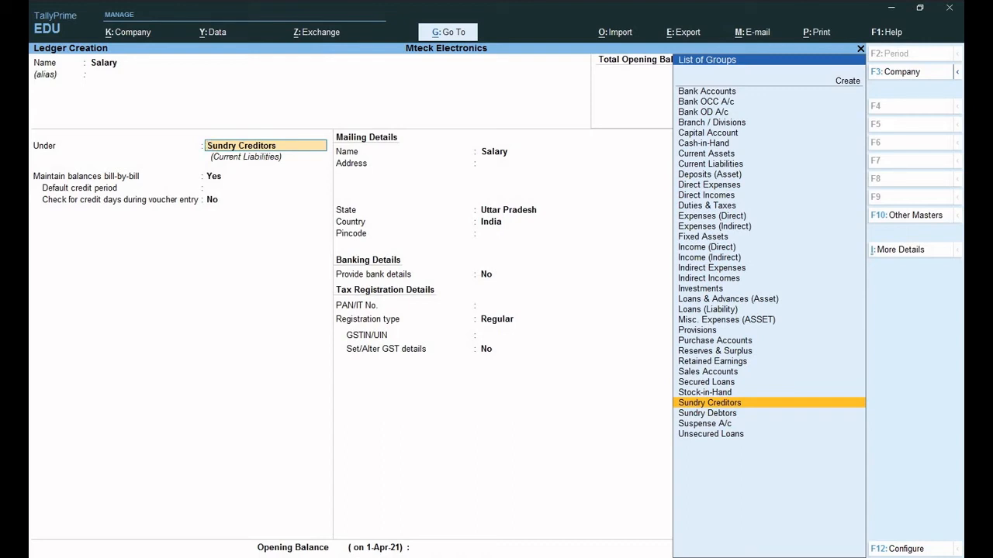
Place the Salary ledger under the Indirect Expenses group.
text(I)
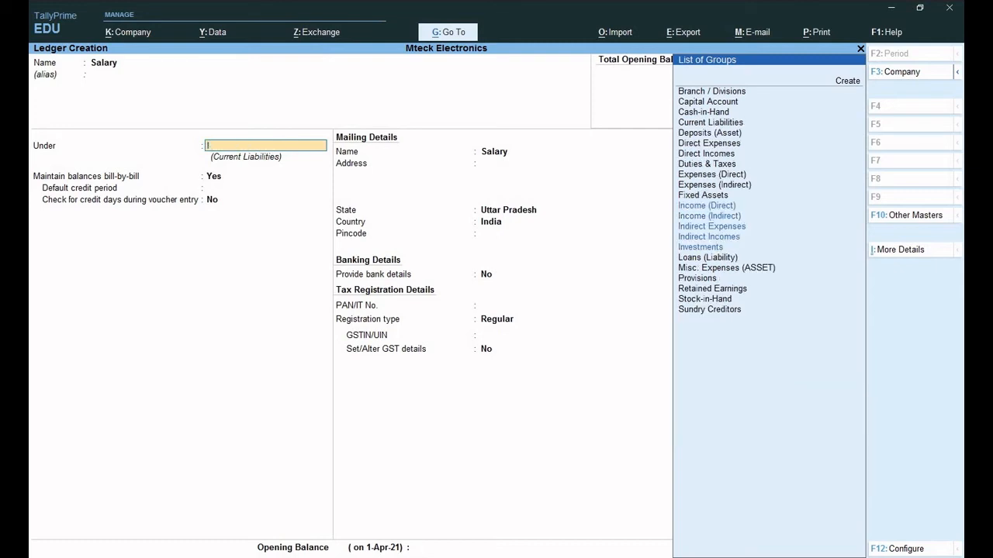
key(Down)
key(Up)
key(Down)
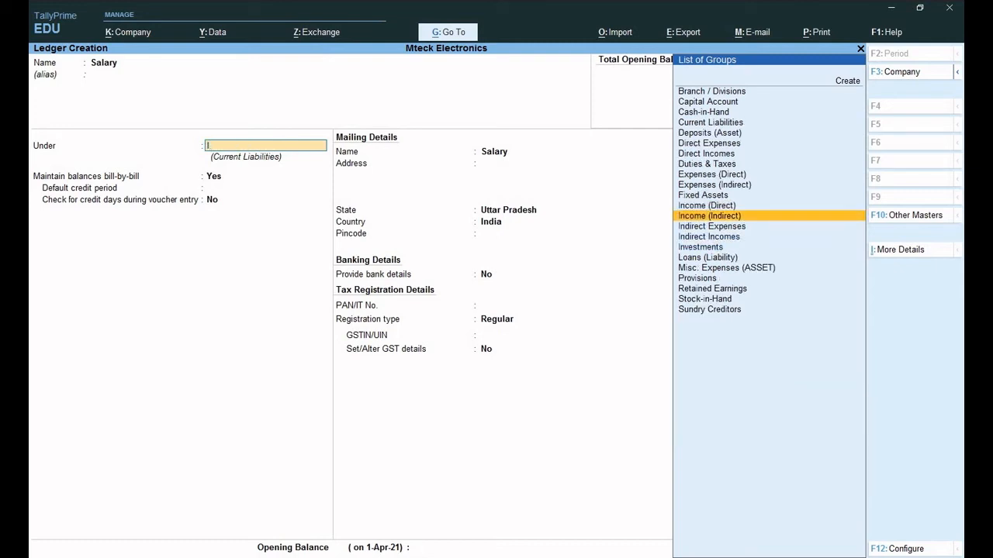
key(Down)
key(Return)
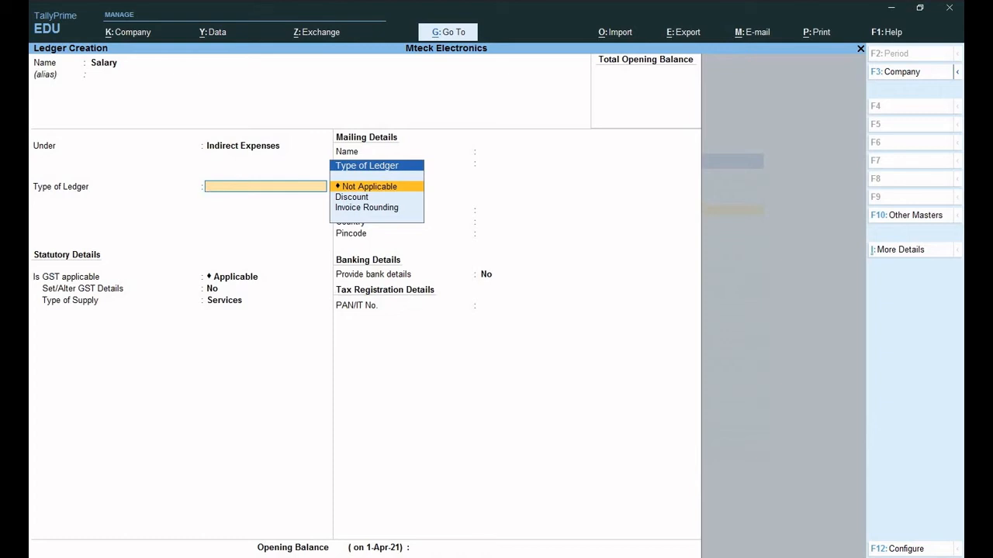
Keep the Salary ledger's type Not Applicable, GST Applicable and supply type Services, save it without an opening balance, and leave ledger creation.
key(Return)
key(Return)
key(Return)
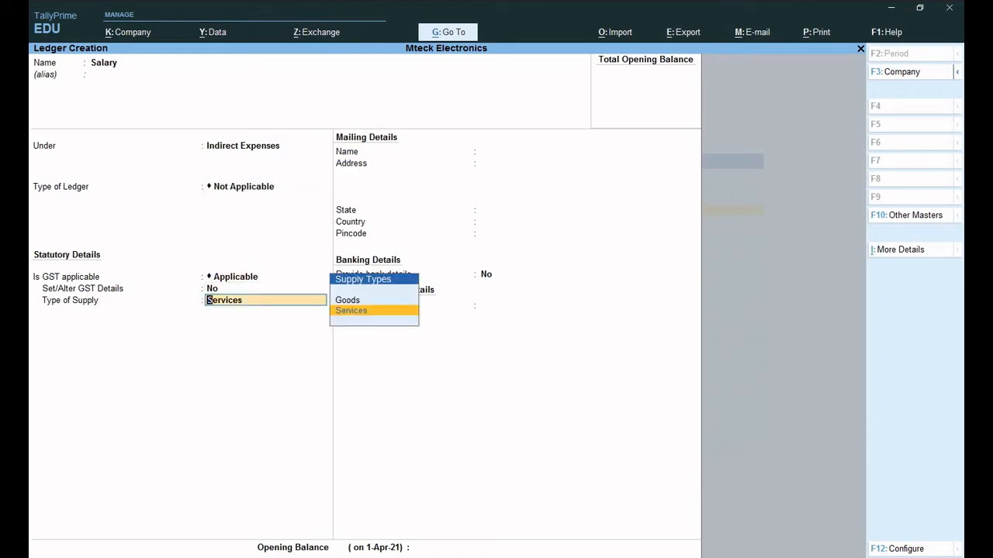
key(Return)
key(Return)
key(Return)
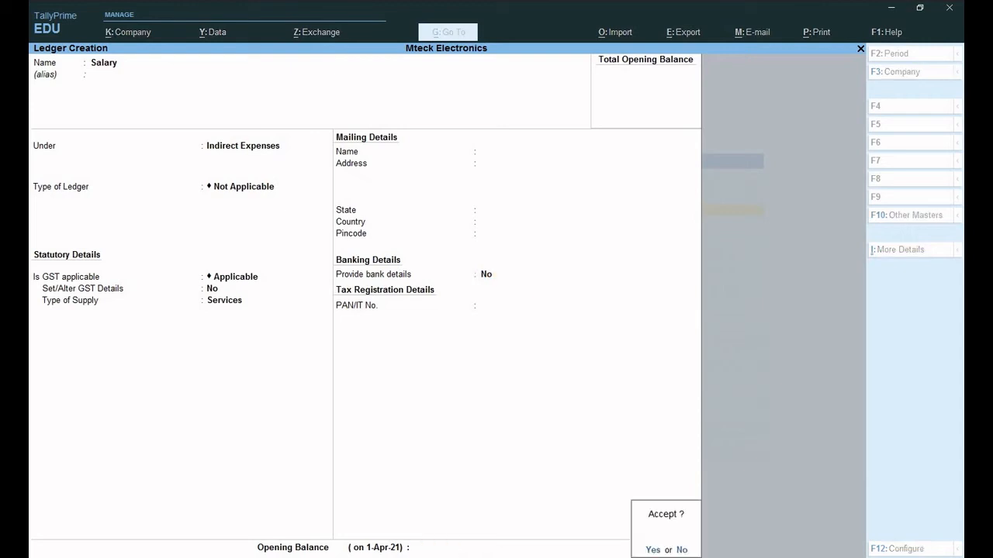
key(Return)
key(Escape)
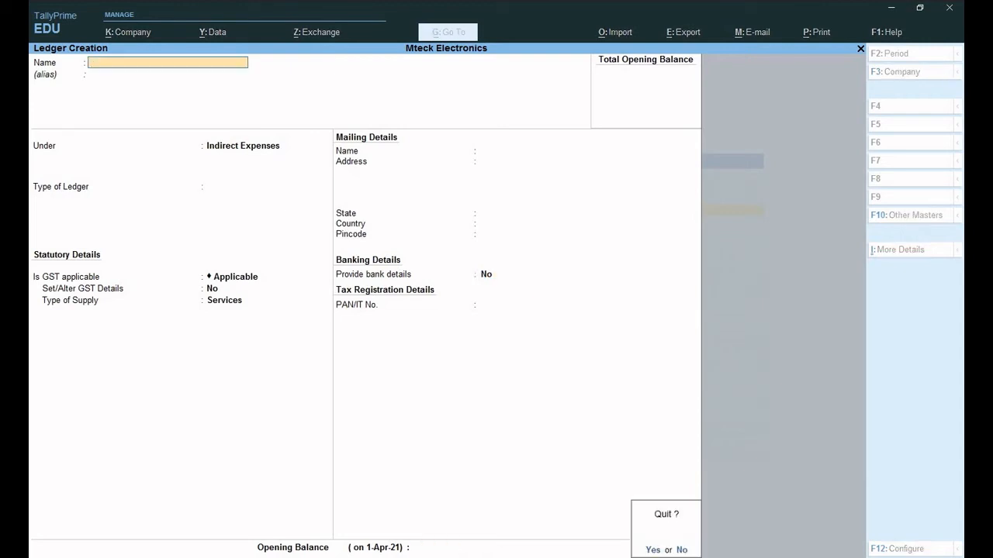
key(Return)
key(Escape)
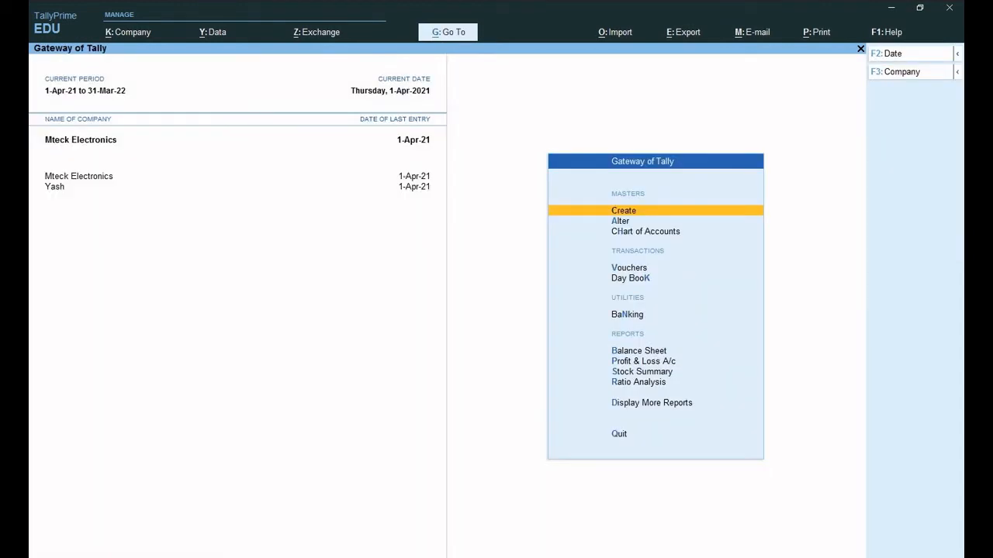
Start a payment voucher with Cash as the paying account.
key(v)
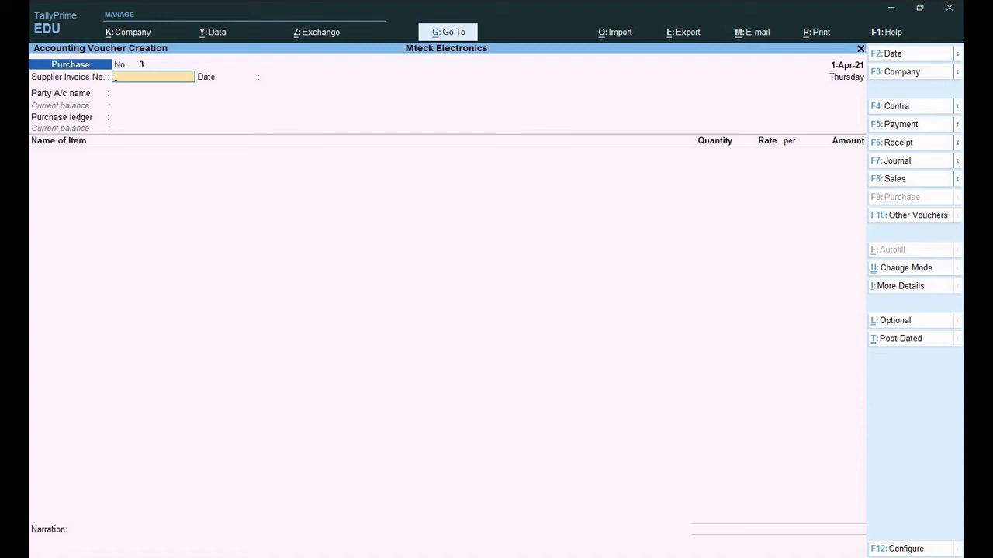
key(F5)
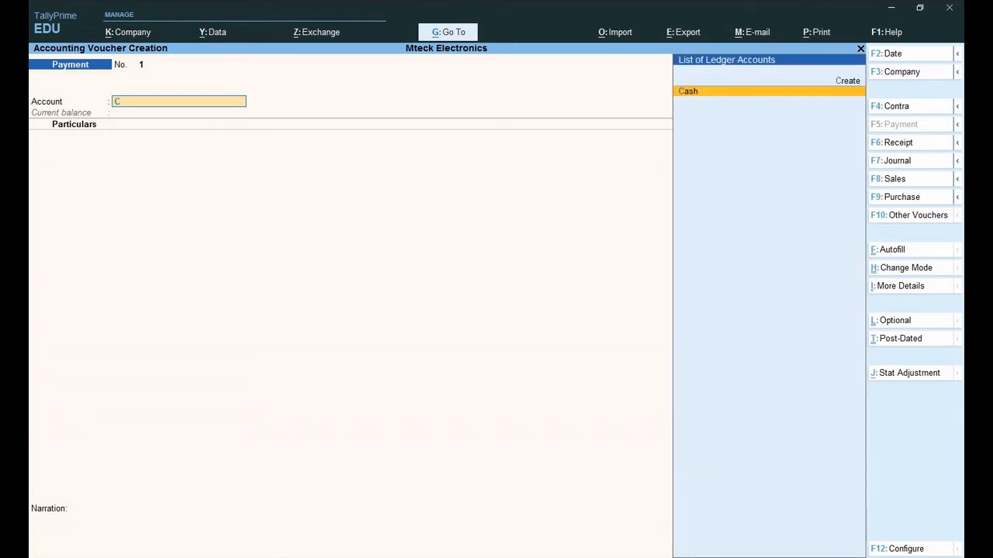
text(Cash)
key(Return)
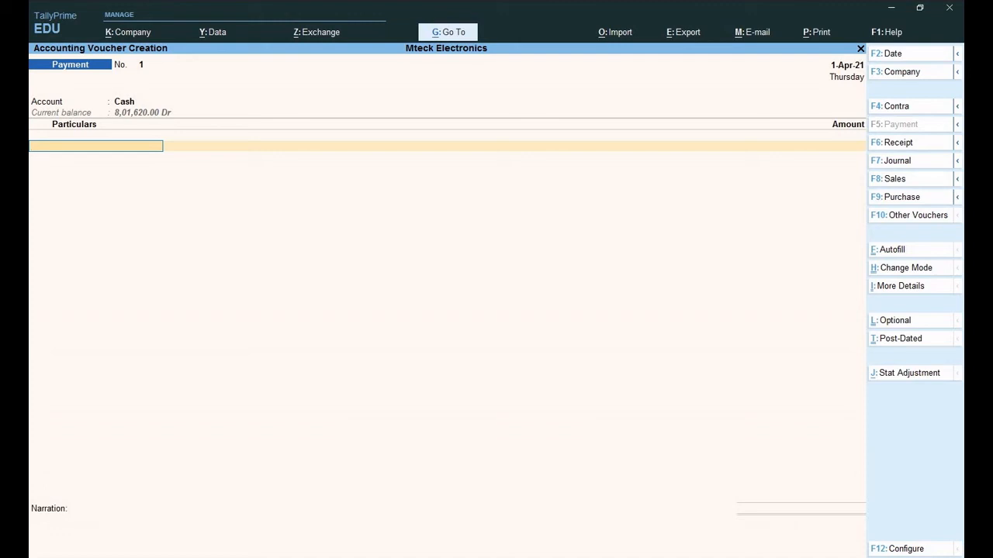
Enter Salary with an amount of 3000, save the payment voucher without a narration, and leave voucher entry.
text(Sa)
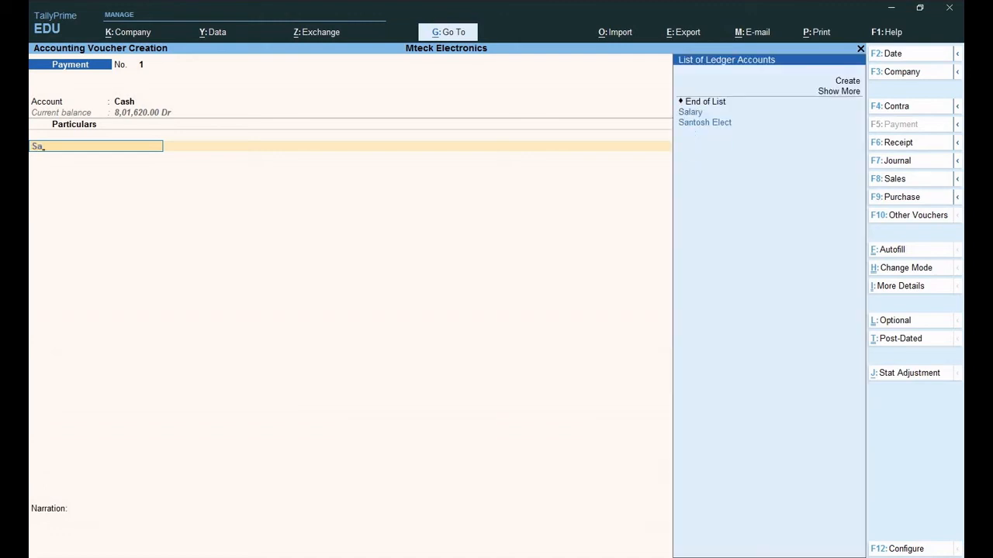
key(Return)
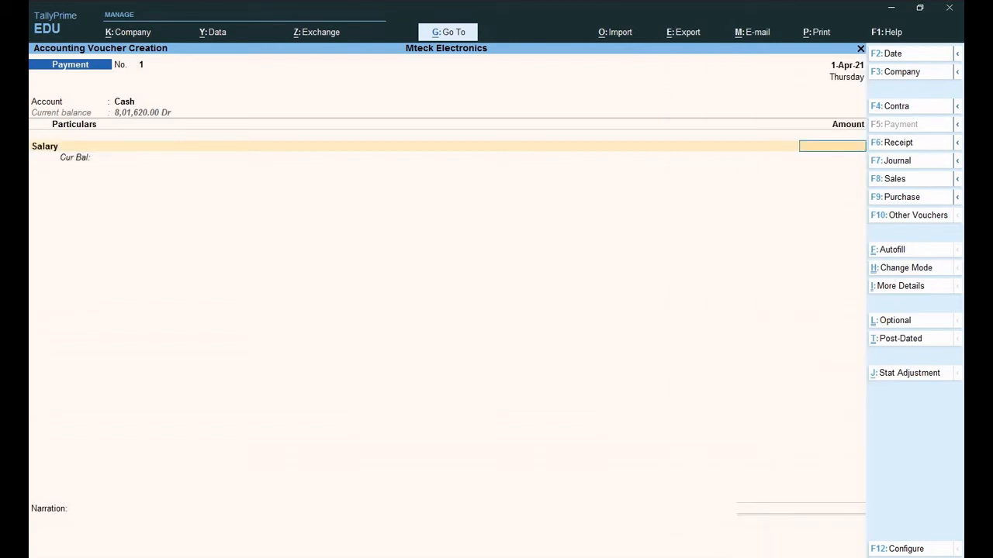
text(3000)
key(Return)
key(Return)
key(Return)
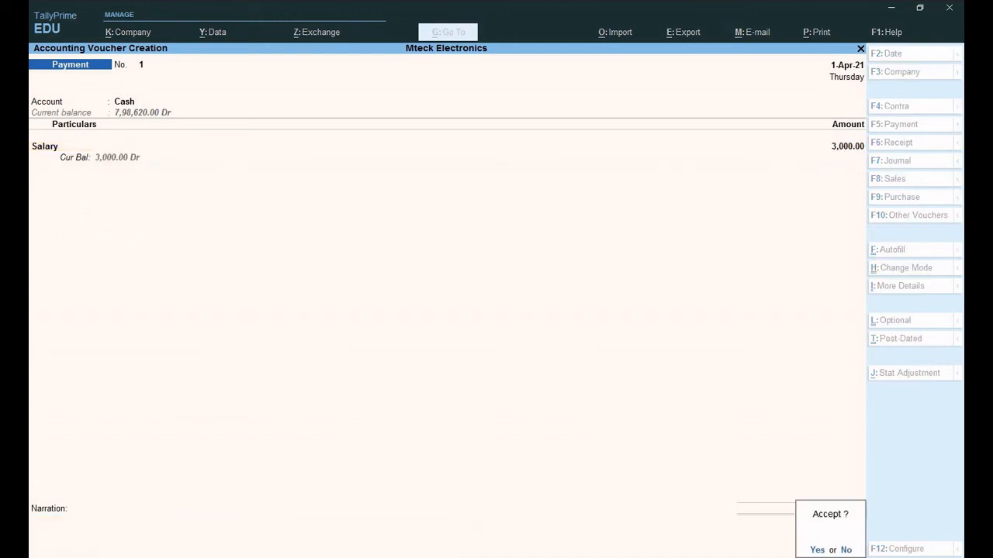
key(Return)
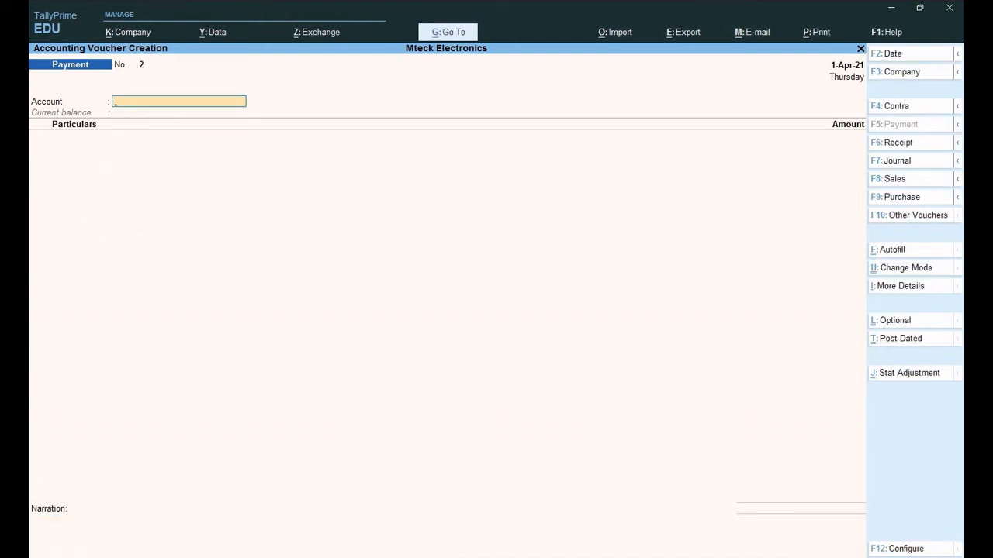
key(Escape)
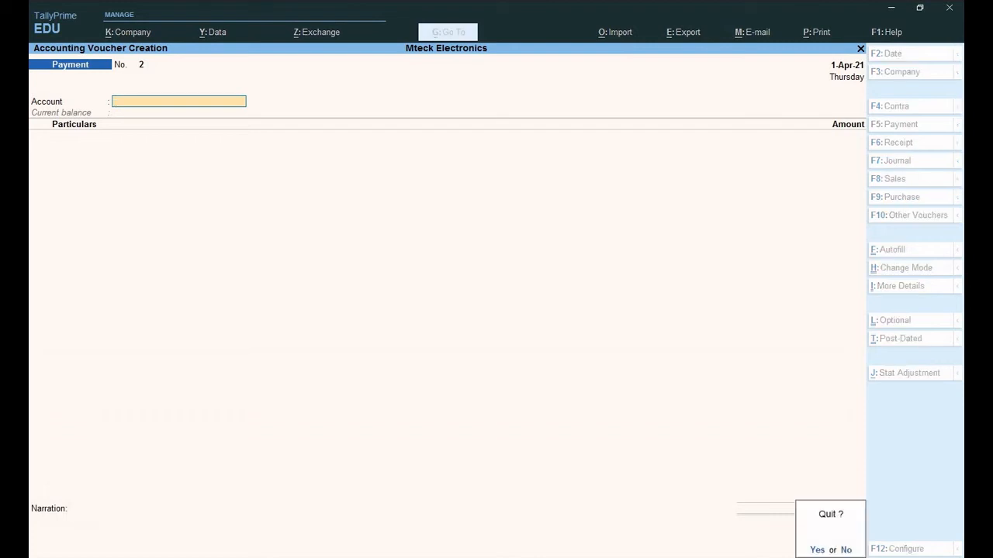
key(y)
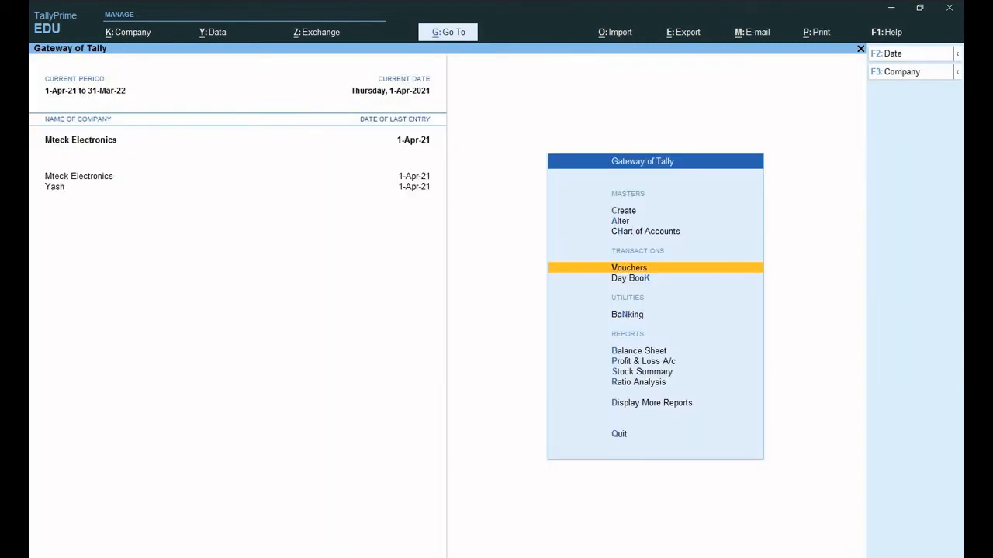
Start another new ledger and name it Office Expense, leaving the alias blank.
key(Up)
key(Up)
key(Up)
key(Up)
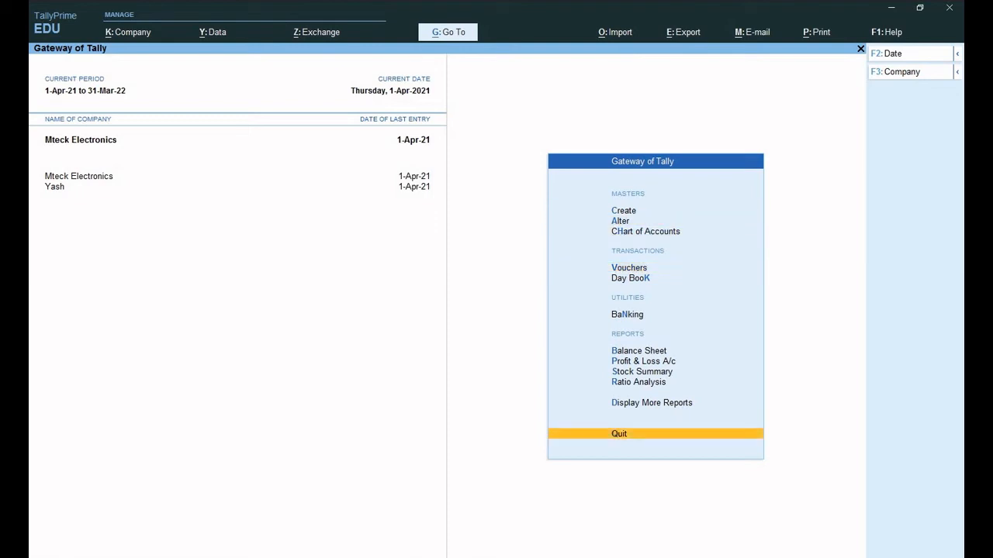
key(Down)
key(Return)
key(Down)
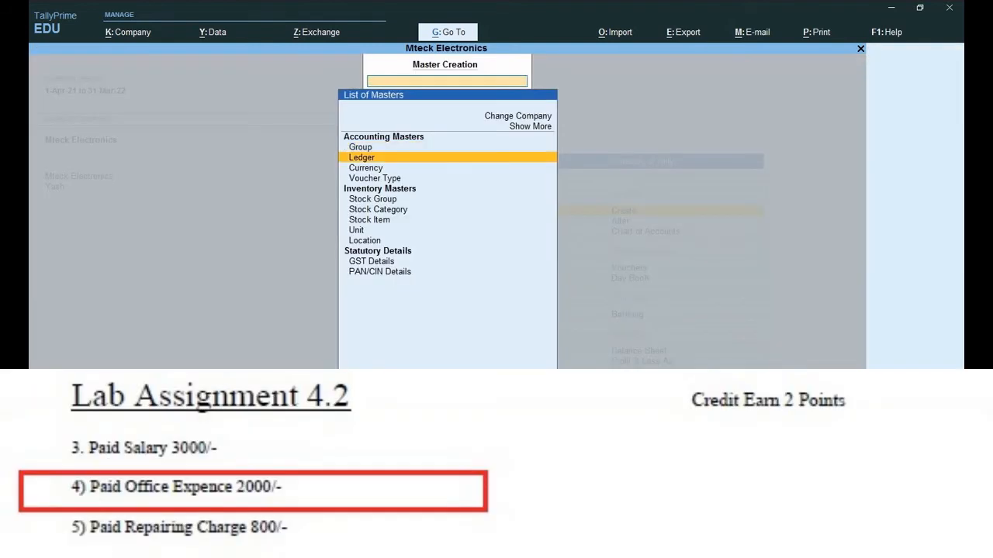
key(Return)
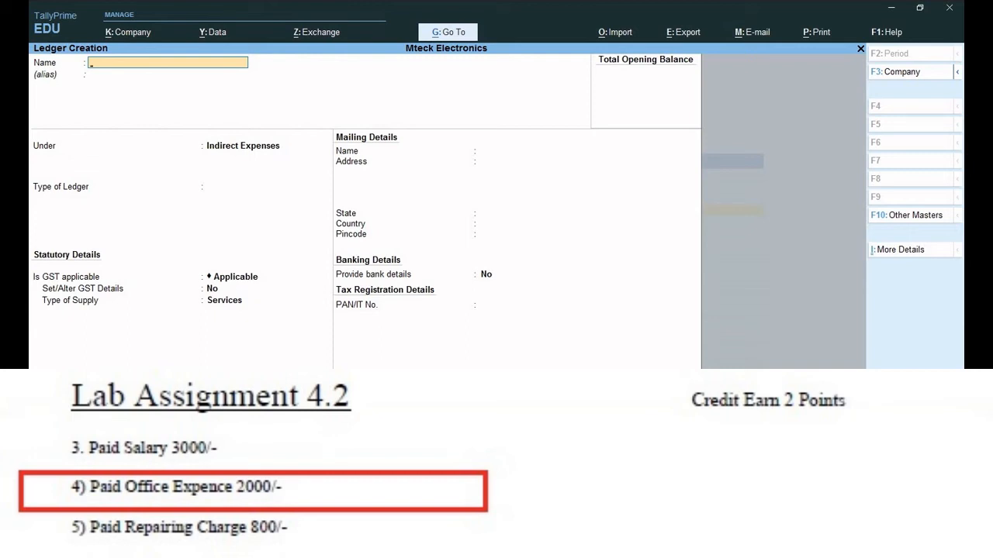
text(Office Expenses)
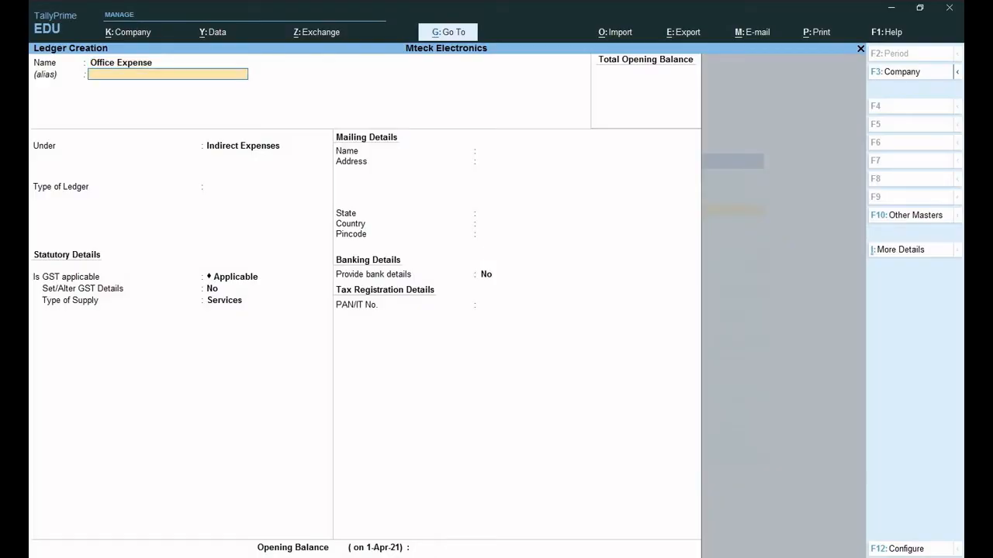
key(Return)
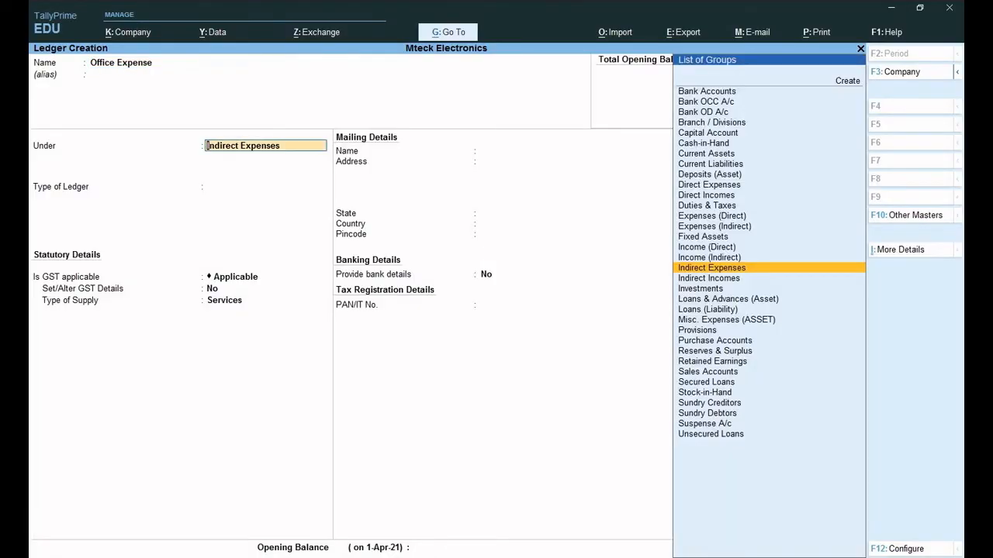
Keep Office Expense under Indirect Expenses with type Not Applicable, GST Applicable and supply type Services, save it, and leave ledger creation.
key(Return)
key(Return)
key(Return)
key(Return)
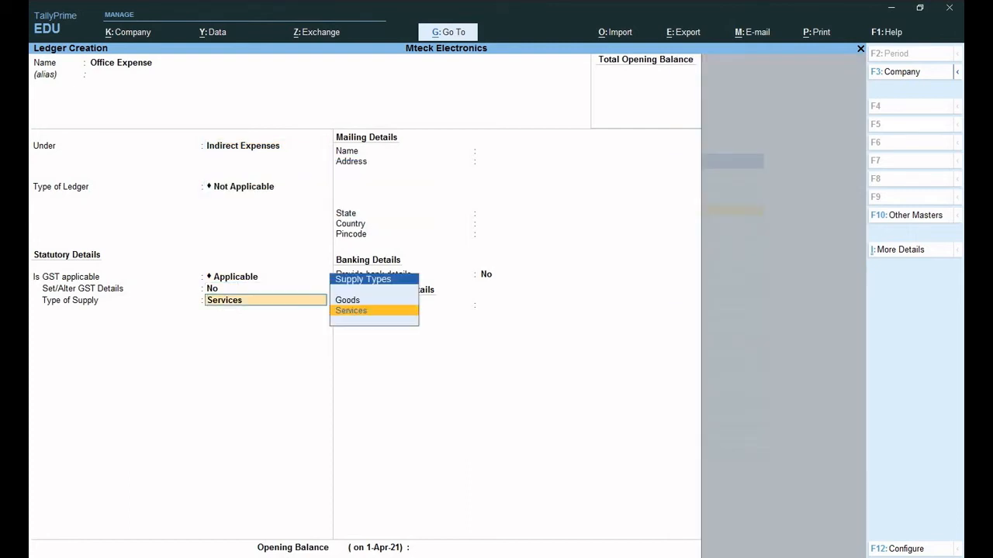
key(Return)
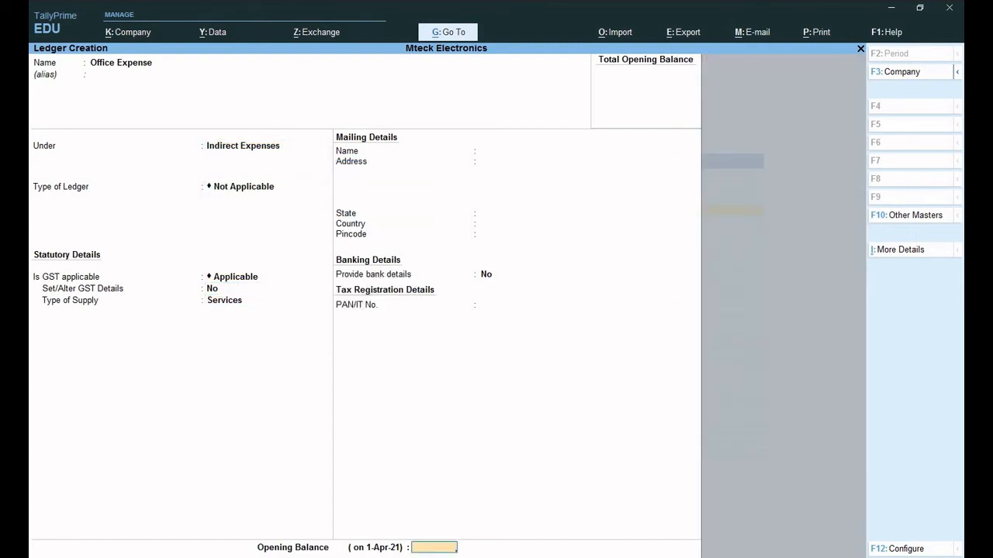
key(Return)
key(Return)
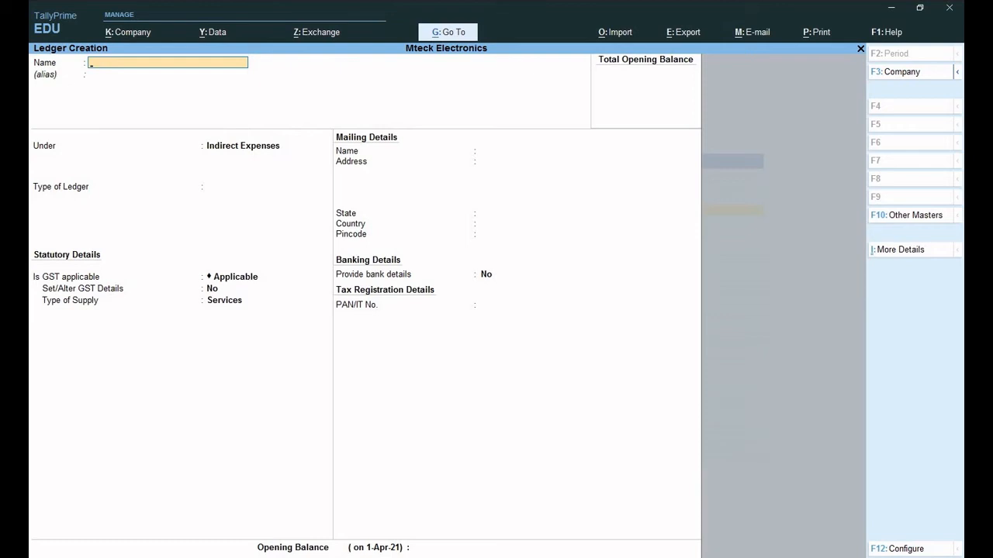
key(Escape)
key(Escape)
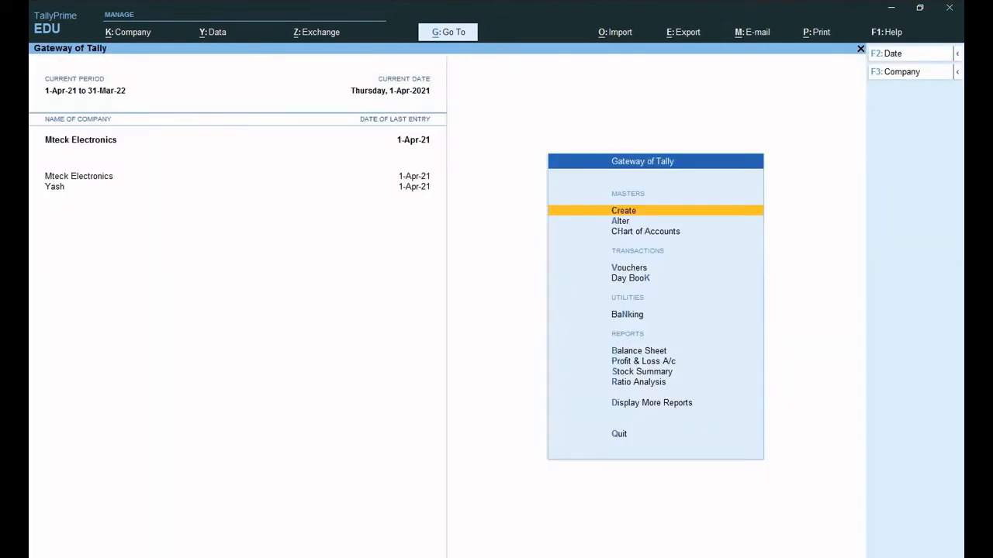
Start the next payment voucher with Cash as the paying account for the office expense.
key(v)
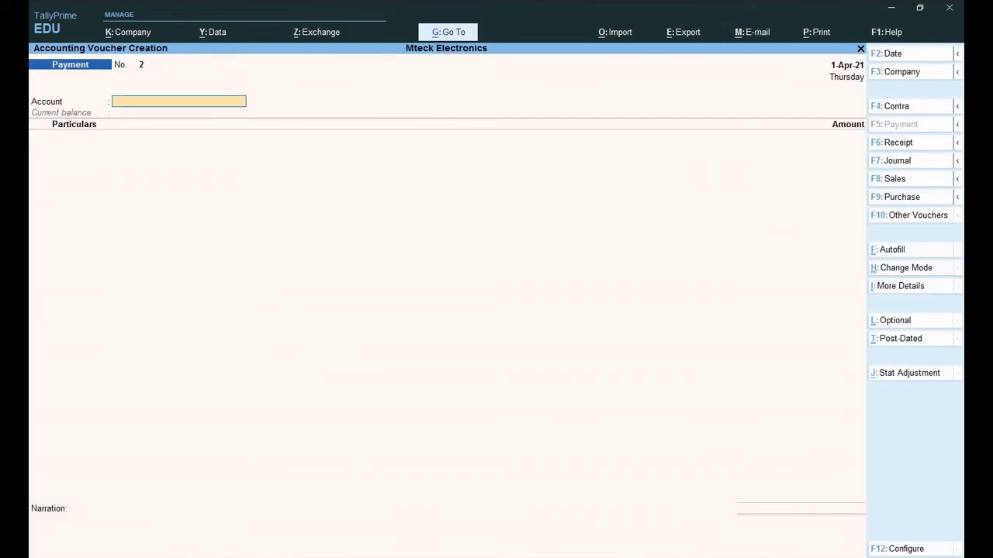
text(Ca)
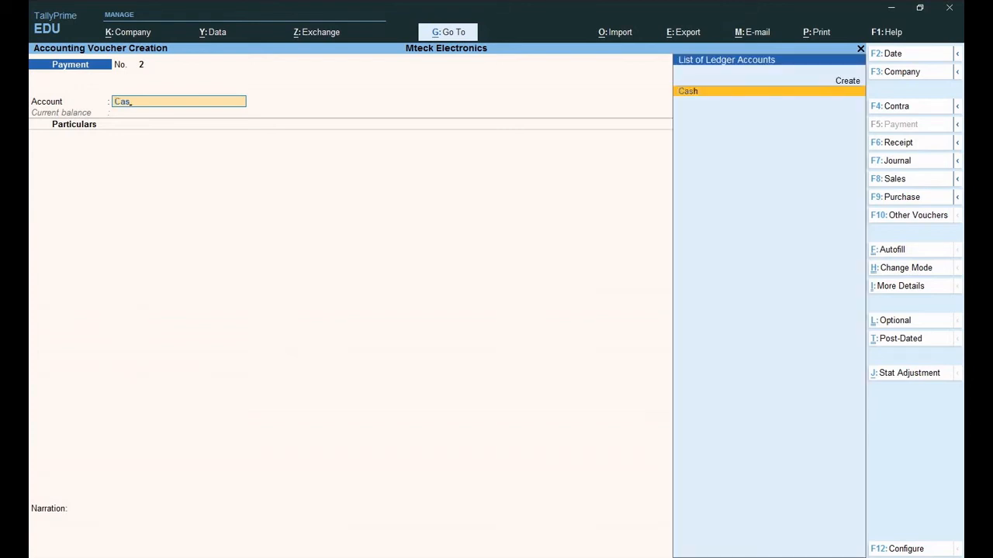
text(s)
key(Return)
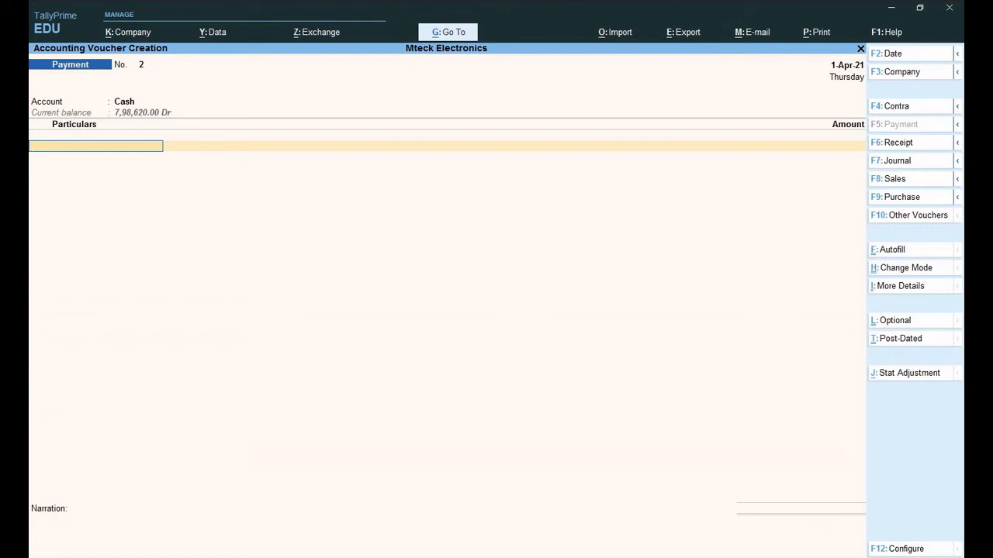
Enter Office Expense with an amount of 2000, save the payment voucher without a narration, and leave voucher entry.
text(o)
key(Return)
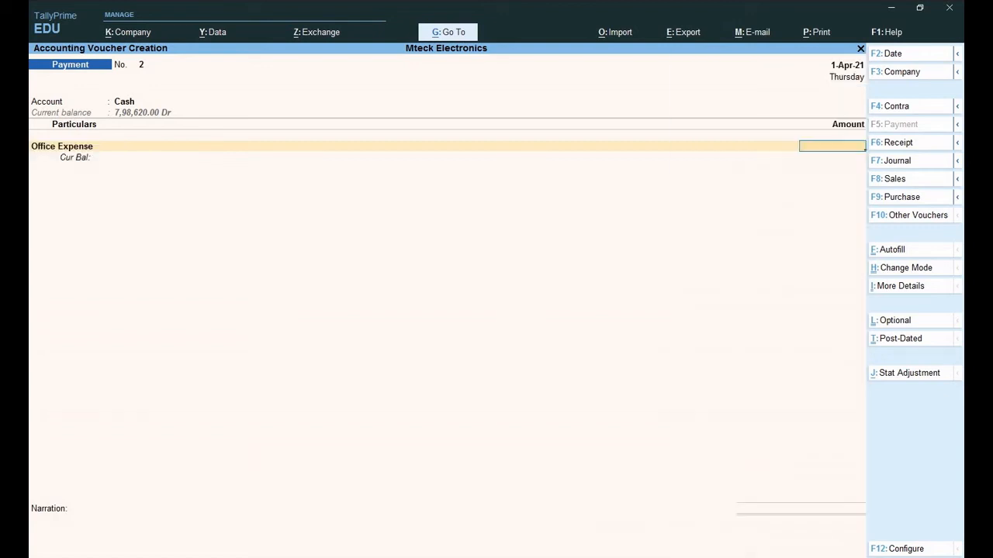
text(2000)
key(Return)
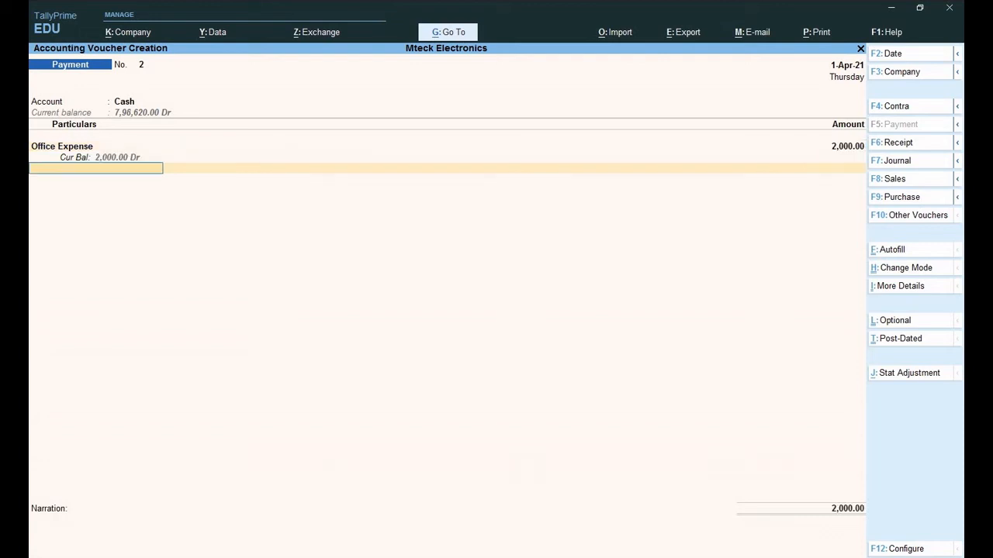
key(Return)
key(Return)
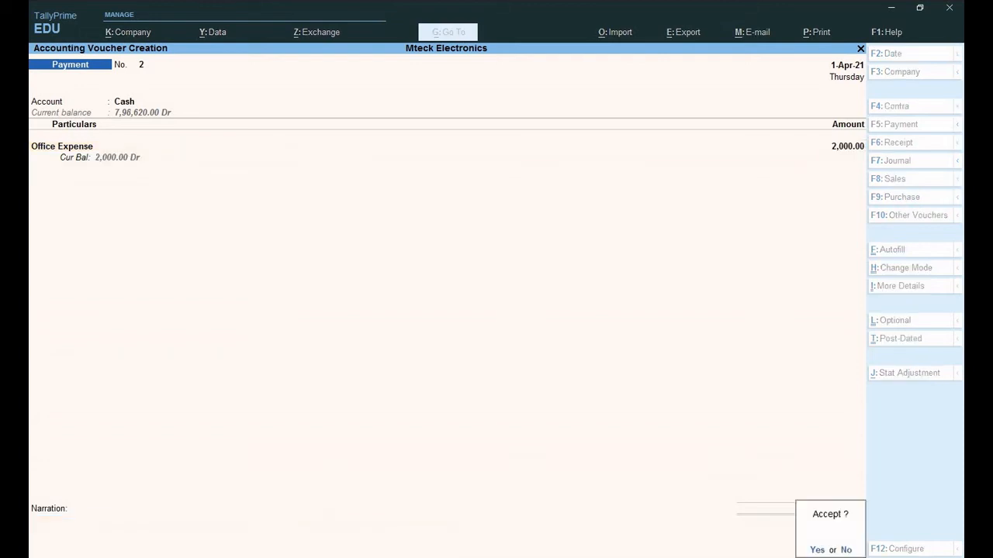
key(Return)
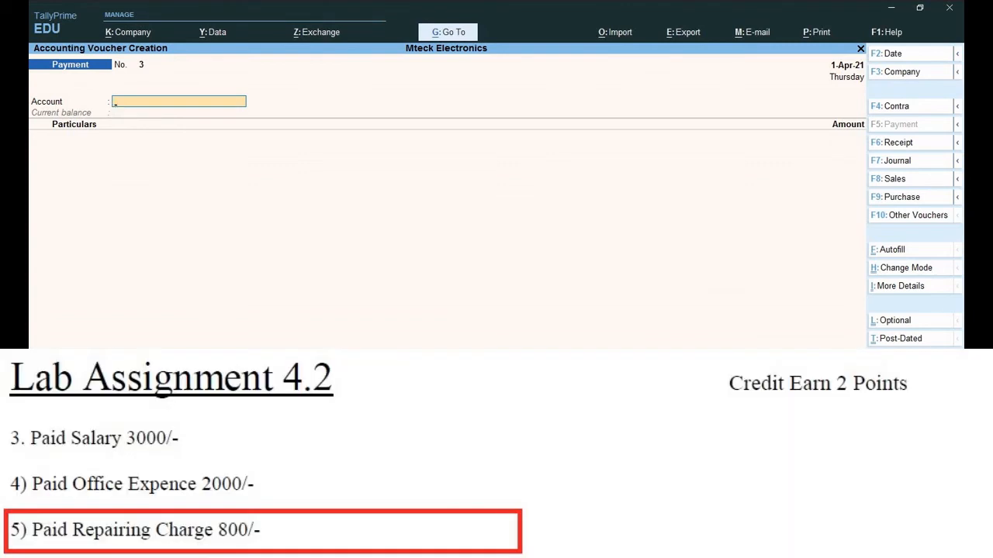
key(Escape)
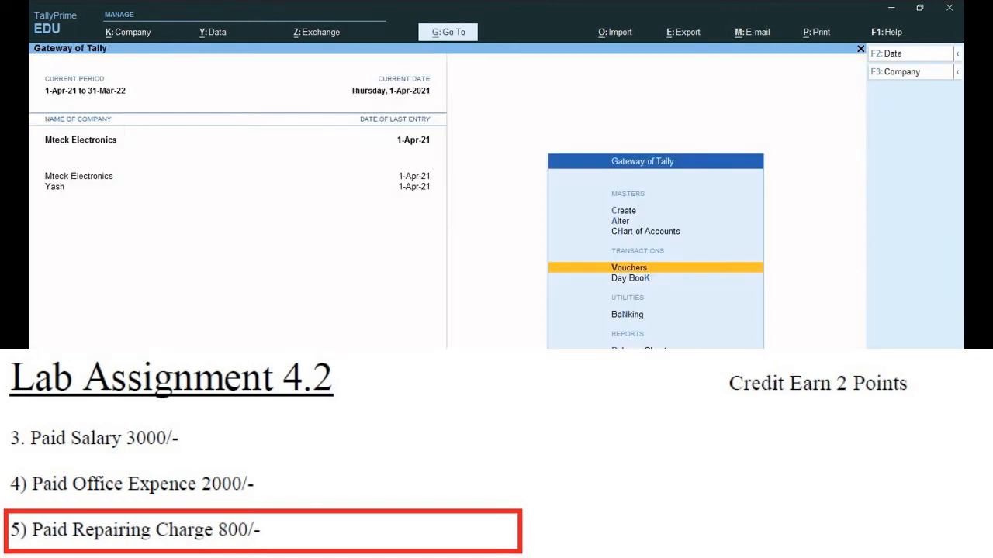
Start a new ledger and name it Repairinng Charges, leaving the alias blank.
key(Up)
key(Up)
key(Up)
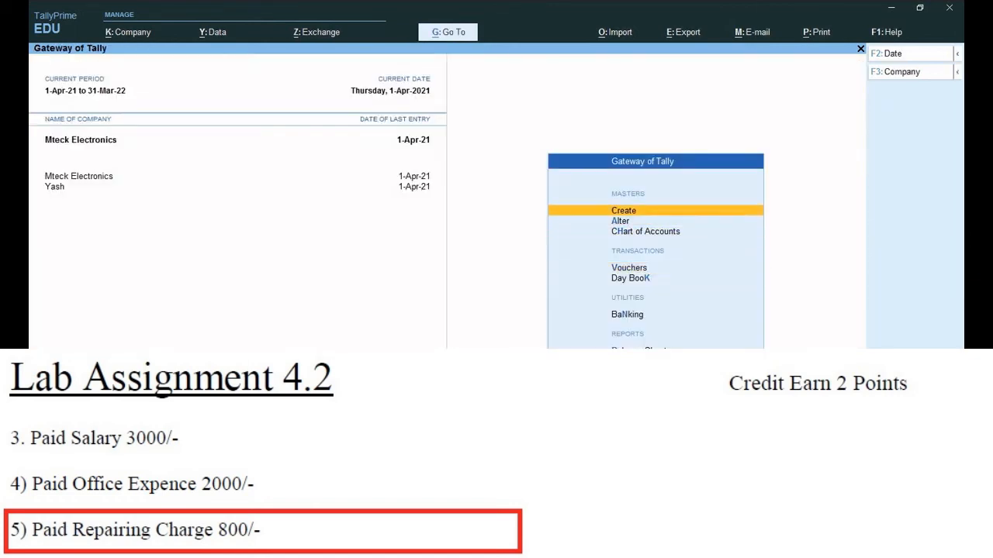
key(Return)
key(Down)
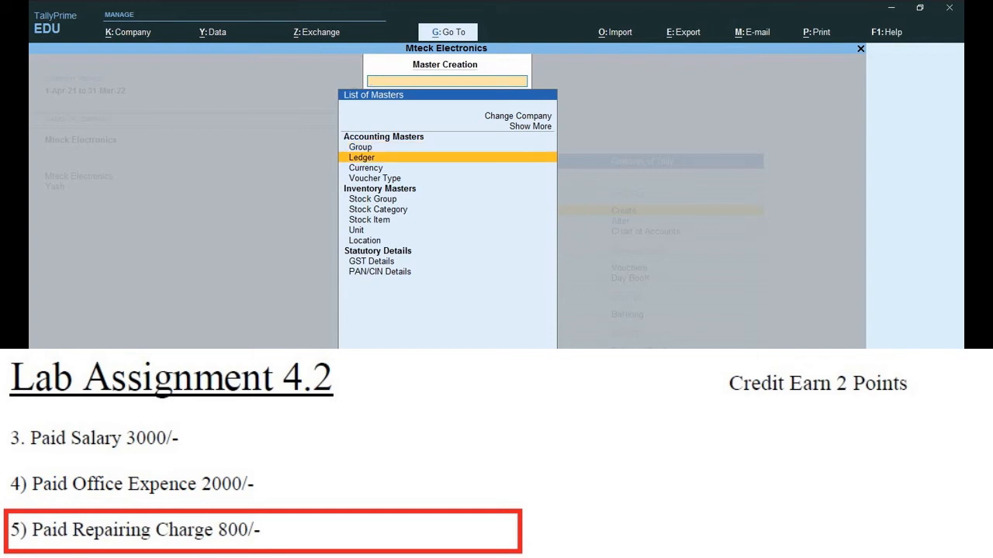
key(Return)
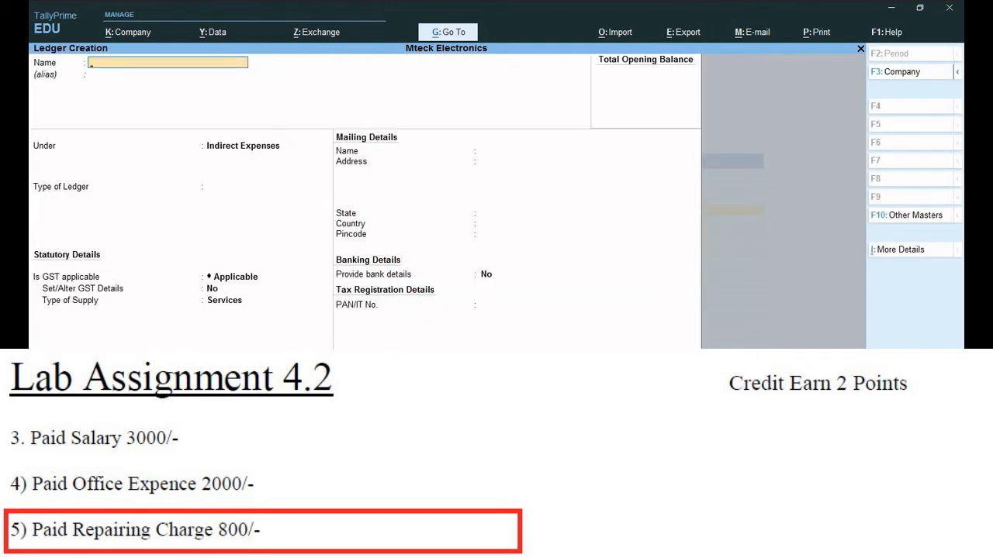
text(Repa)
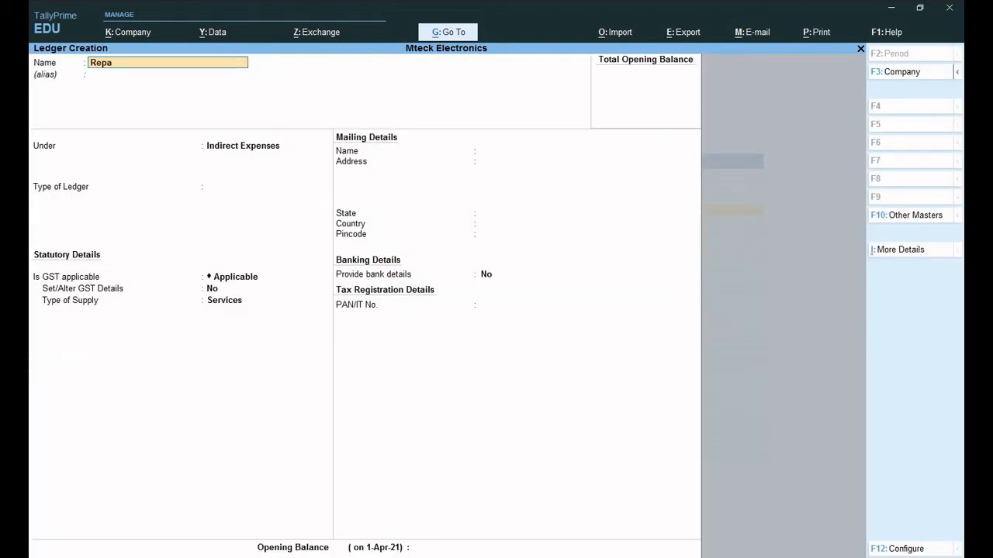
text(irinng Charges)
key(Return)
key(Return)
Keep Repairinng Charges under Indirect Expenses with type Not Applicable, GST Applicable and supply type Services, save it, and leave ledger creation.
key(Return)
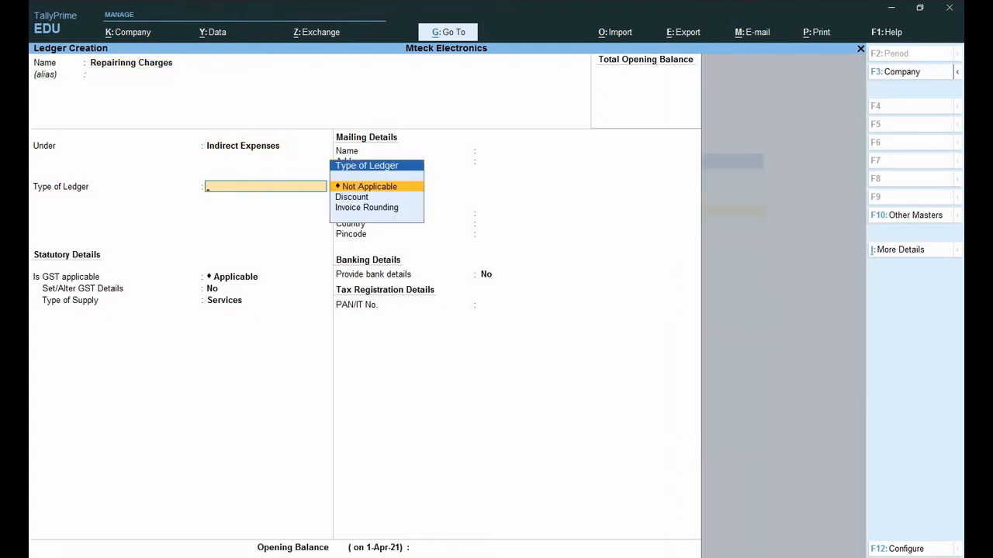
key(Return)
key(Return)
key(Return)
key(Return)
key(Return)
key(Return)
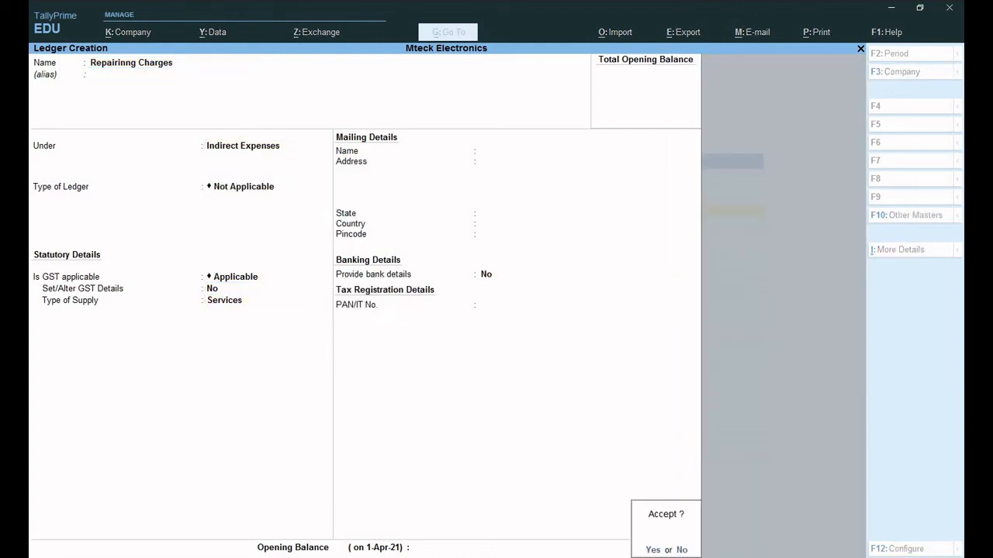
key(Return)
key(Escape)
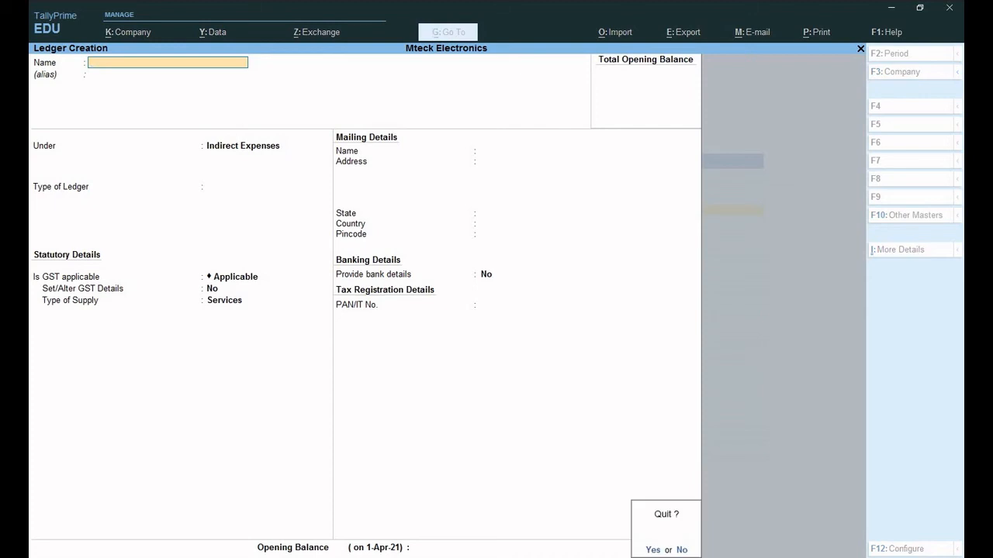
key(Return)
key(Escape)
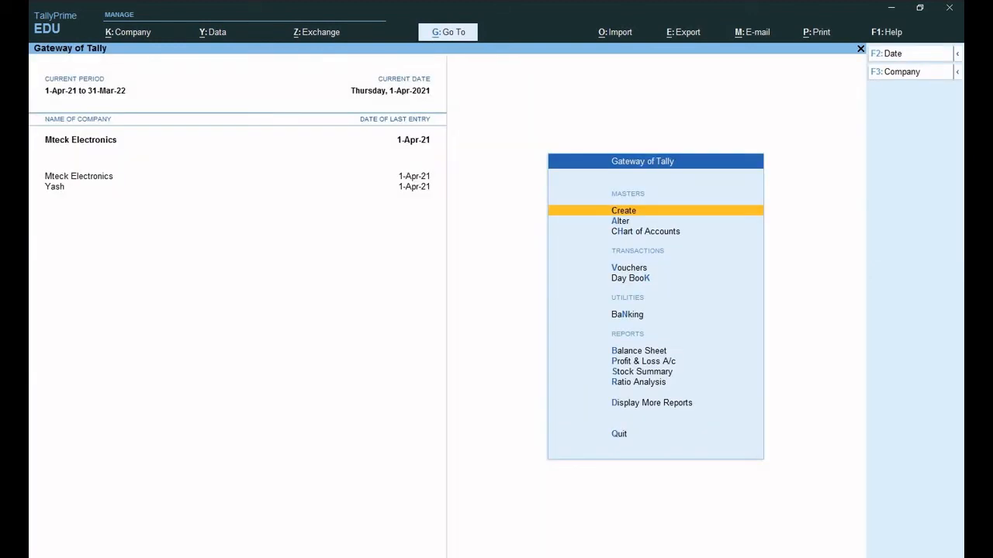
Start a payment voucher with Cash as the paying account for the repairing charge.
key(v)
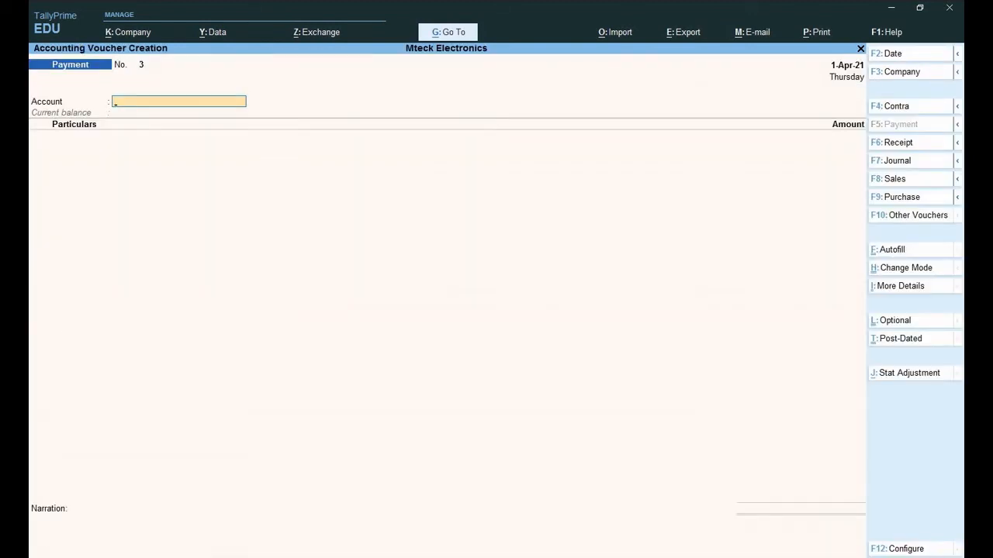
text(C)
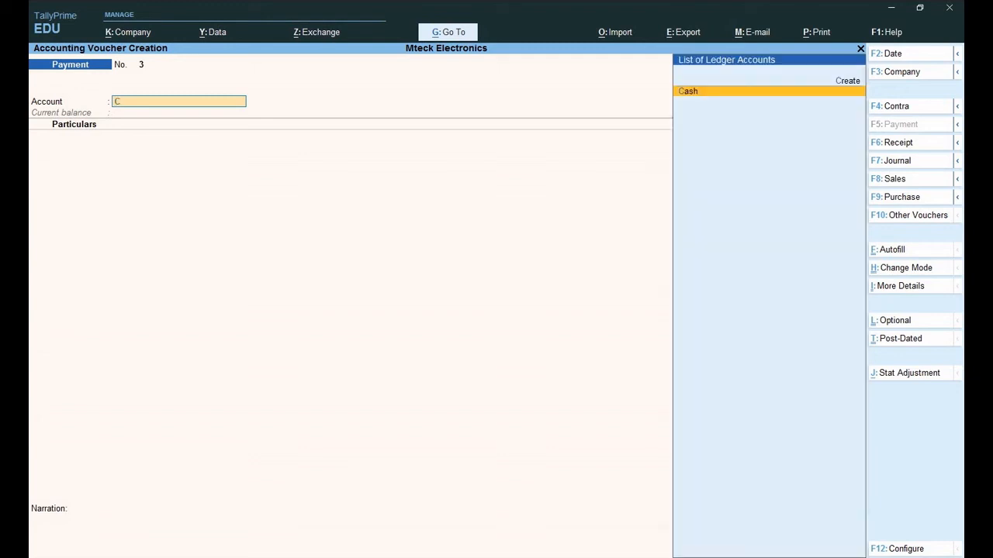
text(a)
key(Return)
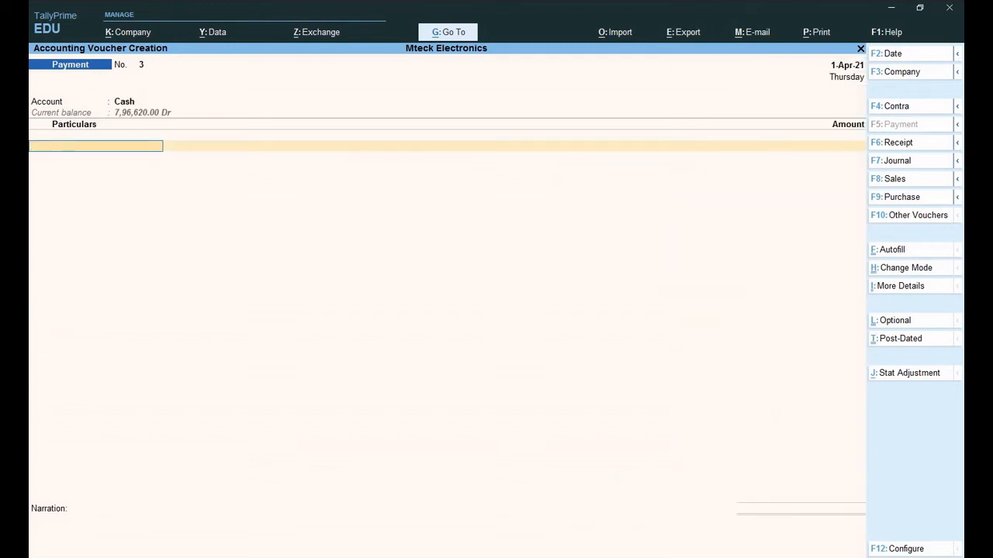
Enter Repairinng Charges with an amount of 800, save the payment voucher without a narration, and leave voucher entry.
text(R)
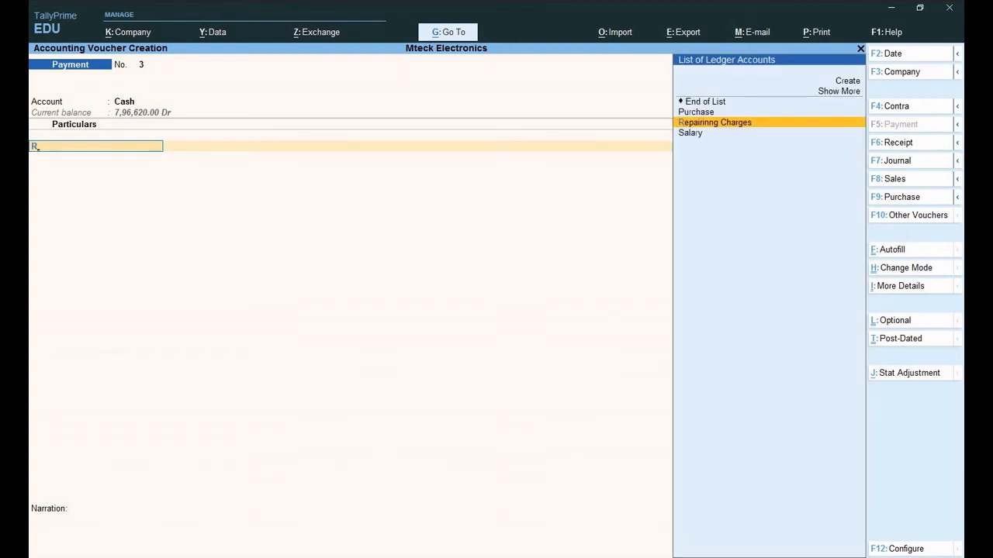
key(Return)
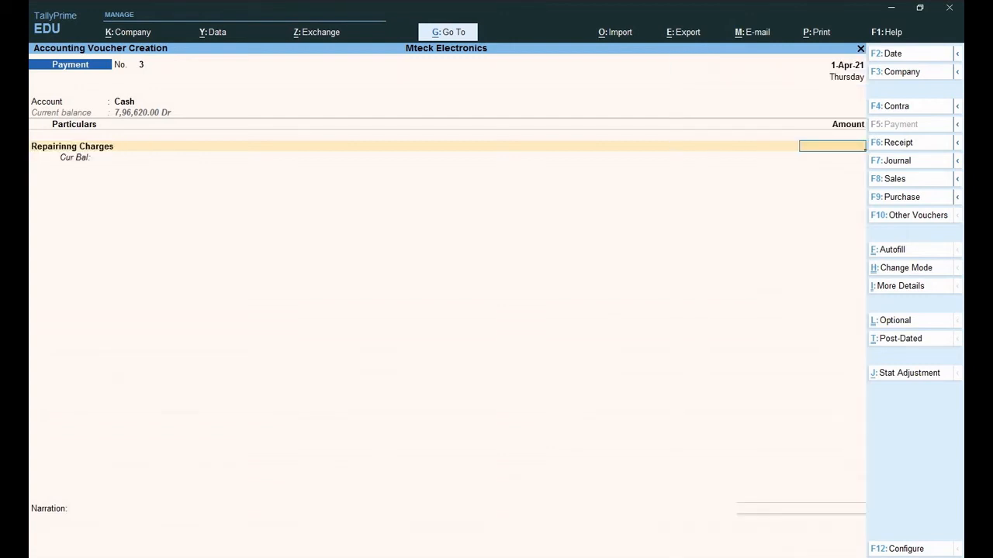
text(800)
key(Return)
key(Return)
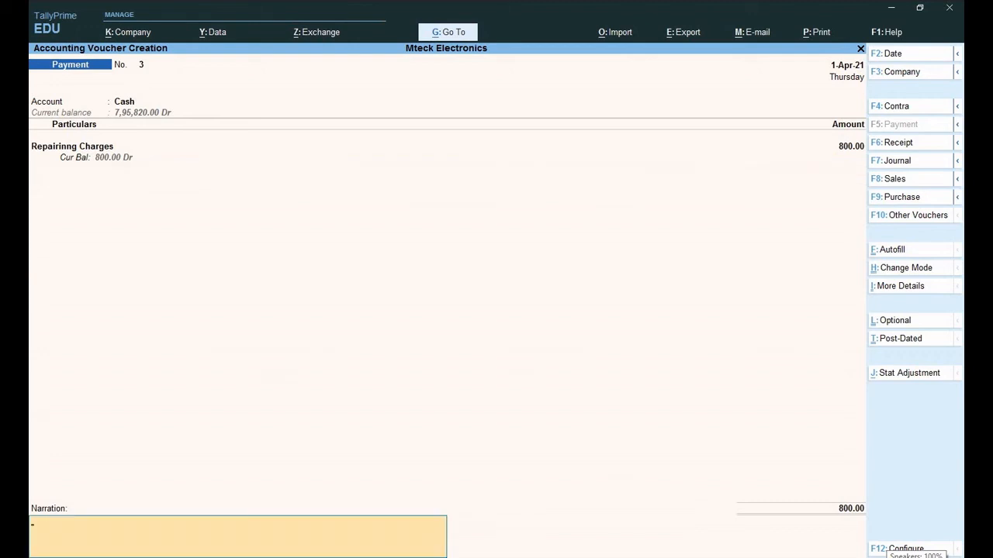
key(Return)
key(Return)
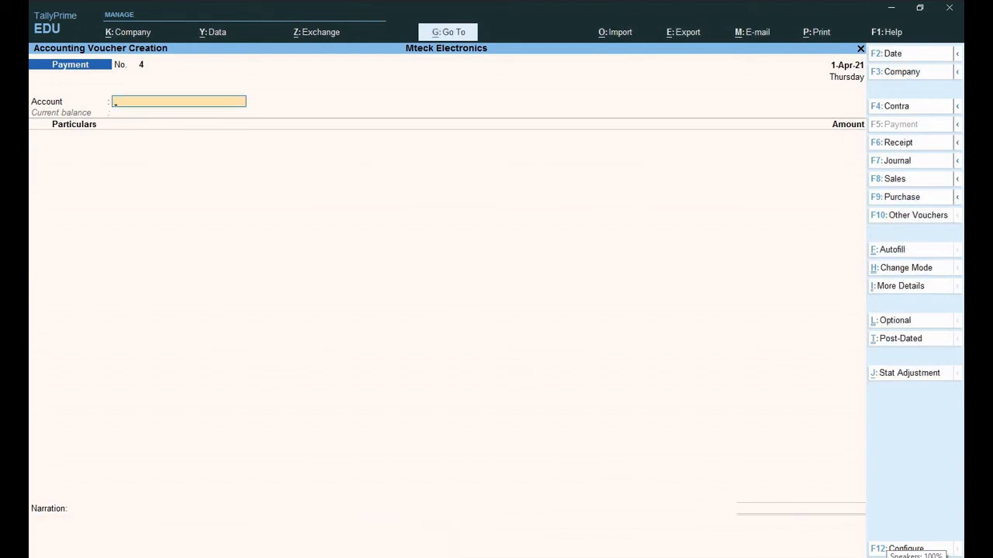
key(Escape)
key(Return)
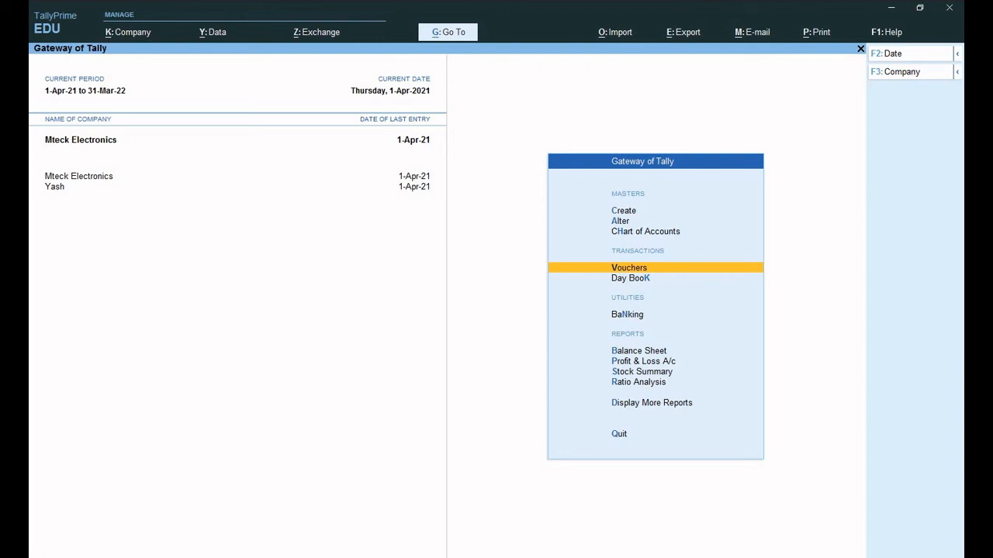
Start a new ledger and name it Sales, leaving the alias blank.
key(Up)
key(Up)
key(Up)
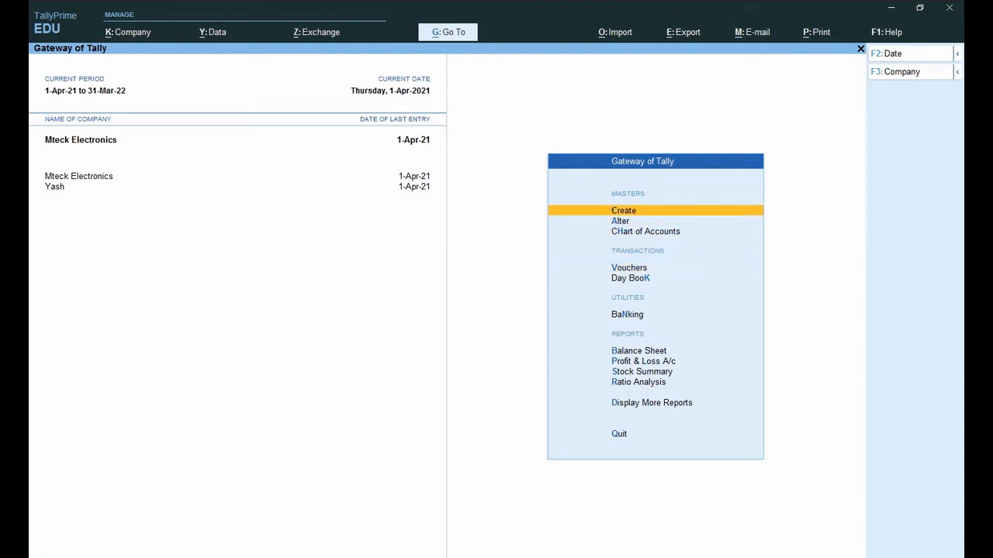
key(Return)
key(Down)
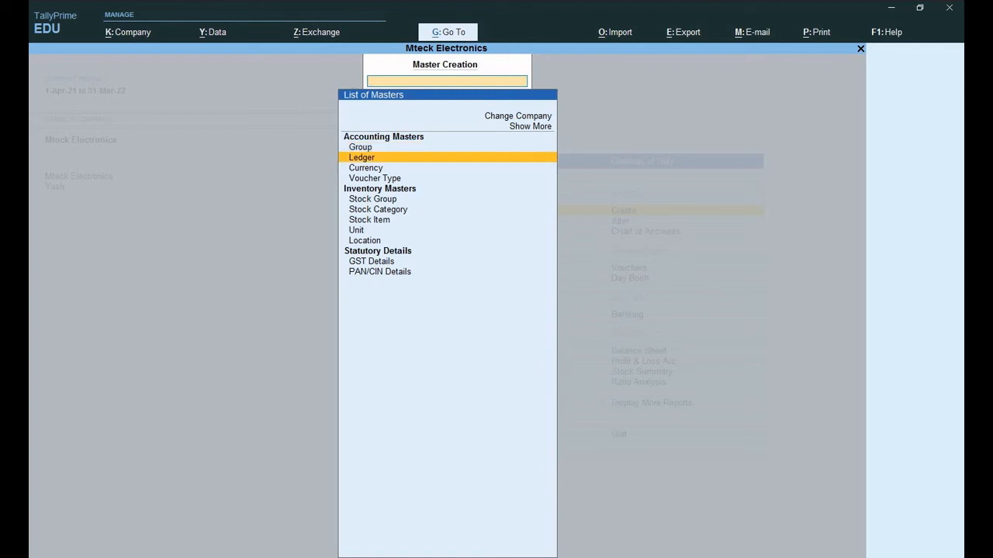
key(Return)
text(Sal)
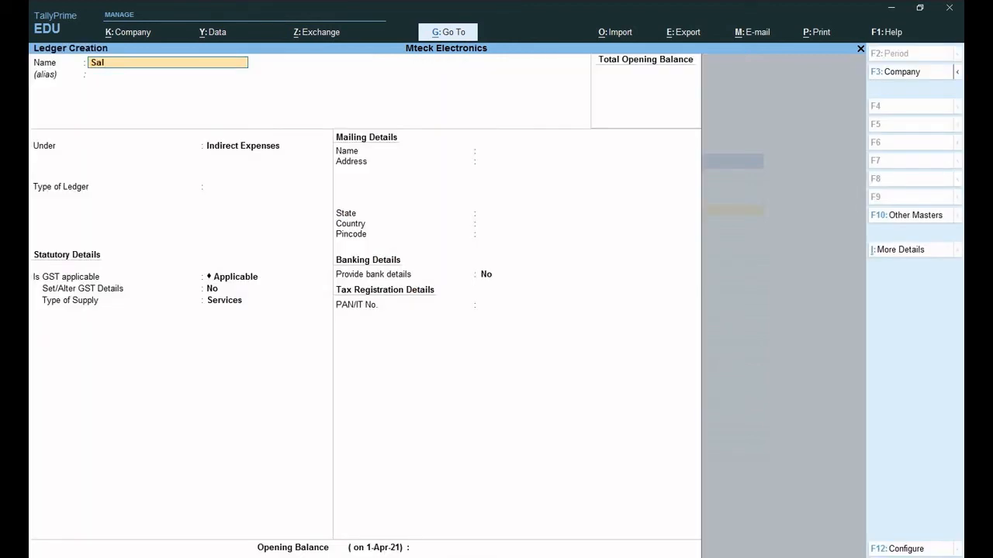
text(e)
key(Return)
key(Return)
Place the Sales ledger under Sales Accounts with ledger type Not Applicable and GST Applicable.
key(Return)
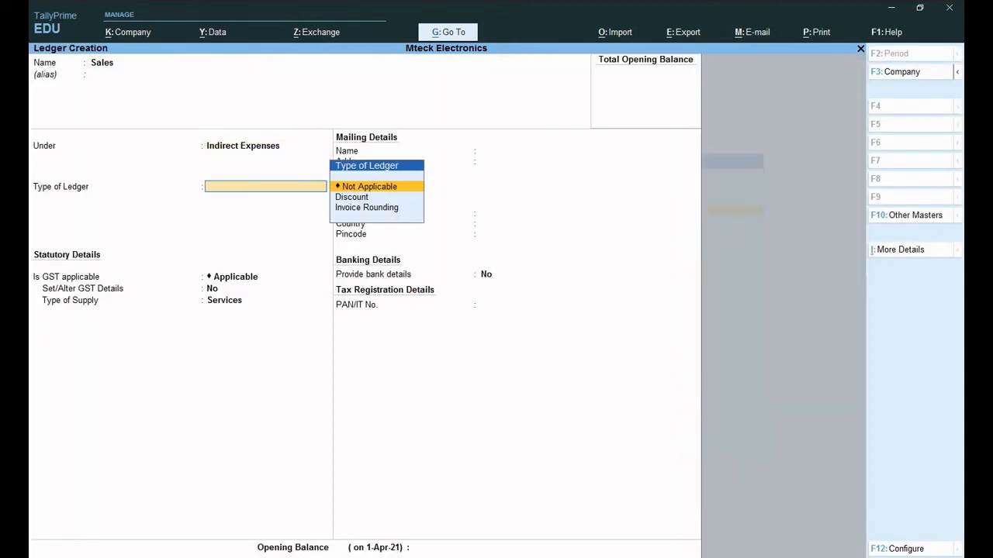
key(BackSpace)
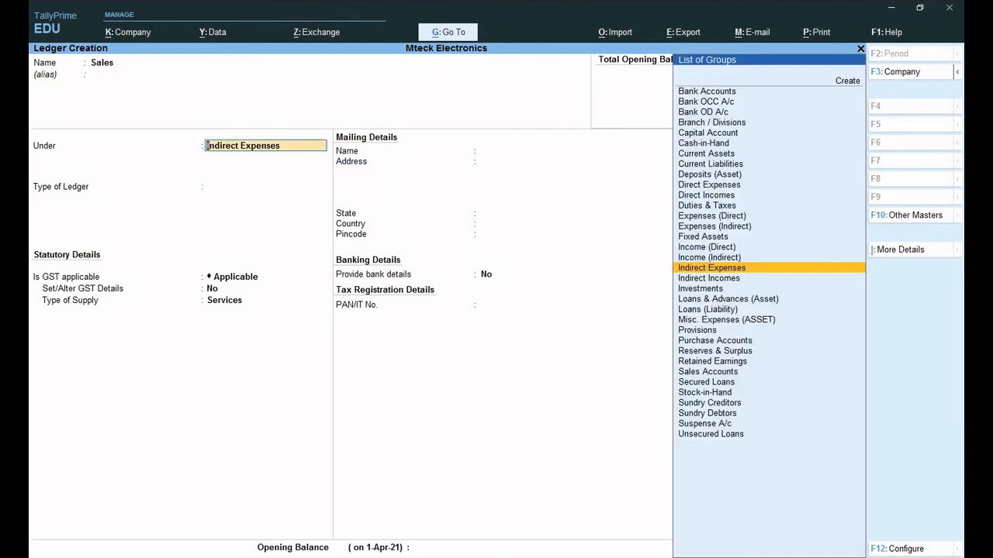
text(S)
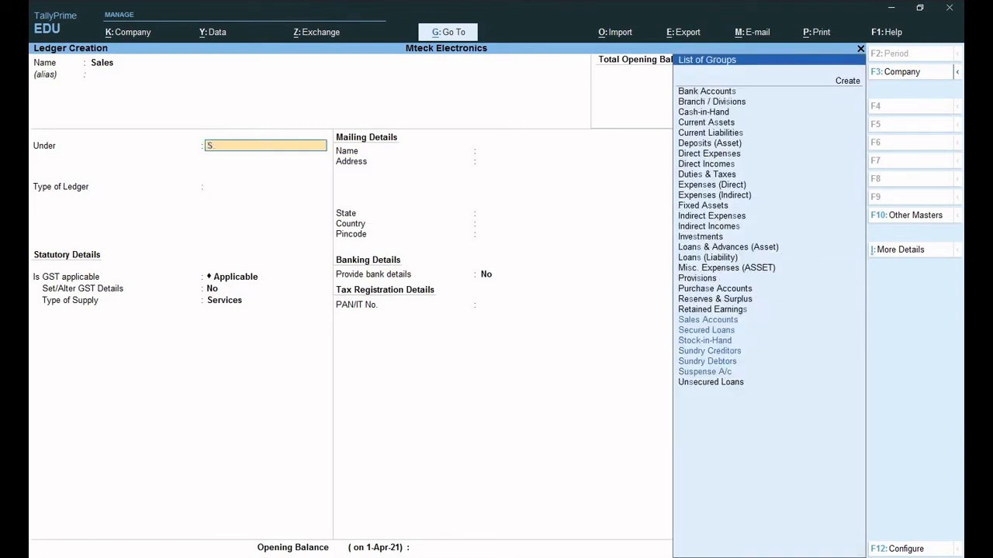
key(Down)
key(Up)
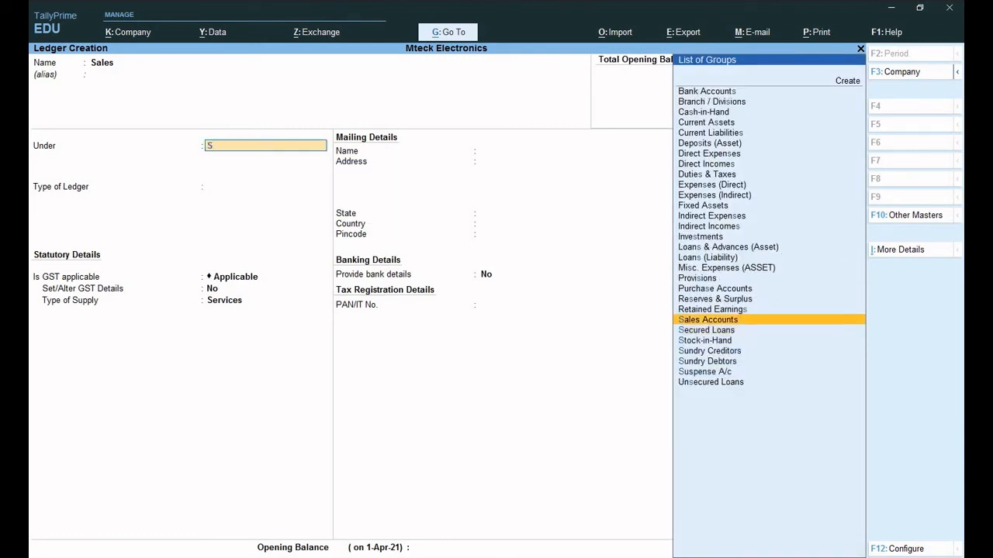
key(Return)
key(Return)
key(Return)
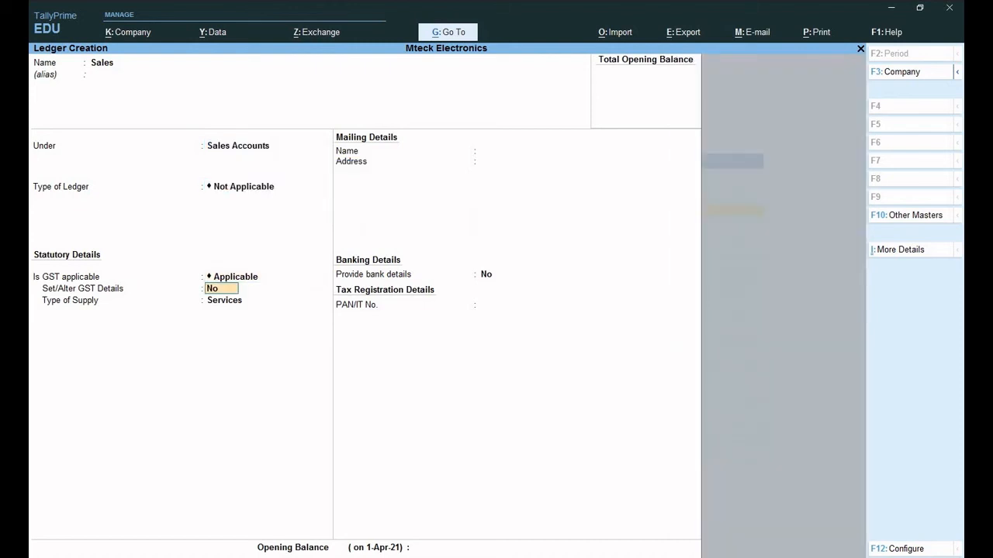
Set the Sales ledger's type of supply to Goods without GST or bank details, save it, and leave ledger creation.
key(Return)
key(Up)
key(Return)
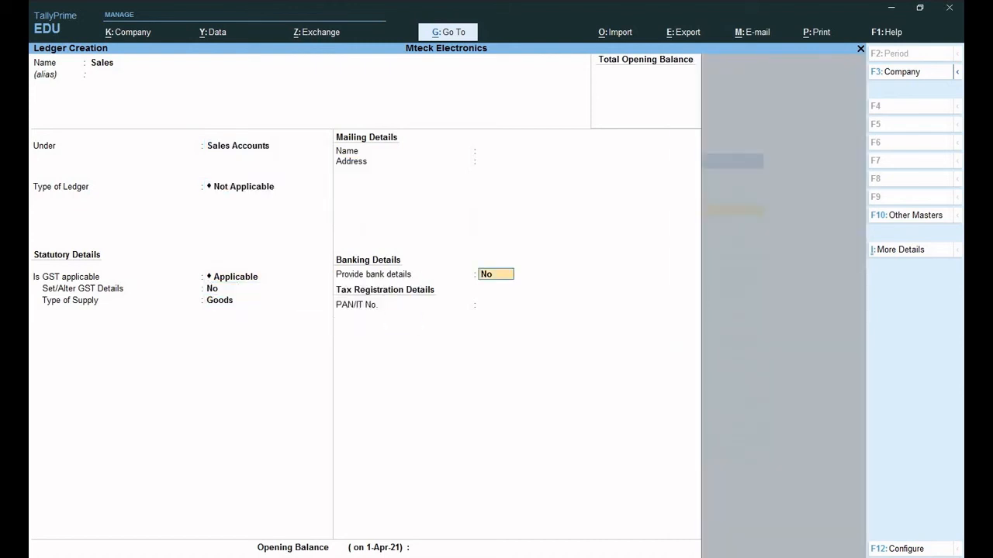
key(Return)
key(Return)
key(Return)
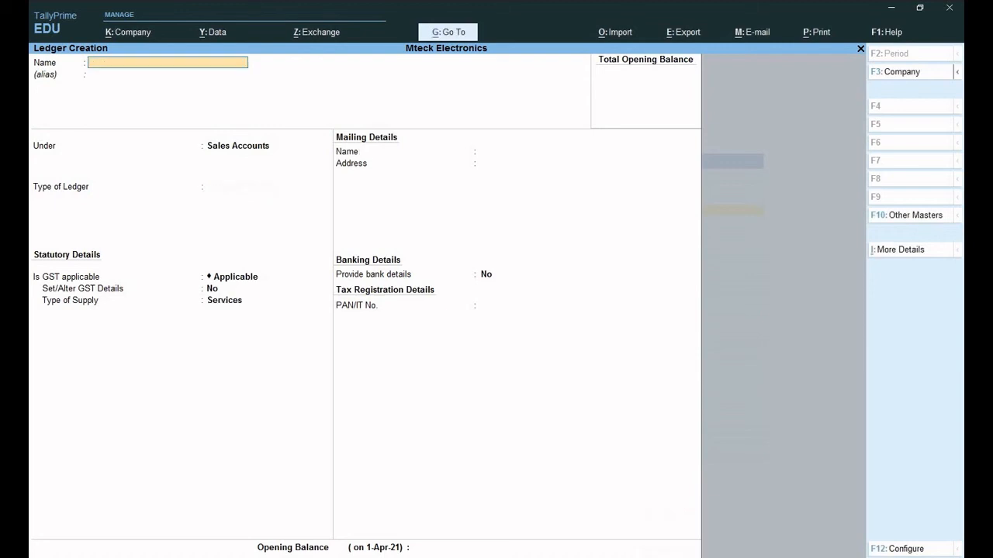
key(Escape)
key(Return)
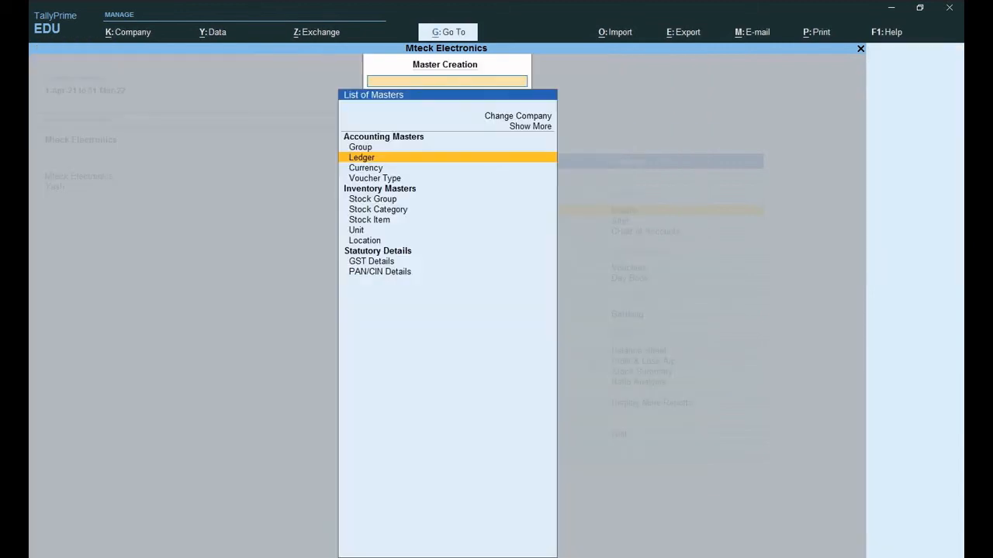
key(Escape)
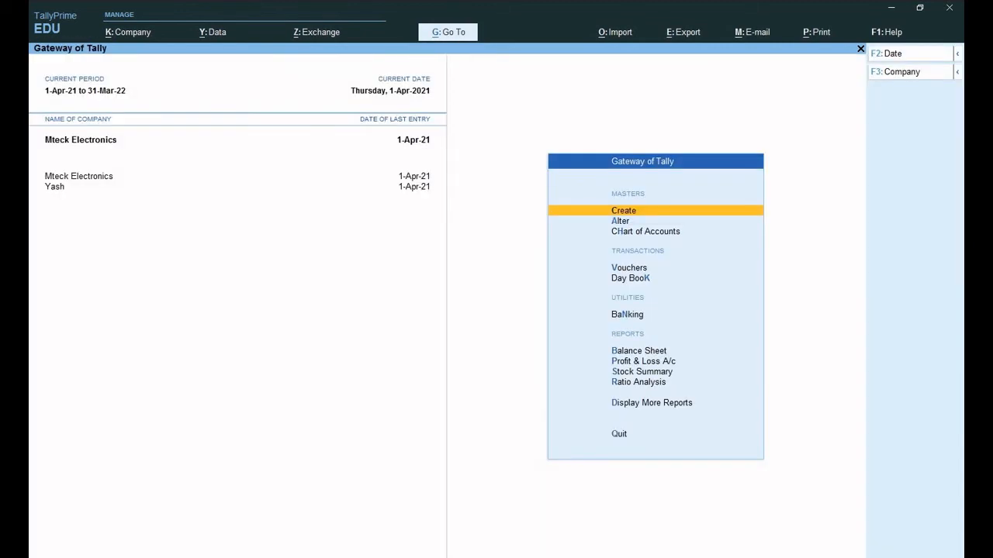
Start a new sales voucher with Cash as the party account, leaving the dispatch details blank.
key(v)
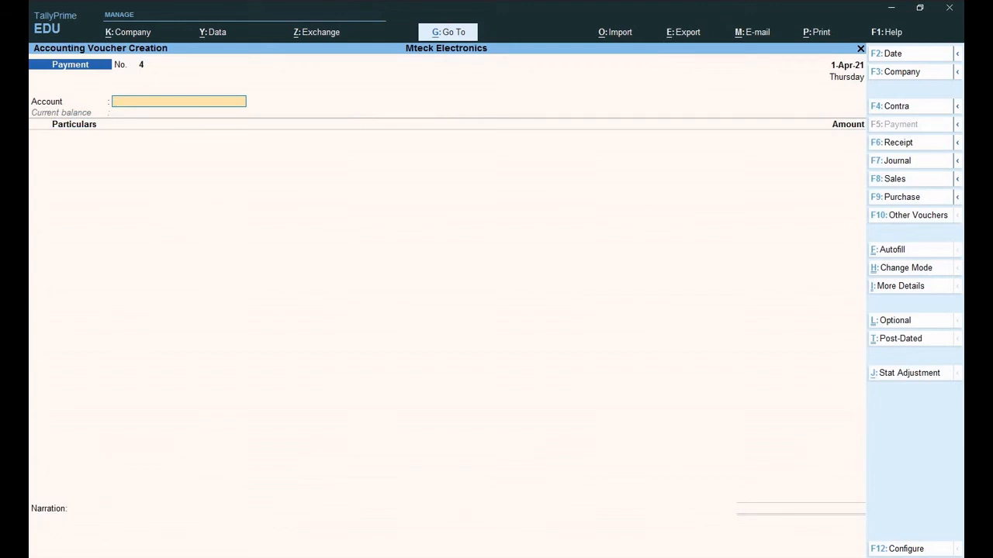
key(F8)
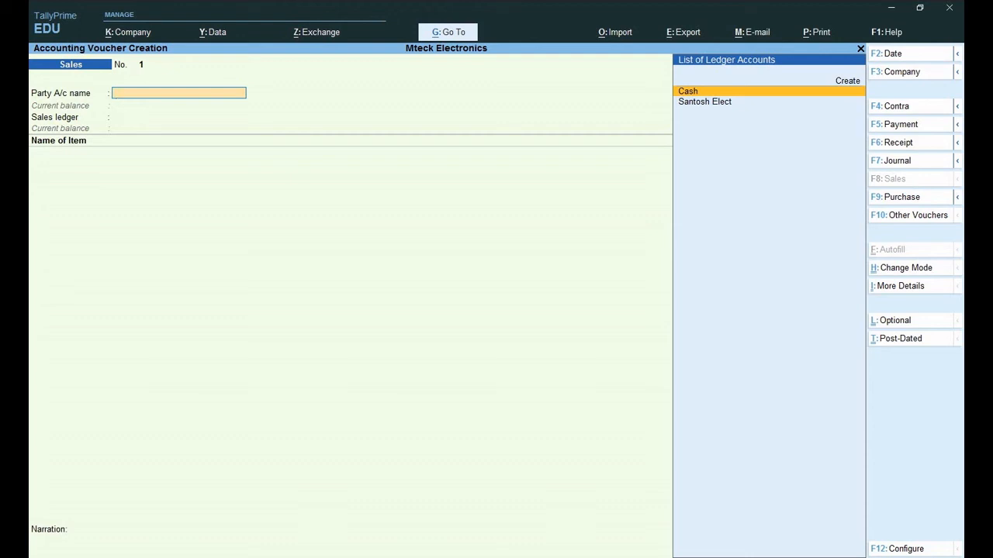
key(Return)
key(Return)
key(Return)
key(Return)
key(Return)
key(Return)
key(Return)
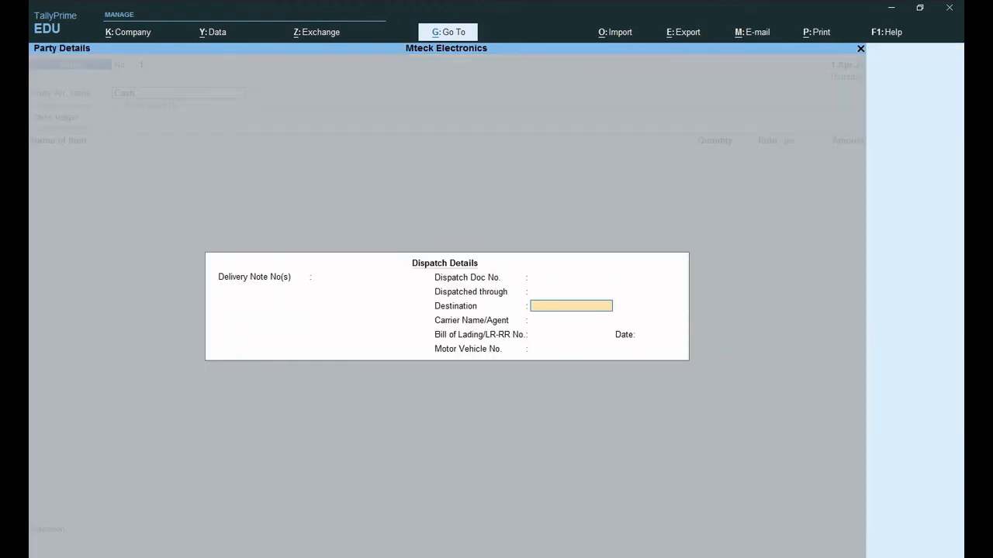
key(Return)
key(Return)
key(Return)
key(Return)
key(Return)
key(Return)
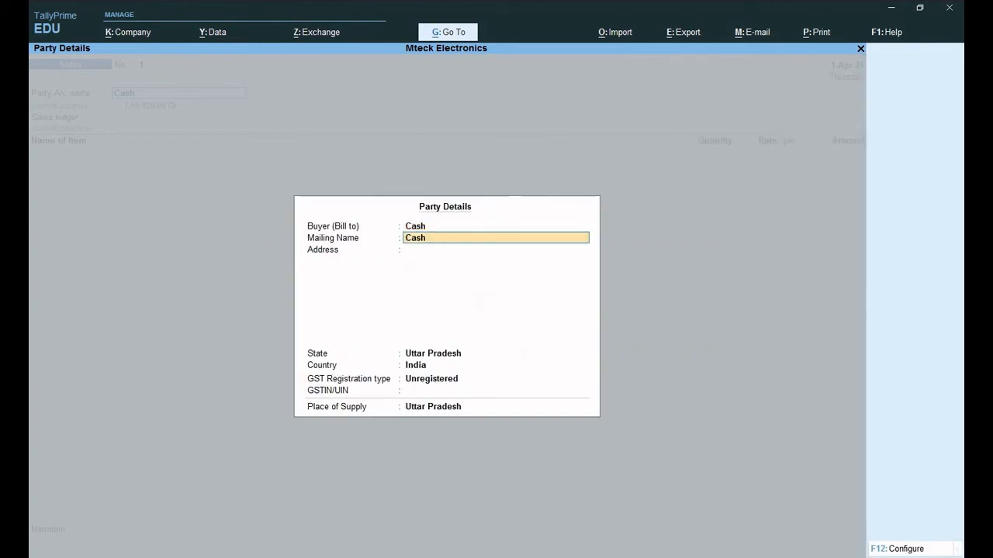
Set the cash buyer's GST registration type to Regular without a GSTIN, and use Sales as the sales ledger.
key(Up)
key(Return)
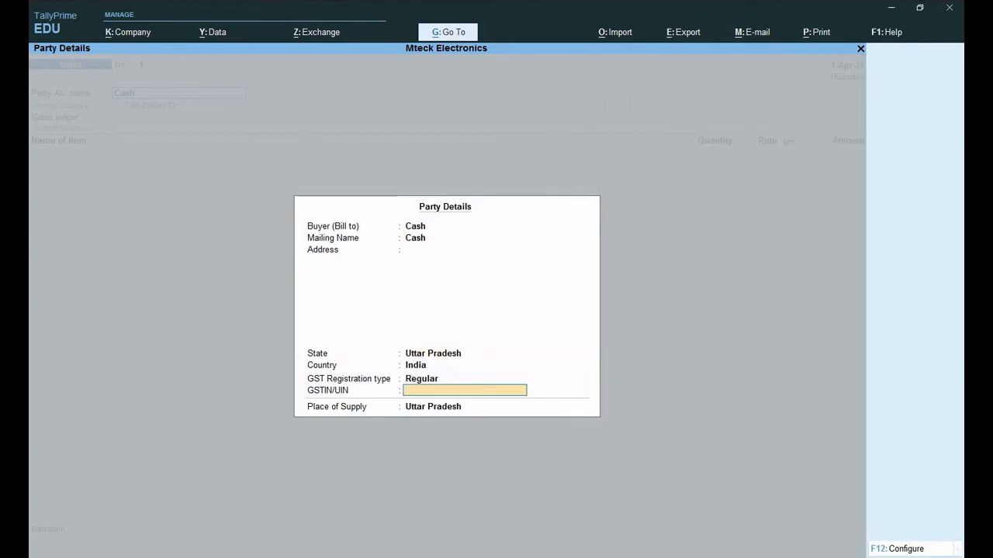
key(Return)
key(Return)
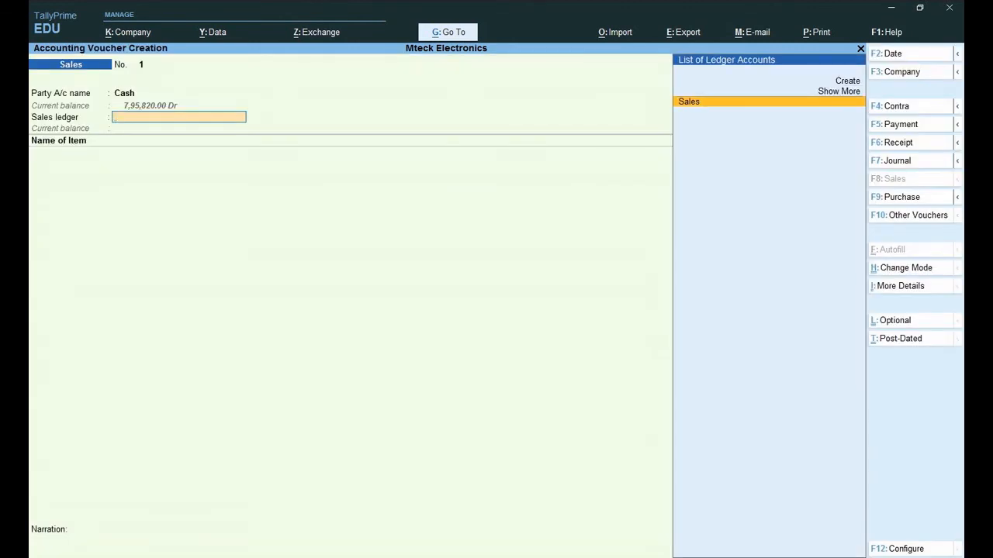
key(Return)
Enter 1 pcs of Whirlpool Ref at a rate of 36000 in the sales voucher.
text(Wh)
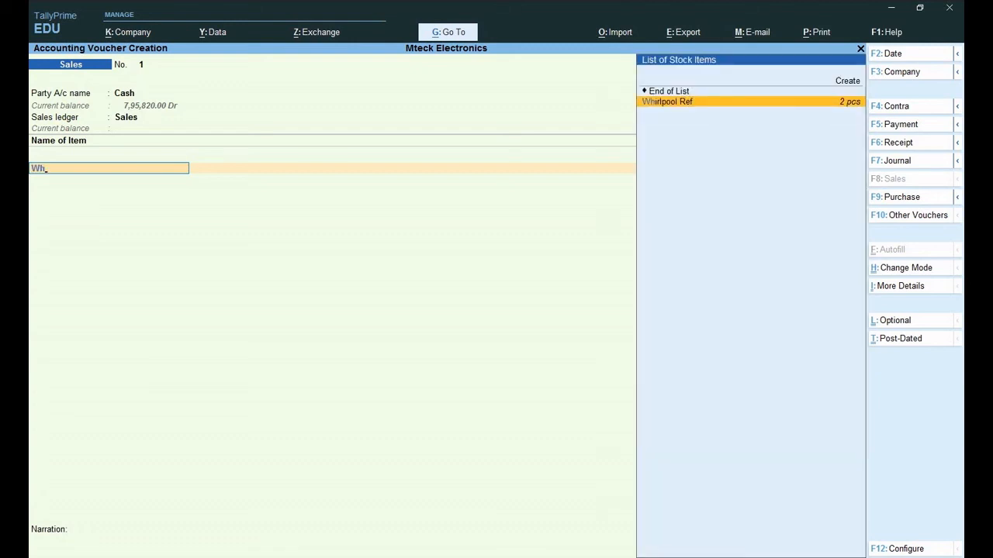
key(Return)
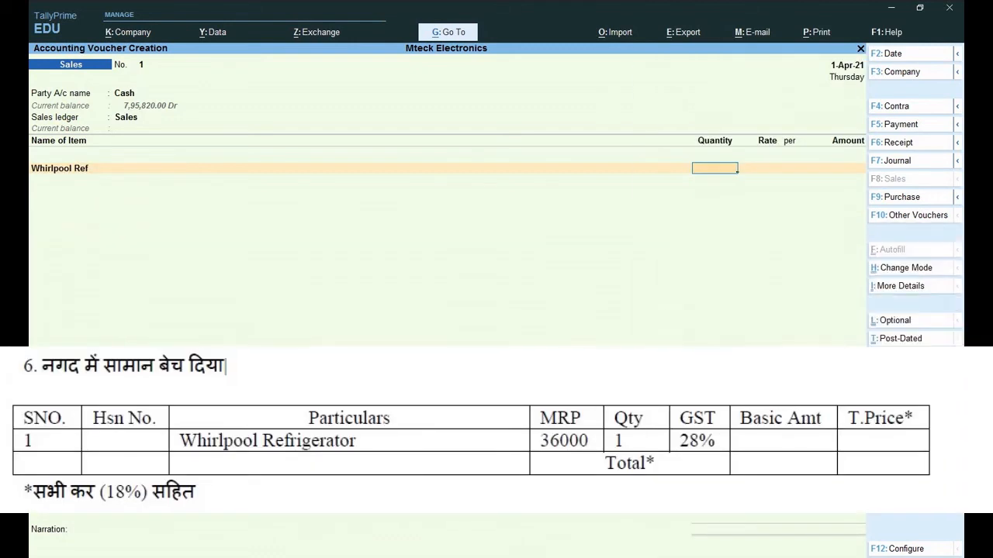
text(1)
key(Return)
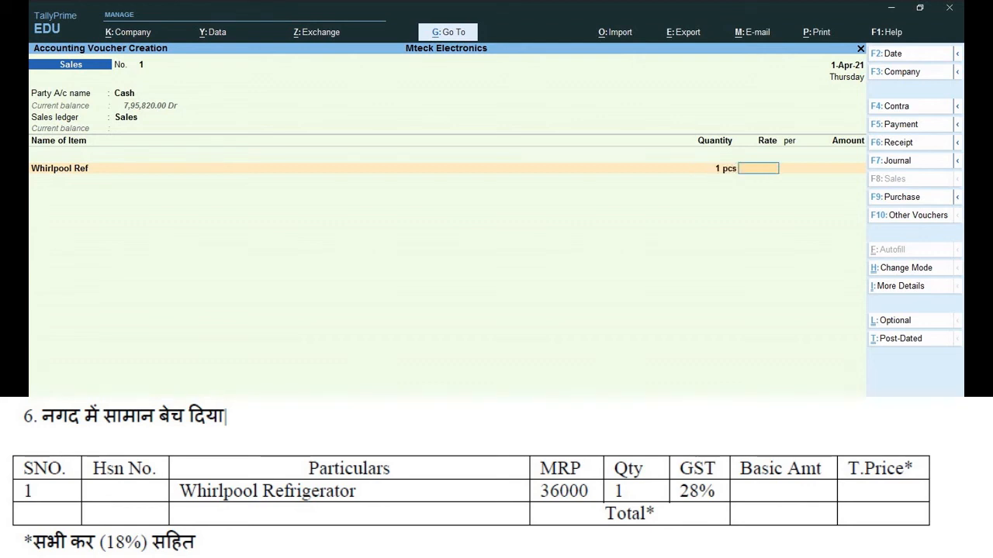
text(36)
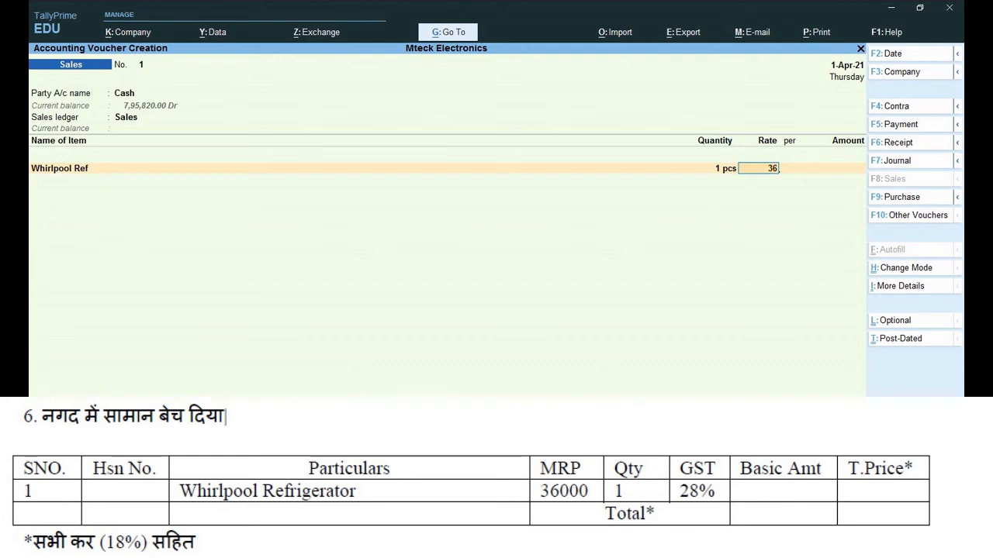
text(000)
key(Return)
key(Return)
key(Return)
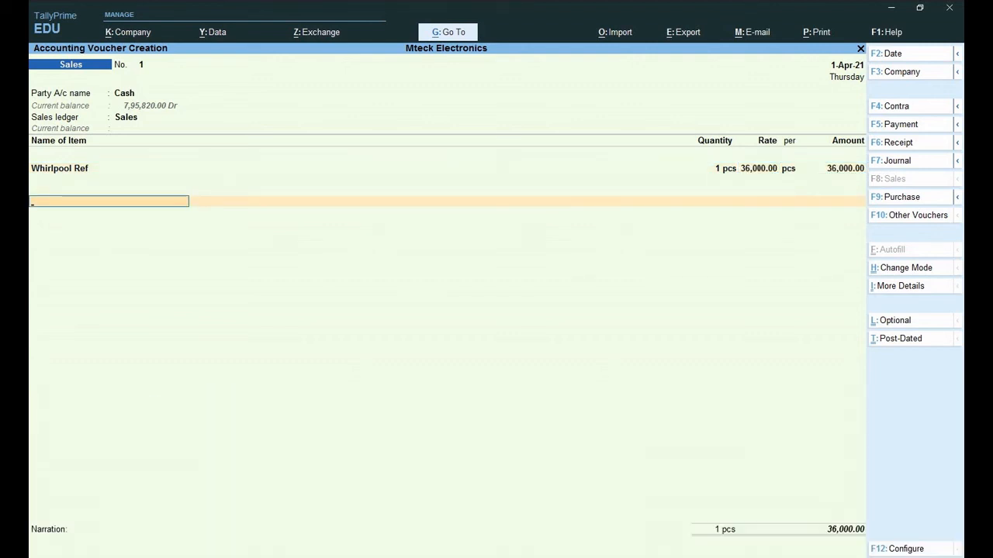
Add the Cgst and Sgst ledgers below the refrigerator item, accepting their calculated amounts.
text(C)
key(Return)
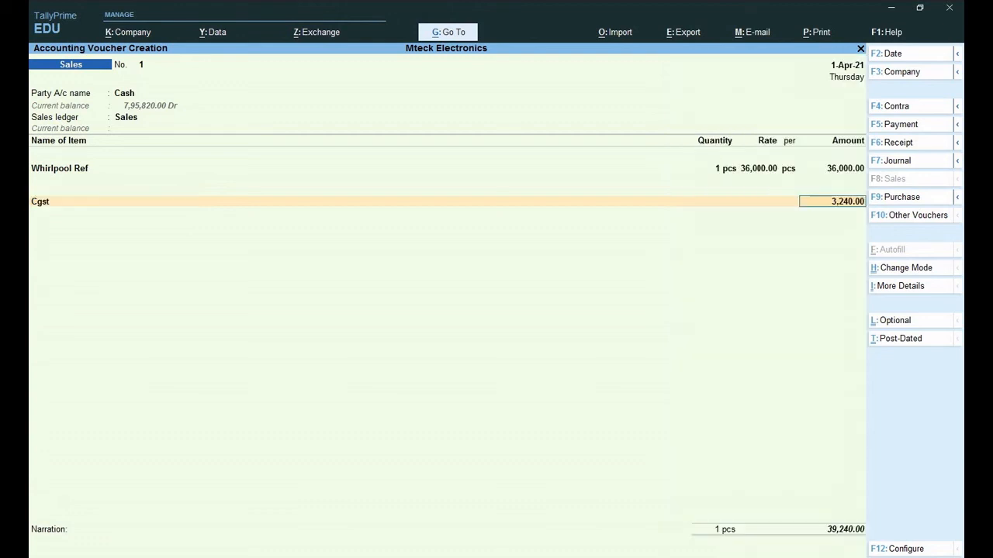
key(Return)
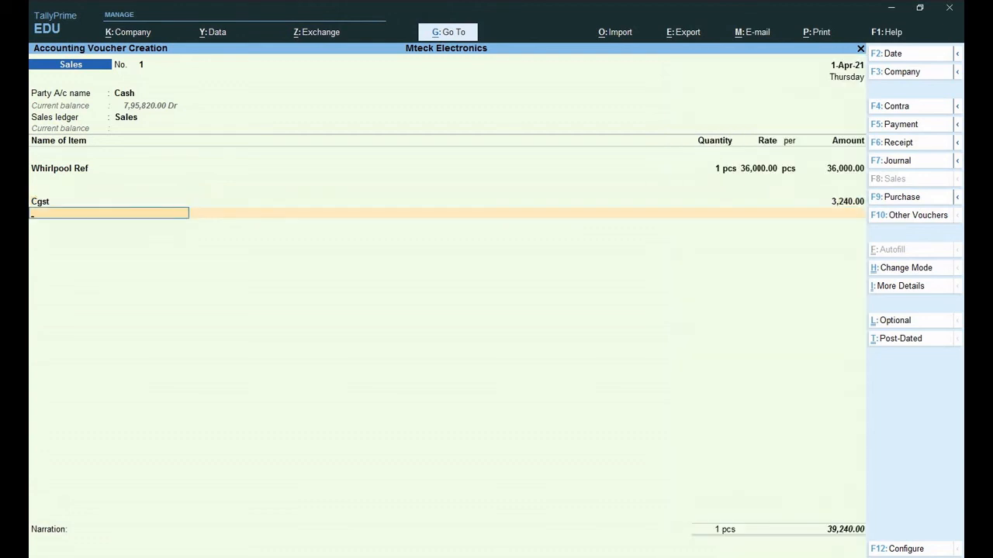
text(S)
key(Down)
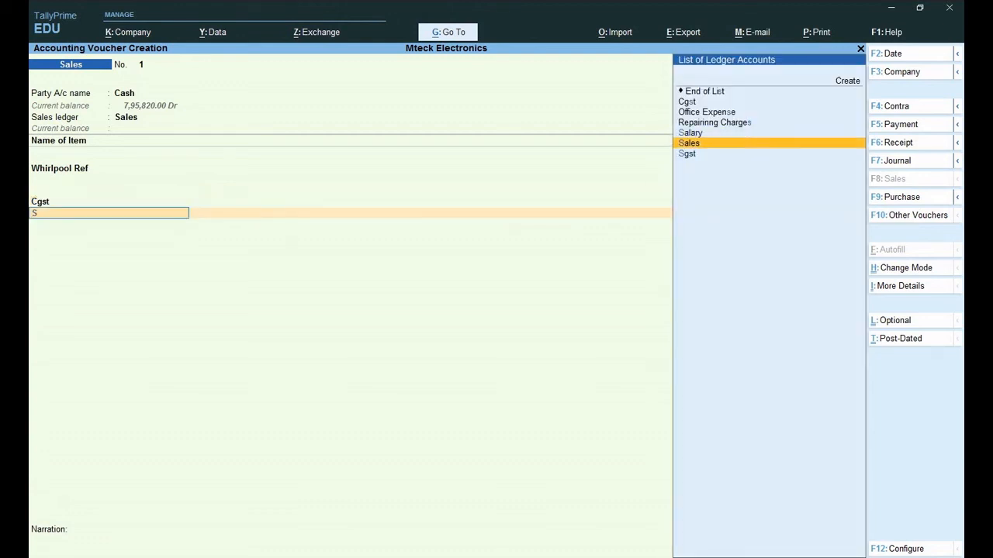
key(Down)
key(Return)
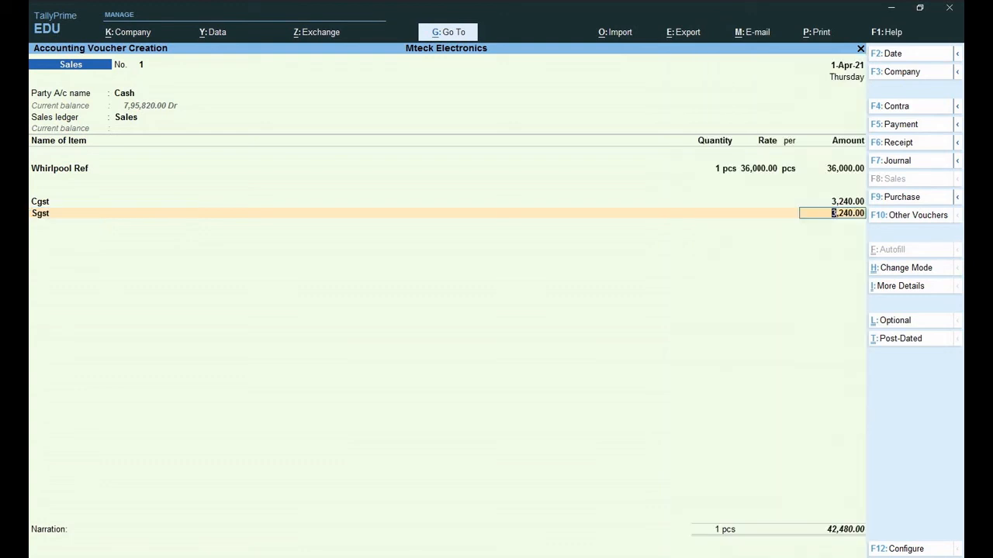
key(Return)
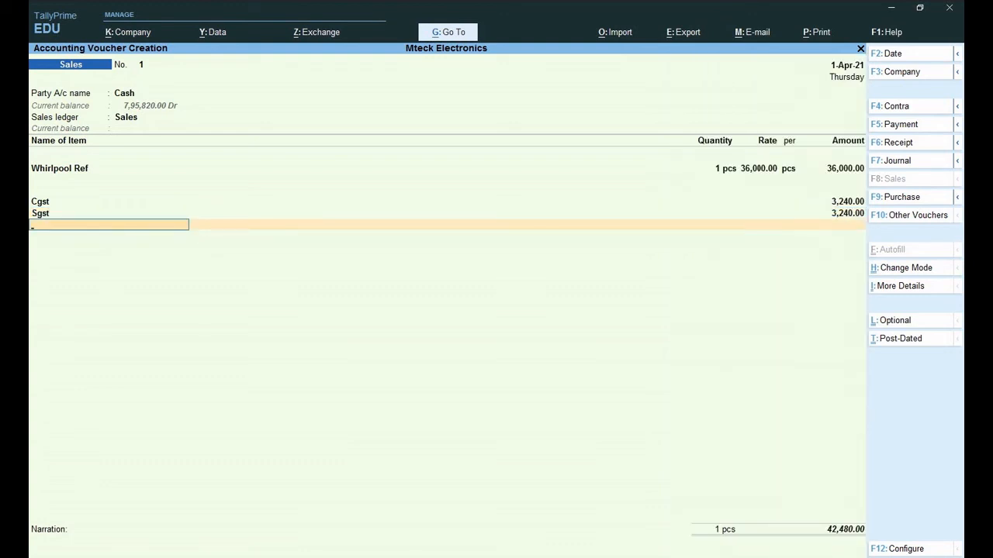
Save the cash sales voucher without a narration and leave voucher entry.
key(Return)
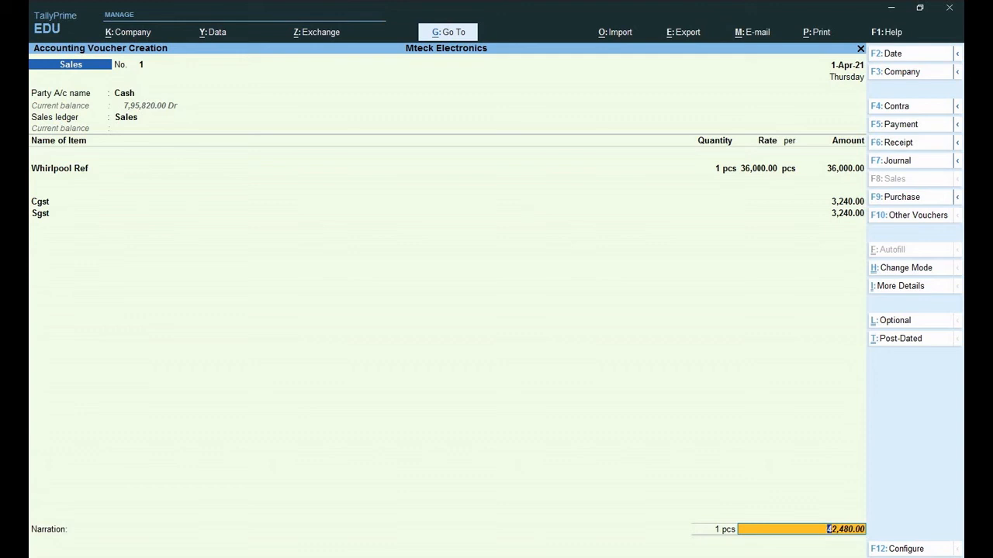
key(Return)
key(Return)
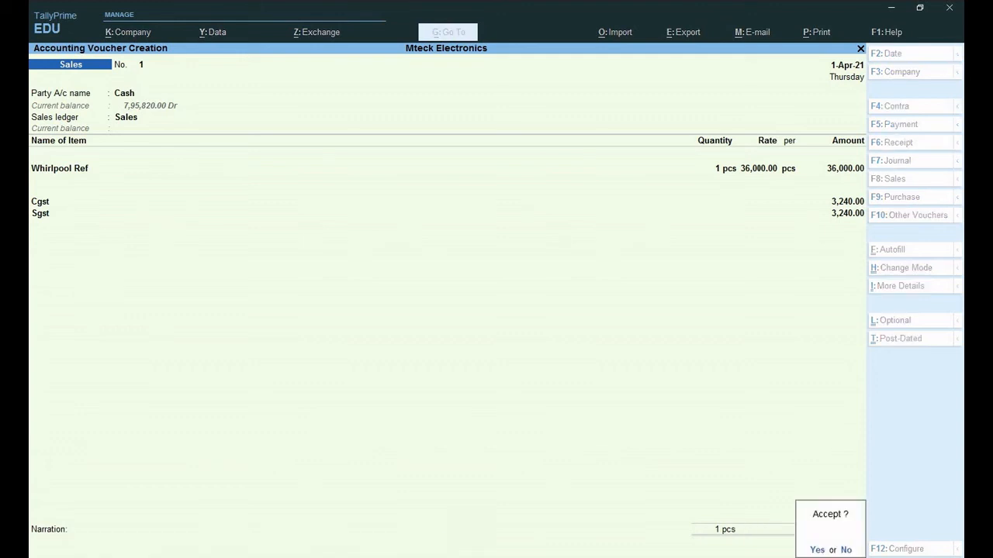
key(y)
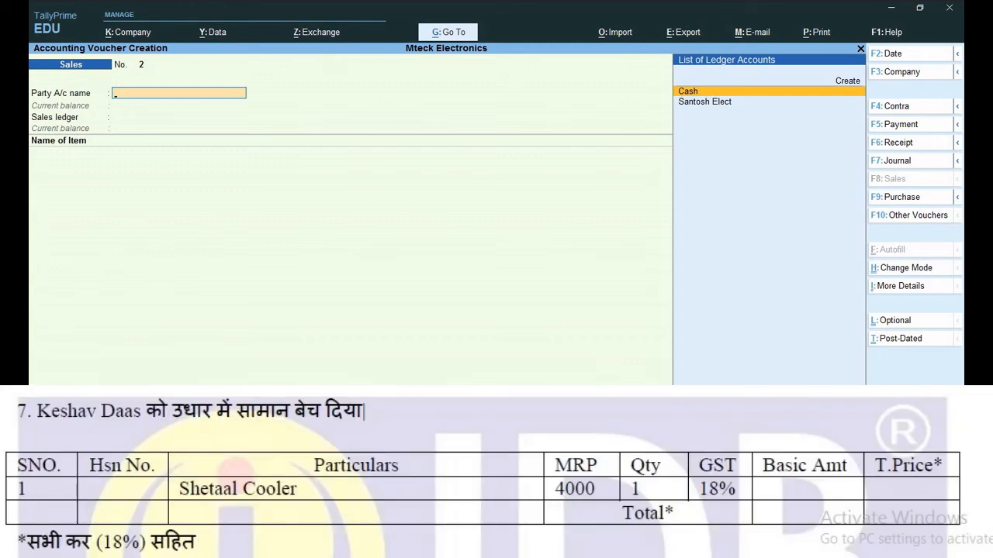
key(Escape)
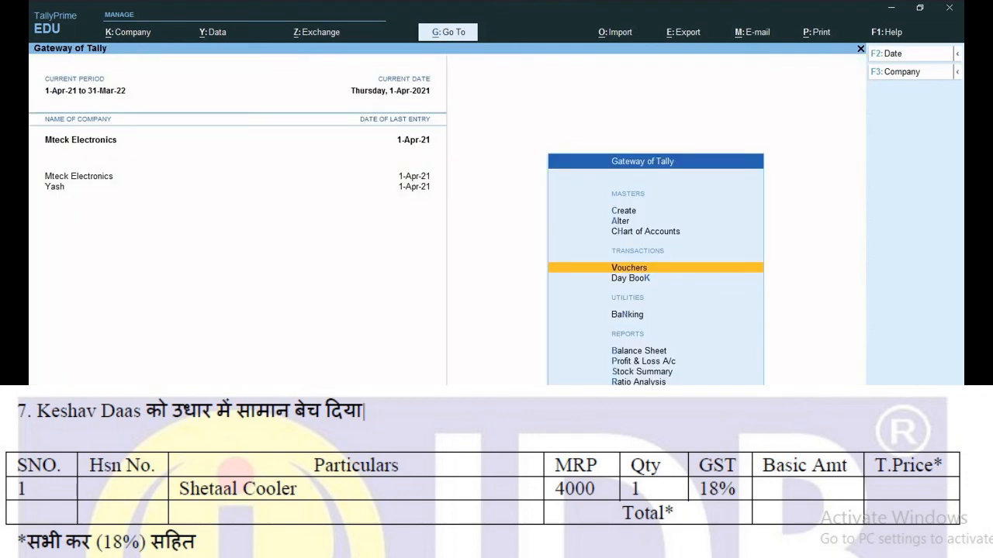
Start a new ledger named after the credit customer in transaction 7, leaving the alias blank.
key(Up)
key(Up)
key(Up)
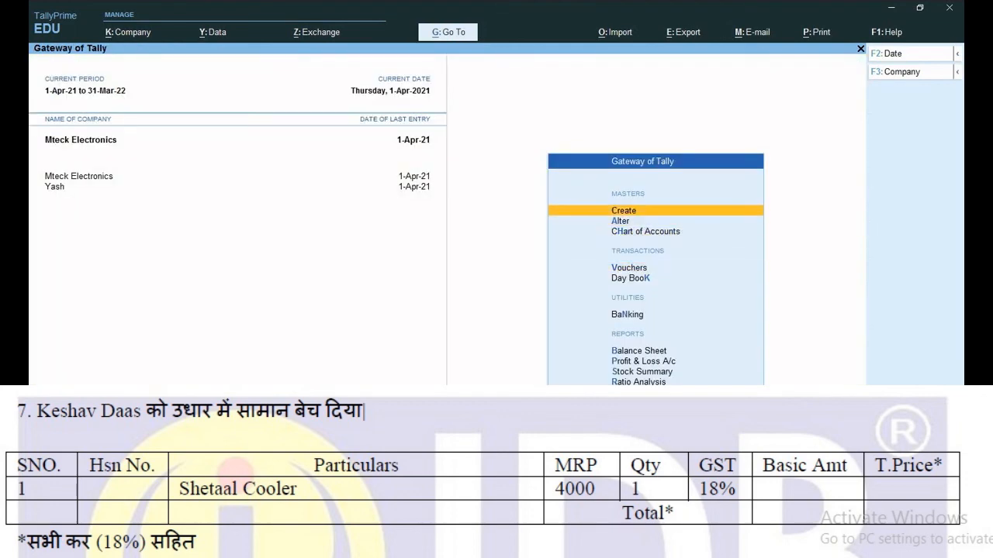
key(Return)
key(Down)
key(Down)
key(Up)
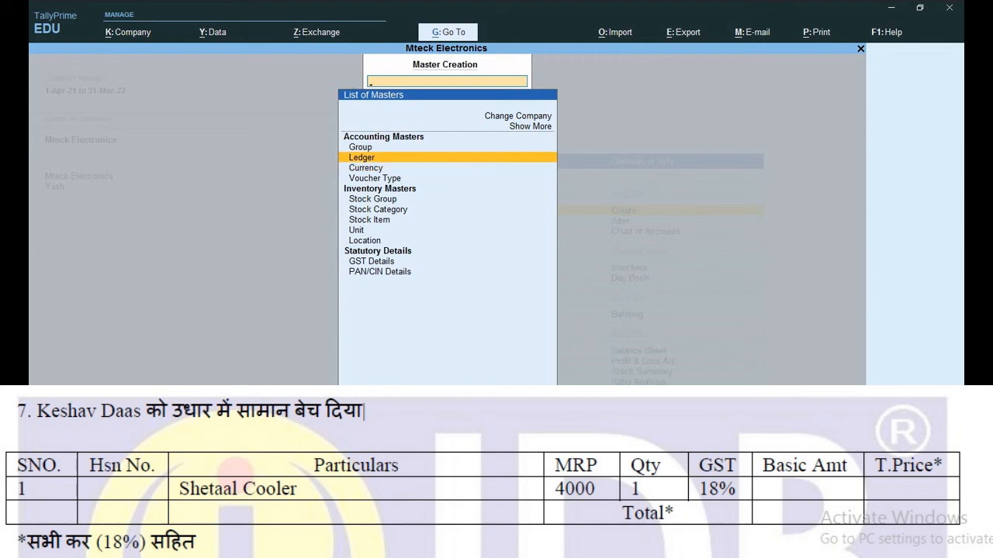
key(Return)
text(Kes)
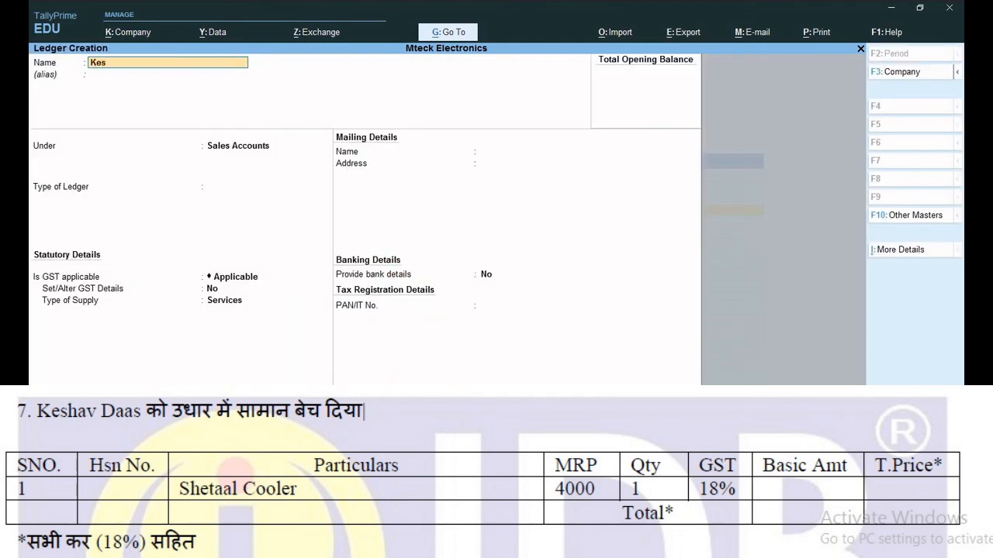
text(hav)
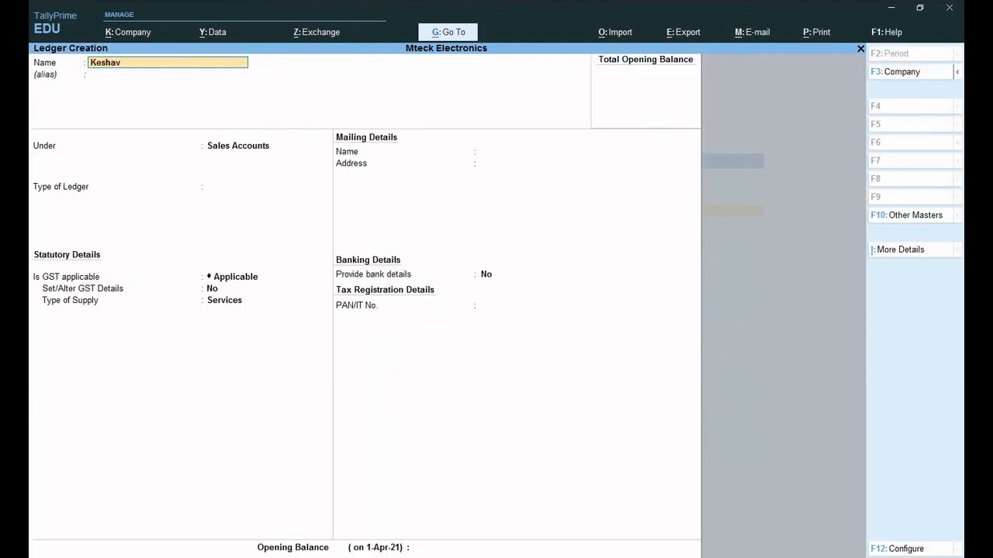
text( Daas)
key(Return)
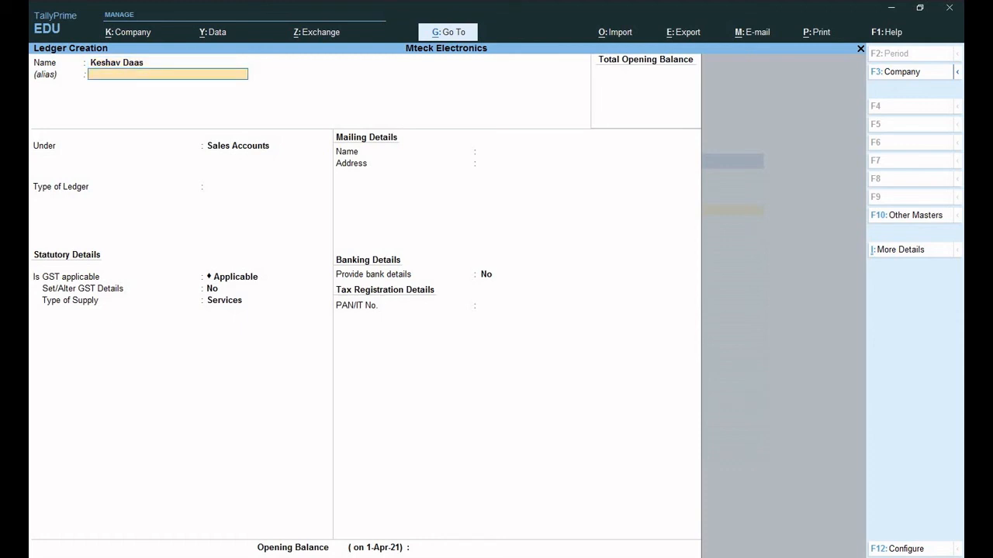
key(Return)
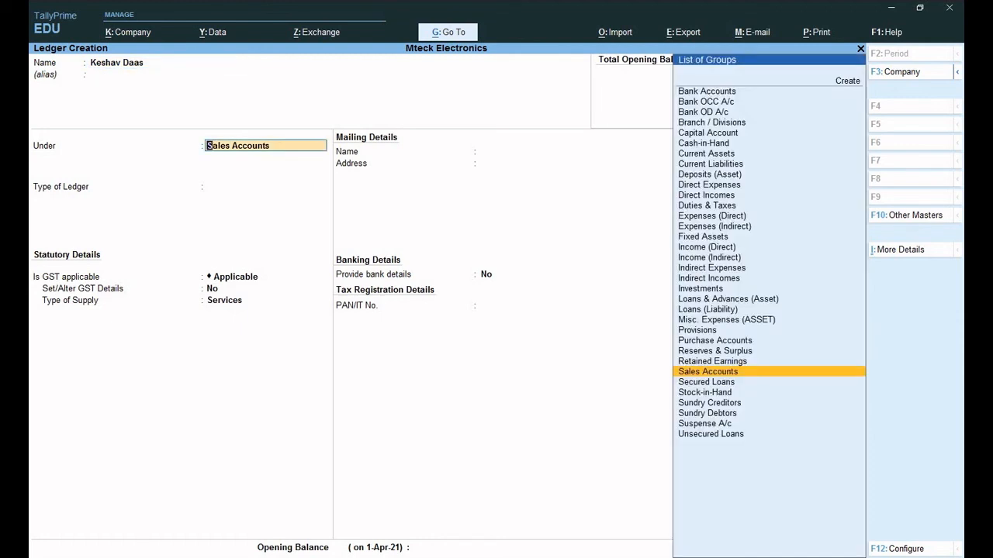
Place the customer's ledger under Sundry Debtors, keeping bill-by-bill balances on, the credit period blank and the credit days check off.
text(i)
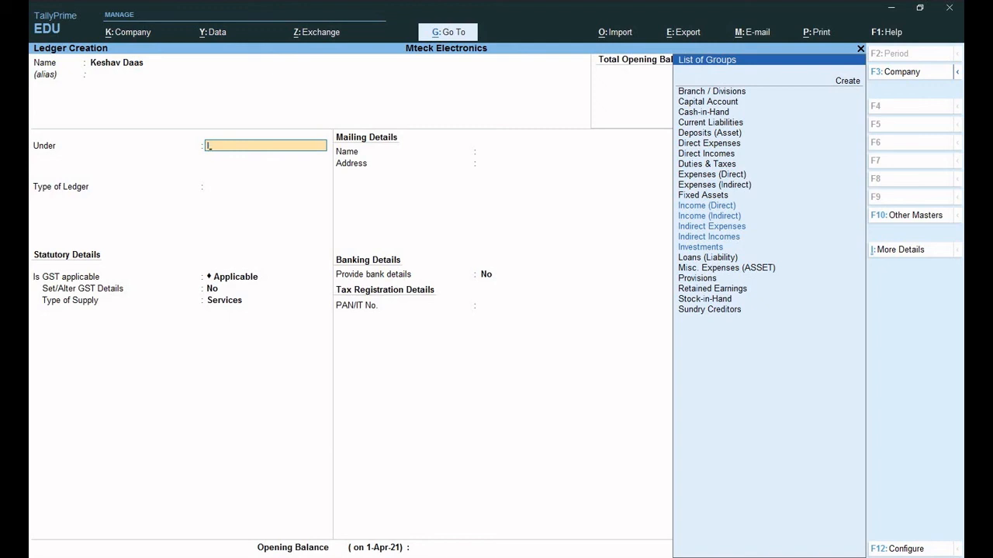
key(BackSpace)
text(S)
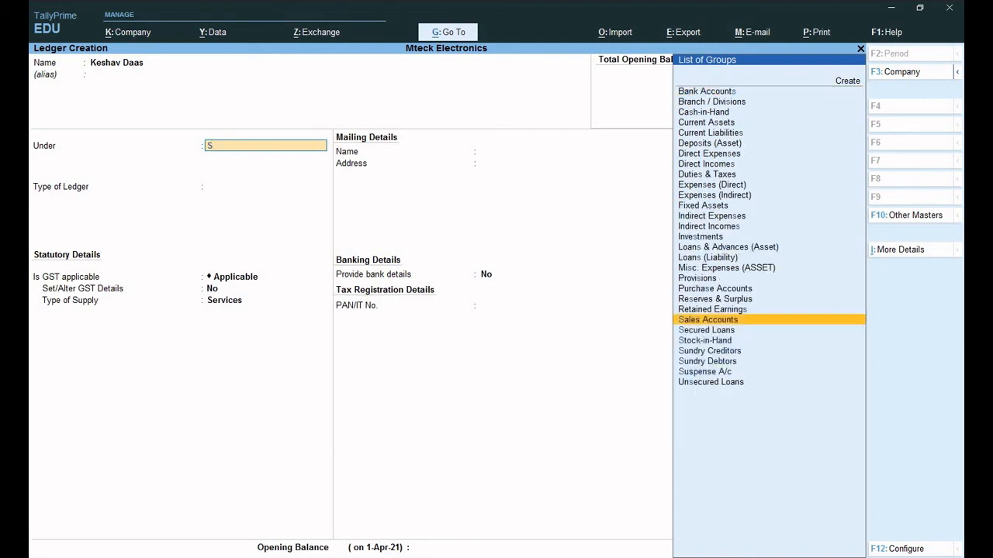
key(Down)
key(Down)
key(Down)
key(Down)
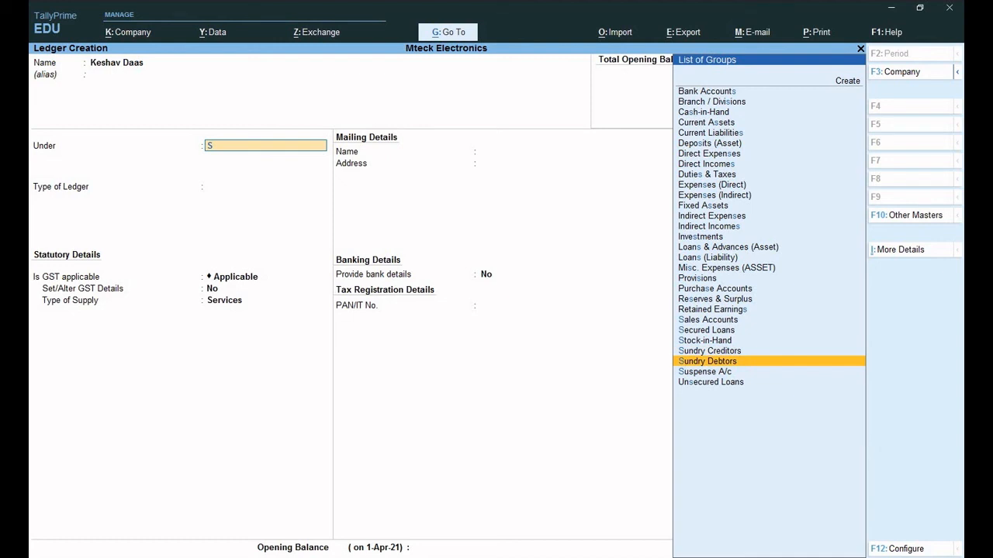
key(Return)
key(Return)
key(Return)
key(Return)
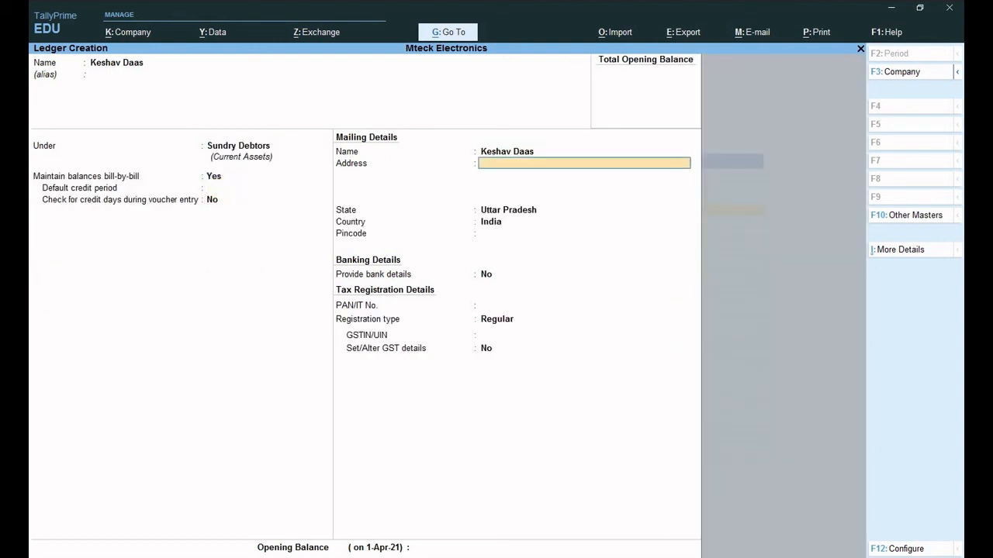
Leave the customer's address, pincode, PAN and GSTIN blank, keeping state Uttar Pradesh, no bank details and registration type Regular.
key(Return)
key(Return)
key(Return)
key(Return)
key(Return)
key(Return)
key(Return)
key(Return)
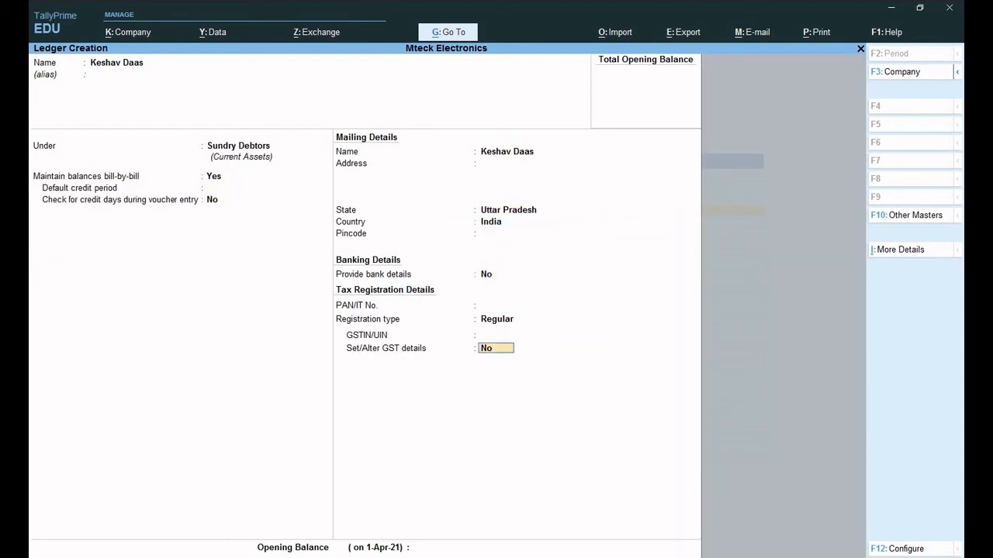
Save the customer's ledger without GST details or an opening balance, and leave ledger creation.
key(Return)
key(Return)
key(Return)
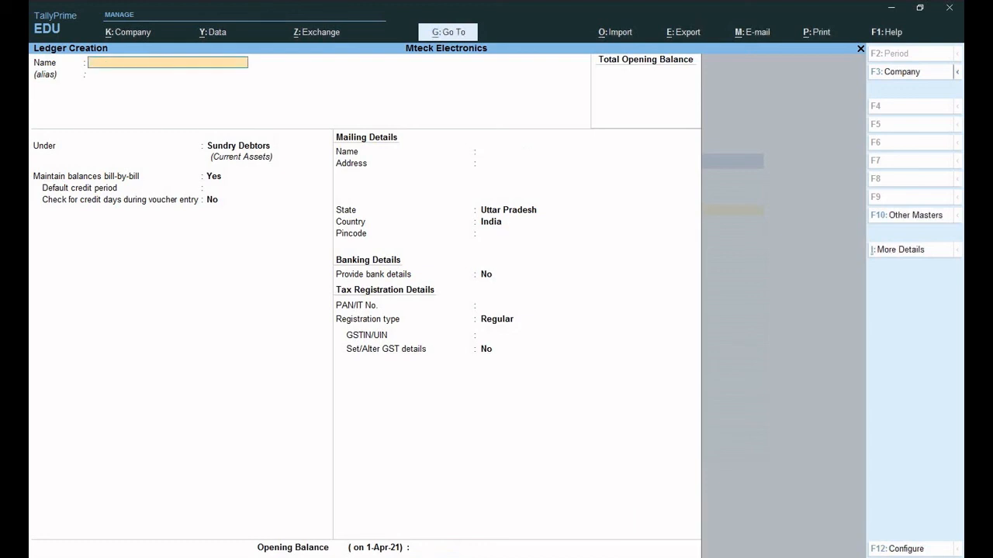
key(Escape)
key(Return)
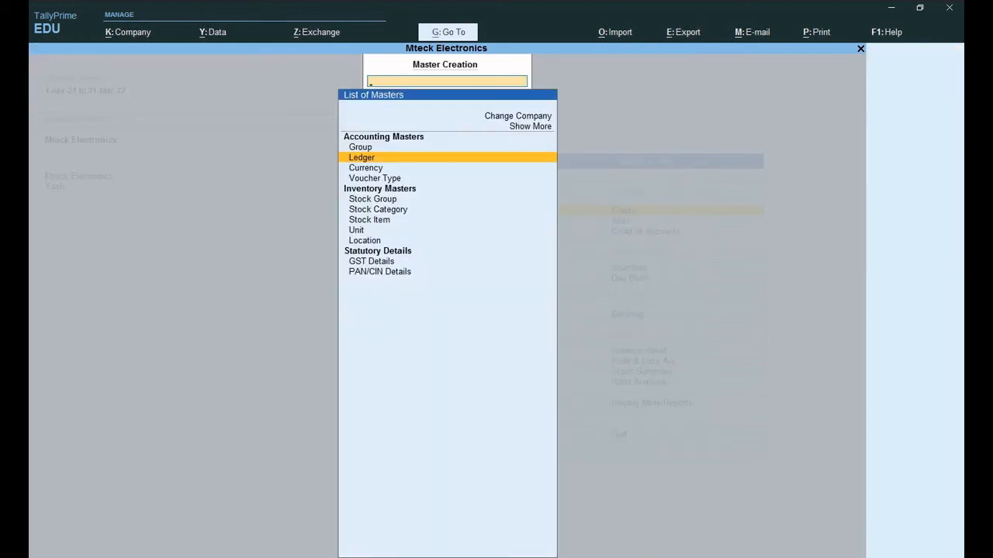
key(Escape)
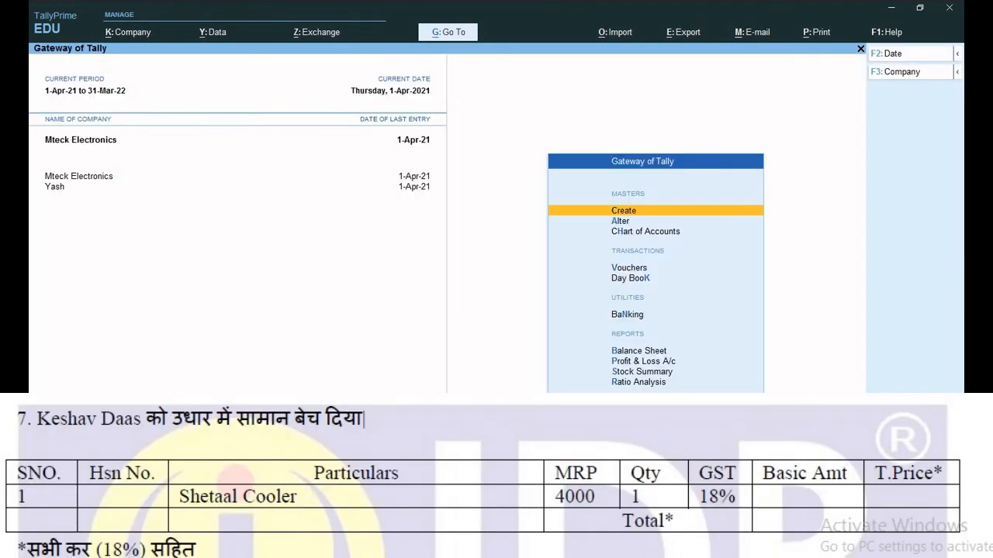
Start a sales voucher with the credit customer from transaction 7 as the party account.
key(Down)
key(Down)
key(Down)
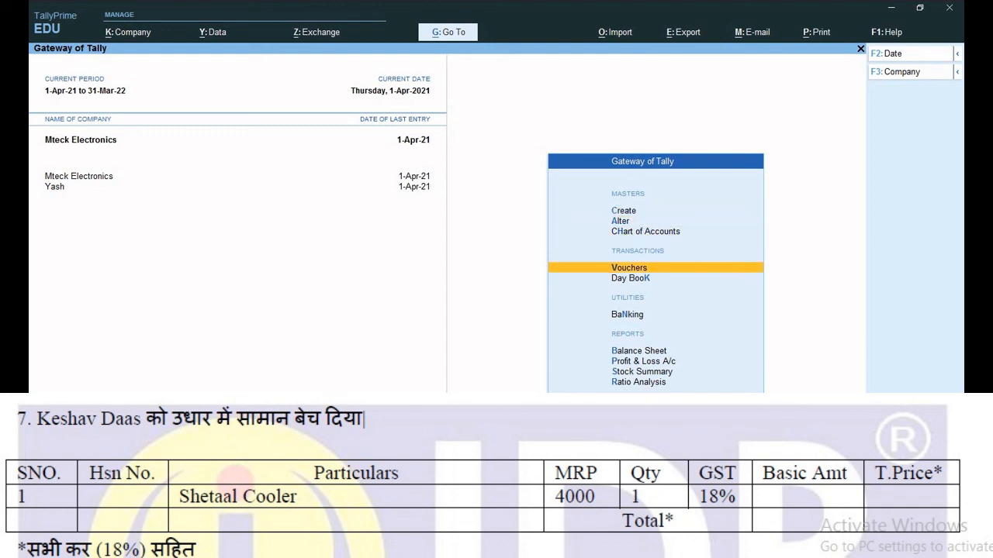
key(Return)
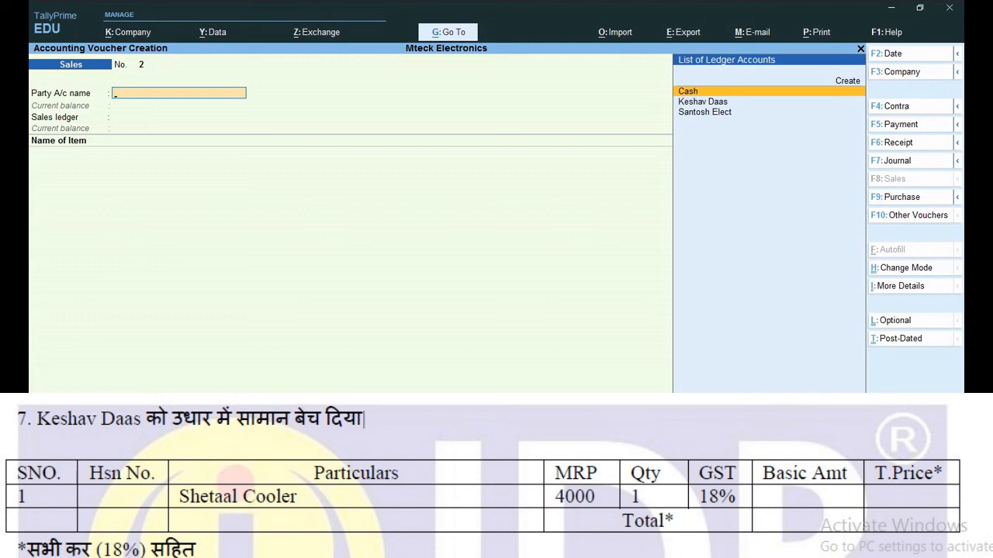
key(Down)
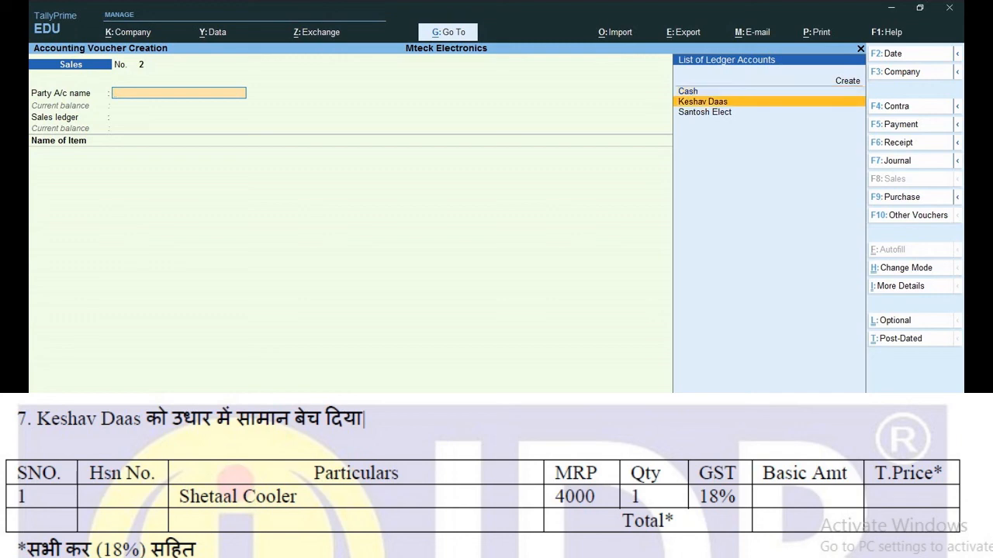
key(Return)
Leave all dispatch details of the sales voucher blank, including the destination, carrier and motor vehicle number.
key(Return)
key(Return)
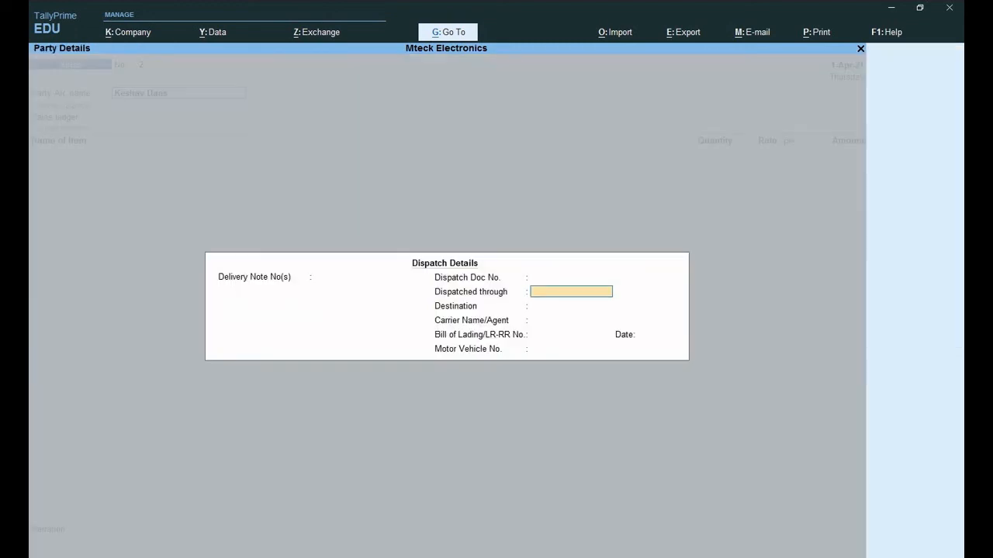
key(Return)
key(Return)
key(Return)
key(Return)
key(Return)
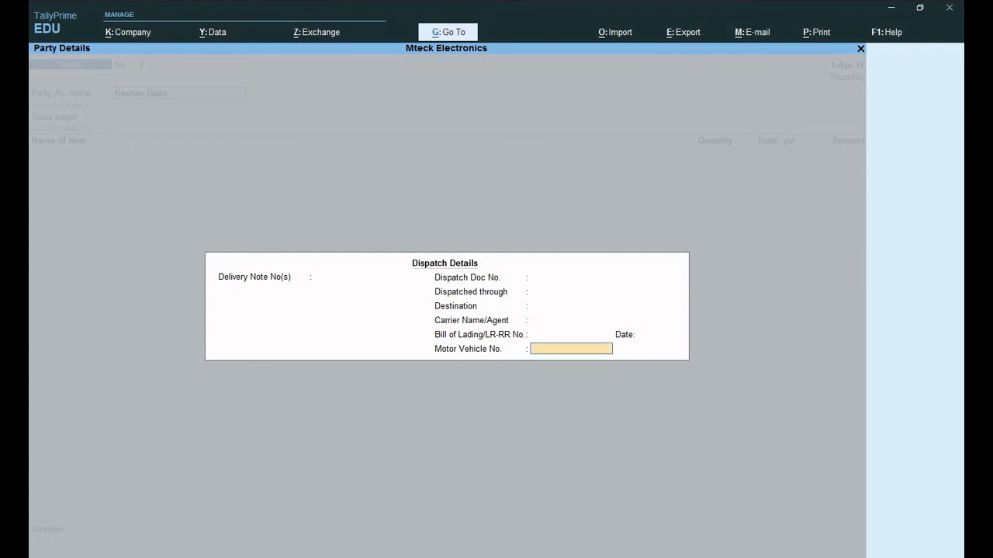
key(Return)
Keep the buyer's party details with Uttar Pradesh as place of supply, and choose Sales as the sales ledger.
key(Return)
key(Return)
key(Return)
key(Return)
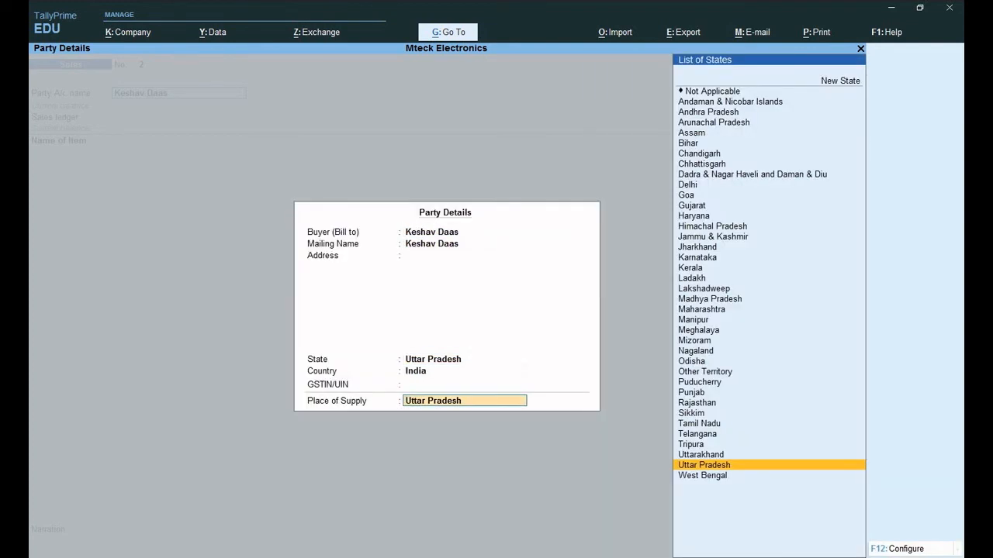
key(Return)
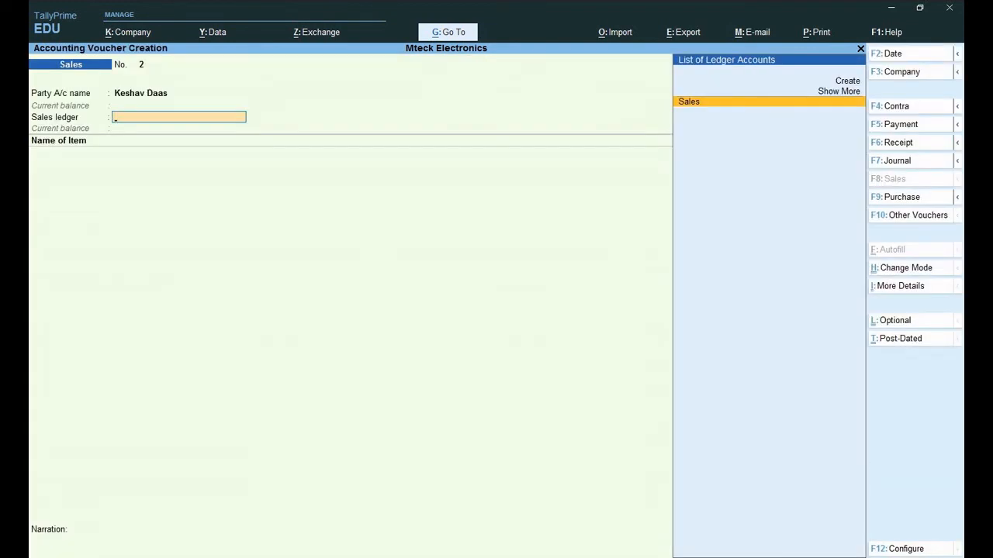
key(Return)
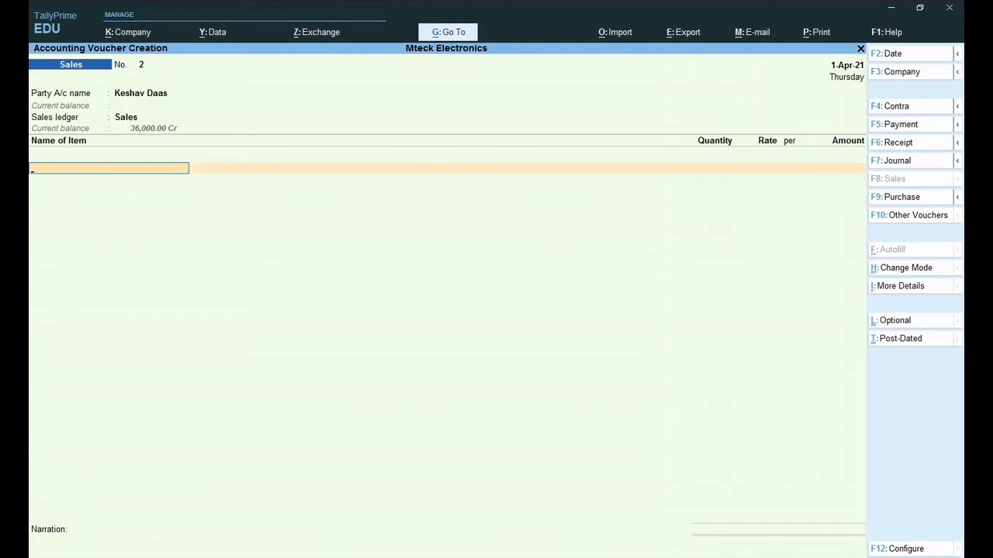
Add 1 pcs of Sheetal Coooler at a rate of 4000 as the only stock item.
text(S)
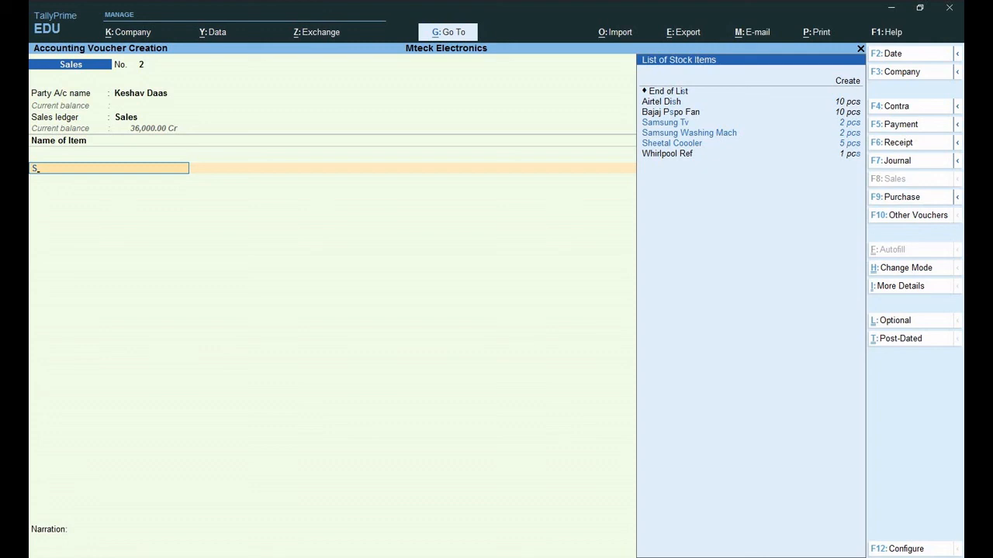
key(Down)
key(Down)
key(Down)
key(Return)
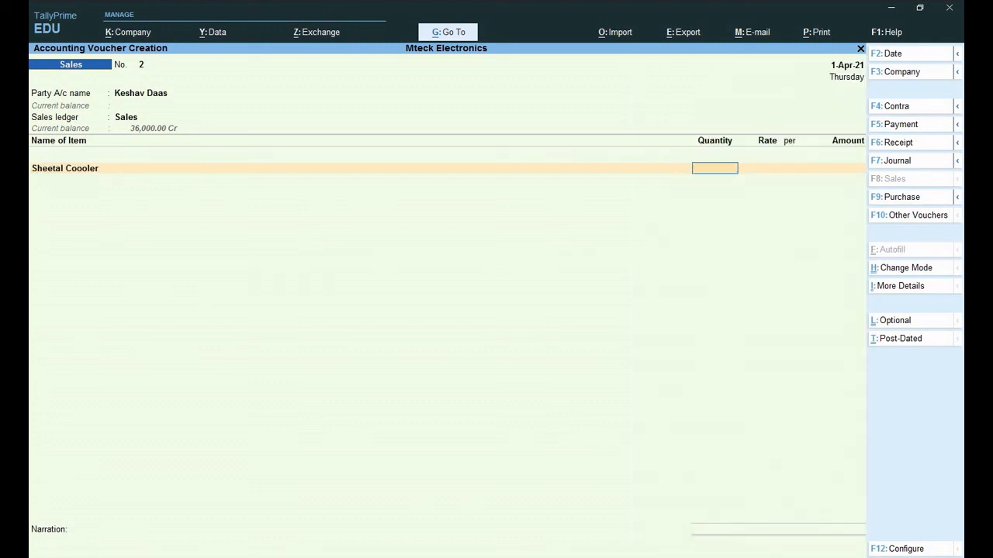
key(Return)
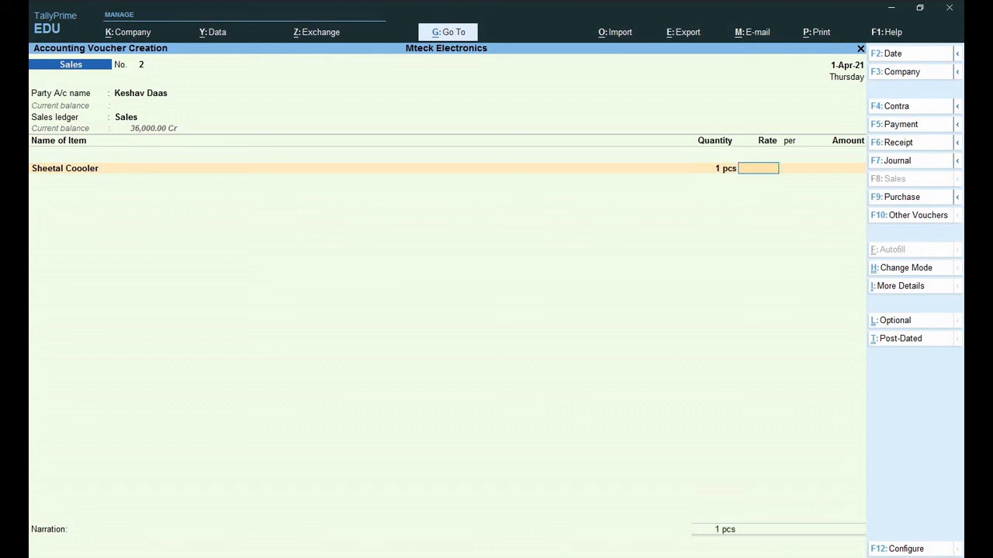
text(4000)
key(Return)
key(Return)
key(Return)
key(Return)
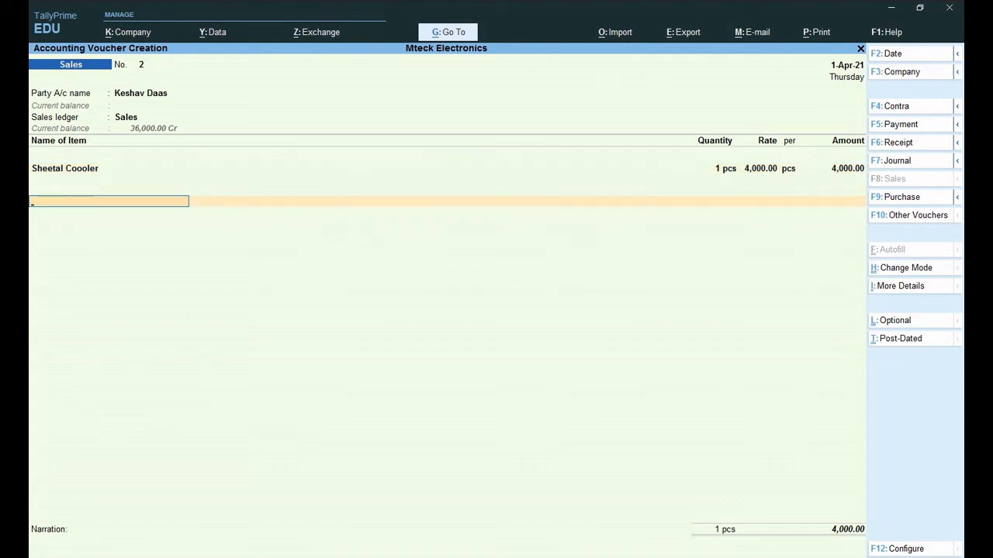
Add the Cgst and Sgst tax ledgers below the cooler with their calculated amounts, and end the ledger list.
text(C)
key(Return)
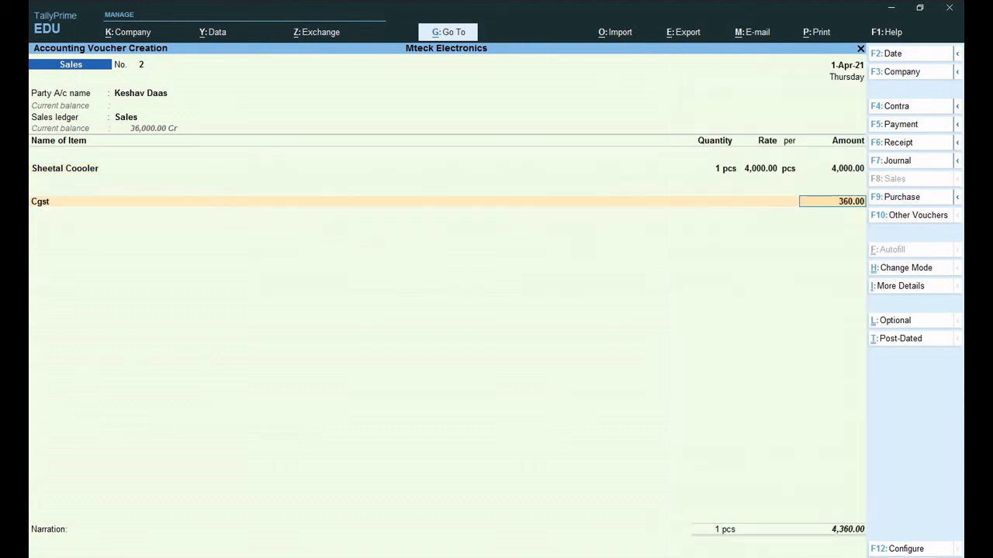
key(Return)
text(S)
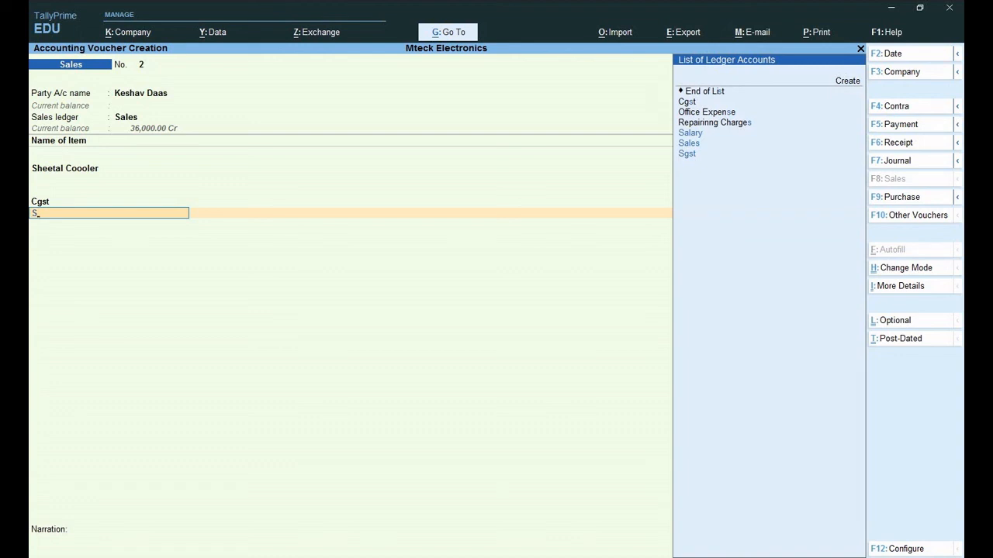
key(Down)
key(Down)
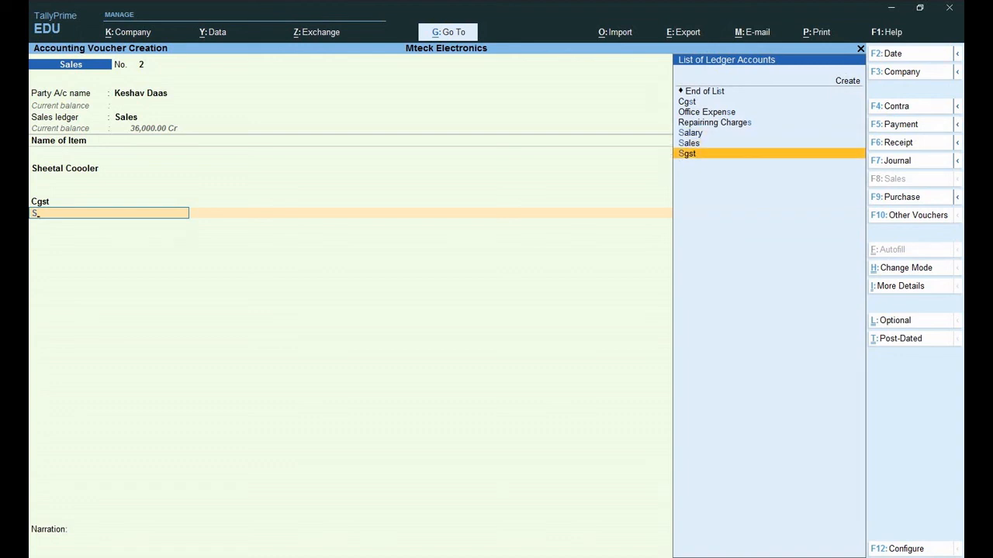
key(Return)
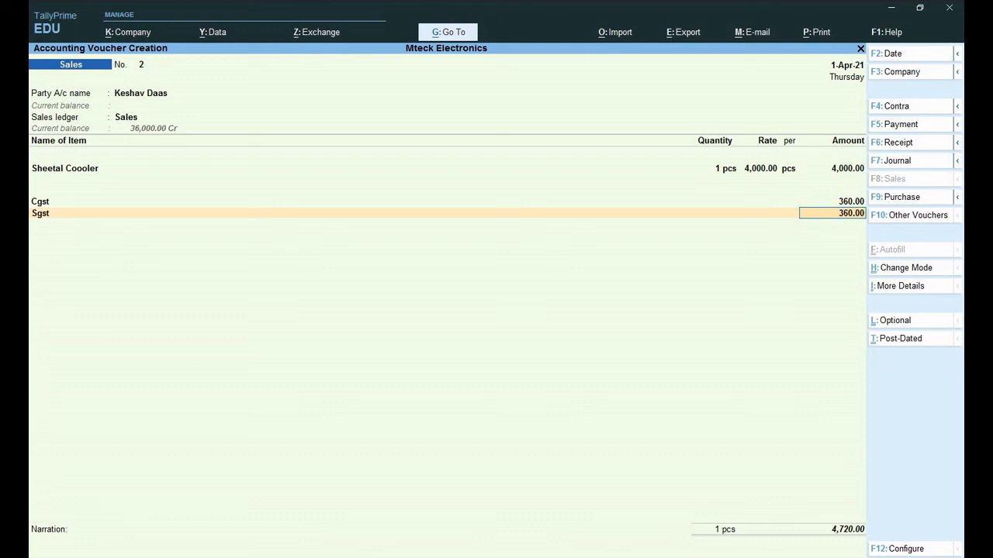
key(Return)
key(Return)
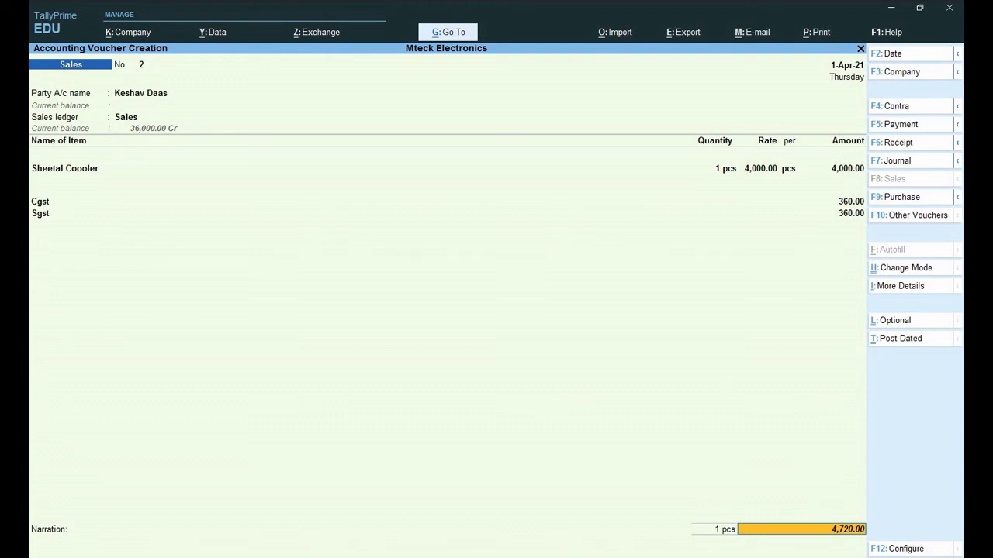
Allocate the full amount to New Ref 2 without a due date, leave the narration blank and save the sales voucher.
key(Return)
key(Return)
key(Return)
key(Return)
key(Return)
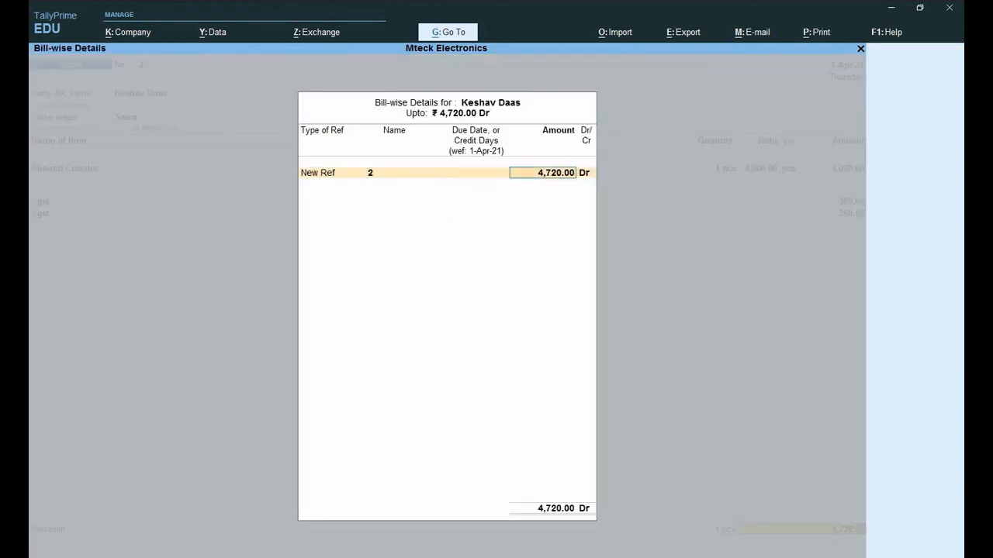
key(Return)
key(Return)
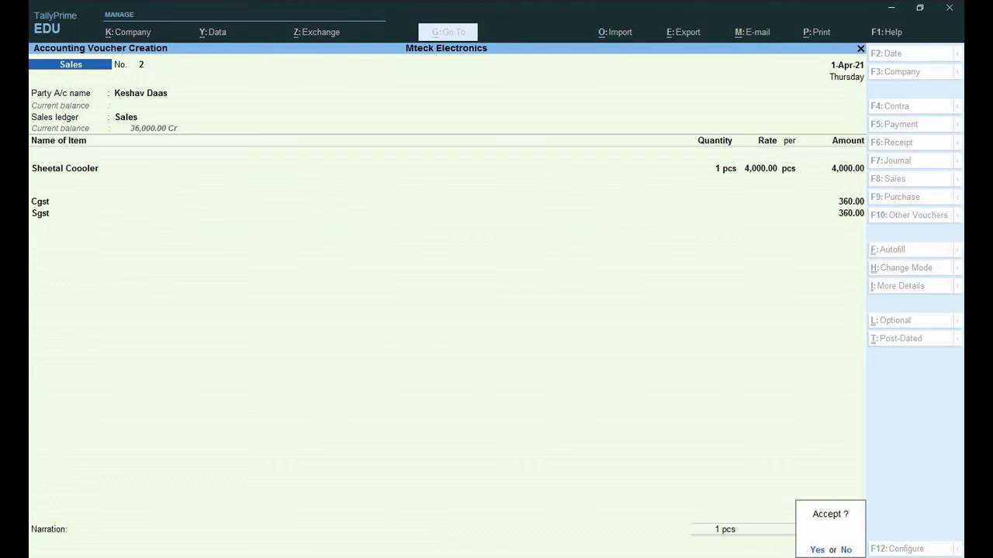
key(Return)
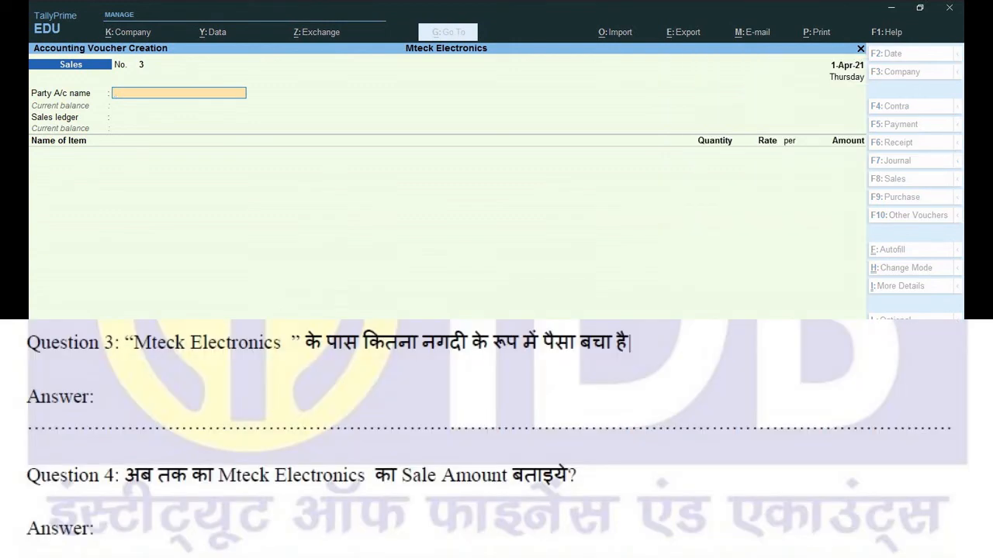
Examine the cash-in-hand closing balance in the Cash/Bank Summary to answer Question 3.
key(Escape)
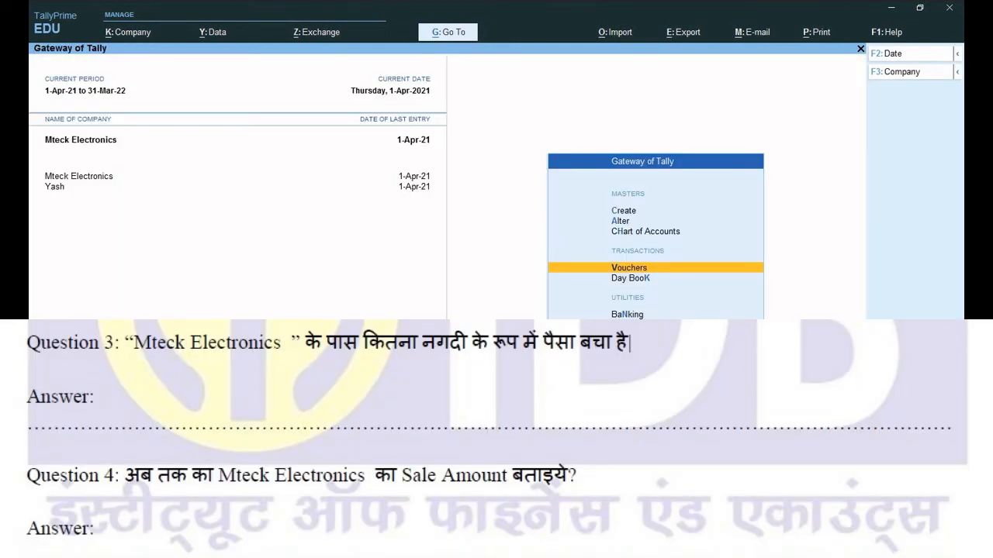
key(Down)
key(Down)
key(Down)
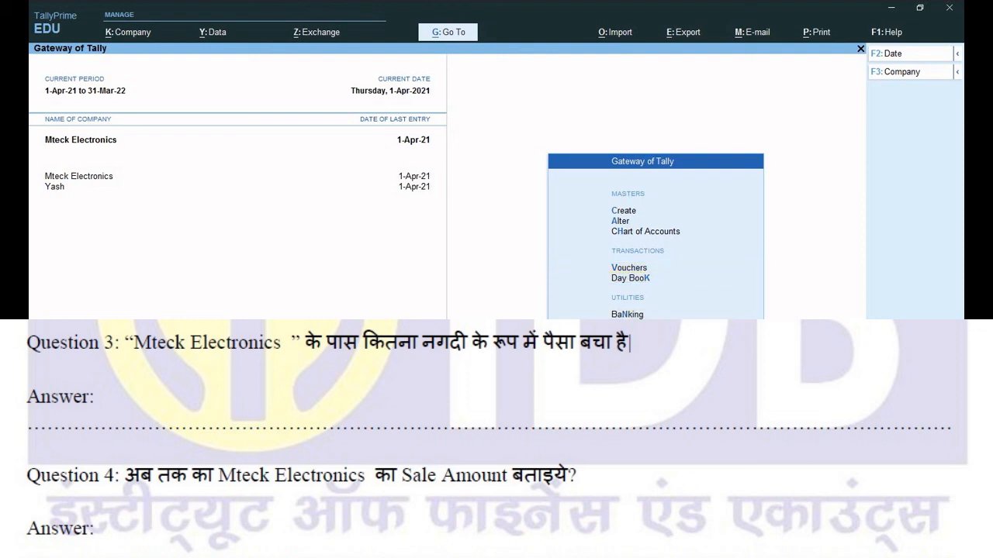
key(Return)
key(Down)
key(Down)
key(Down)
key(Down)
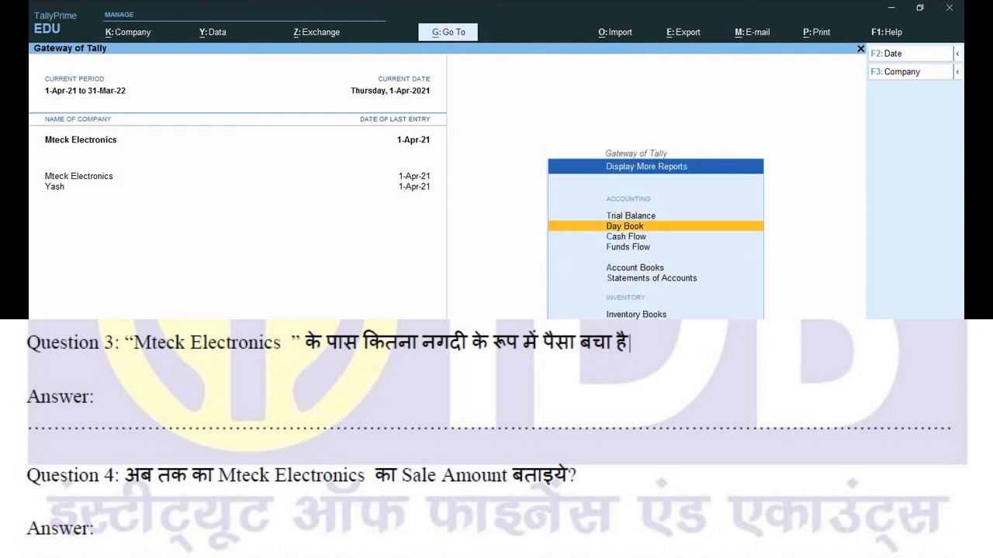
key(Return)
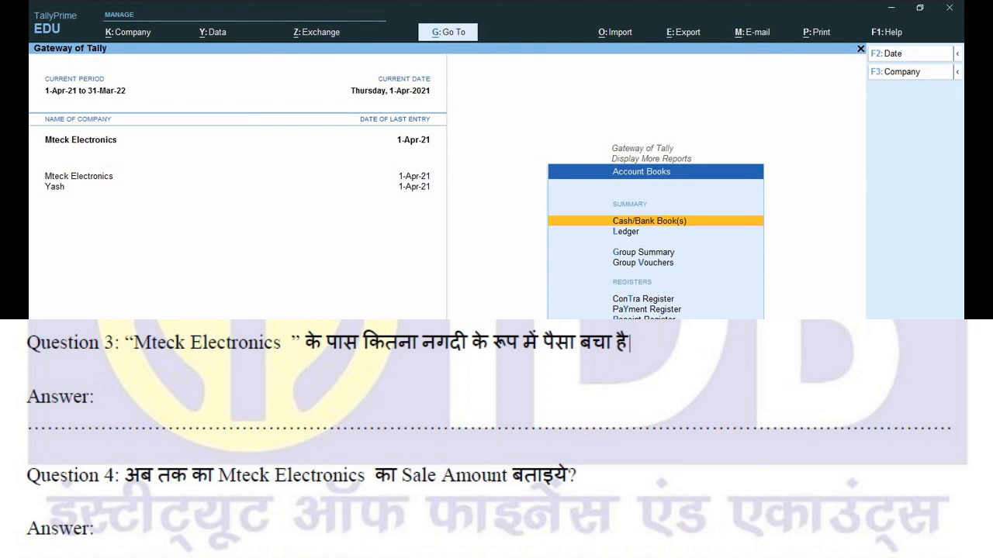
key(Return)
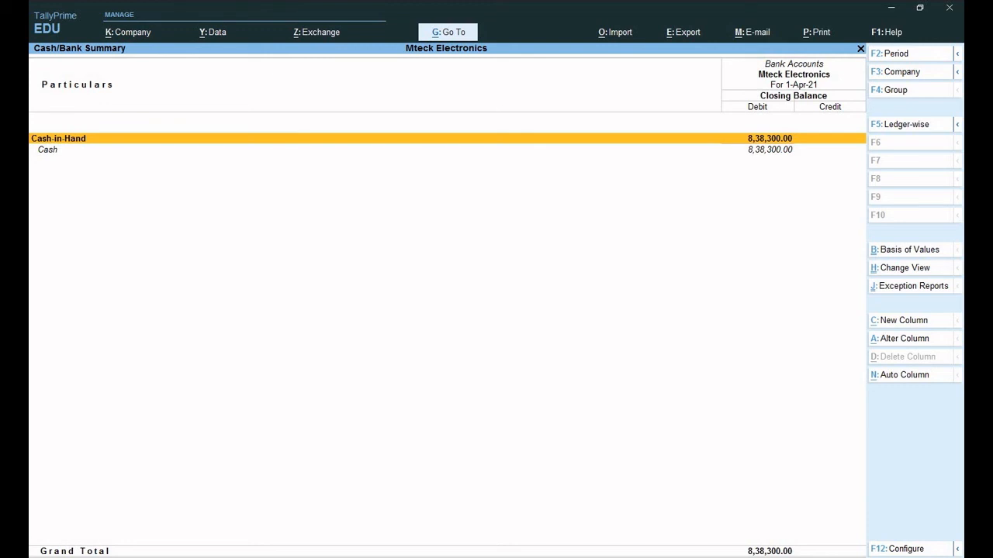
key(Escape)
key(Escape)
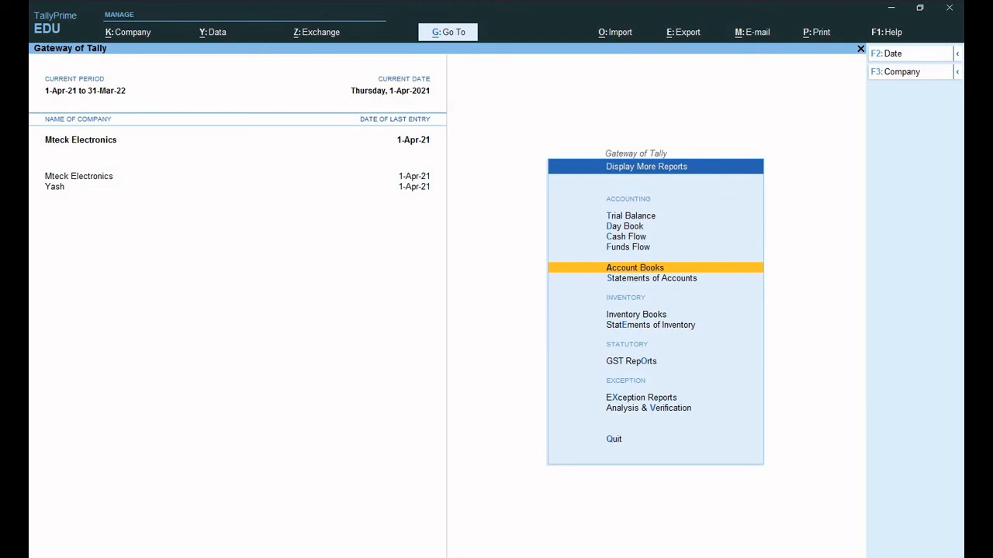
Examine the Sales Register and April's sales vouchers for the total sale amount asked in Question 4.
key(Down)
key(Down)
key(Down)
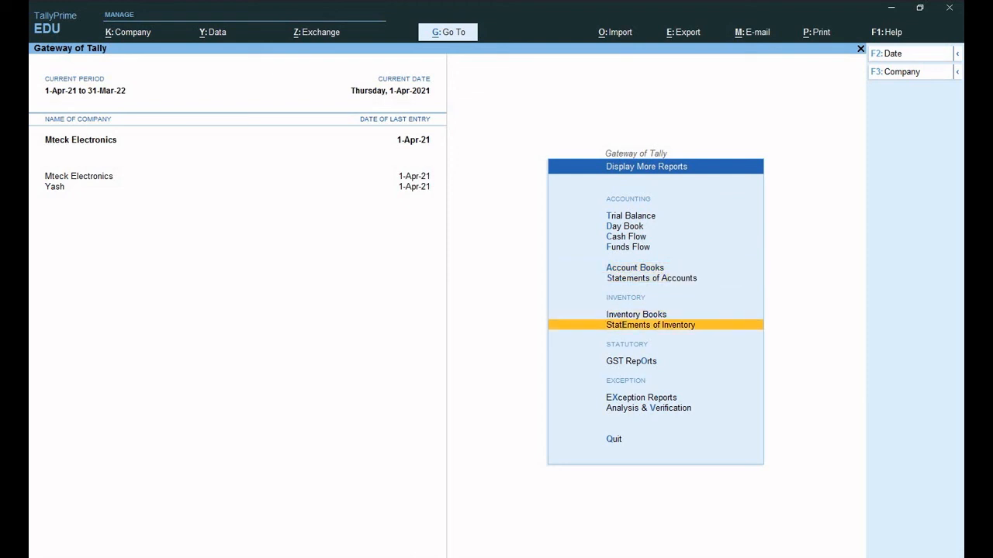
key(Up)
key(Up)
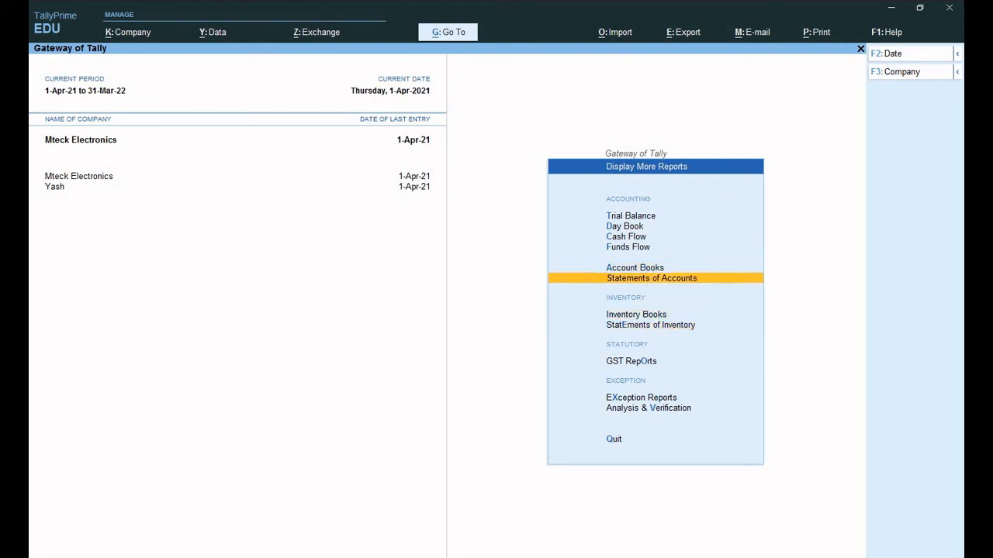
key(Up)
key(Return)
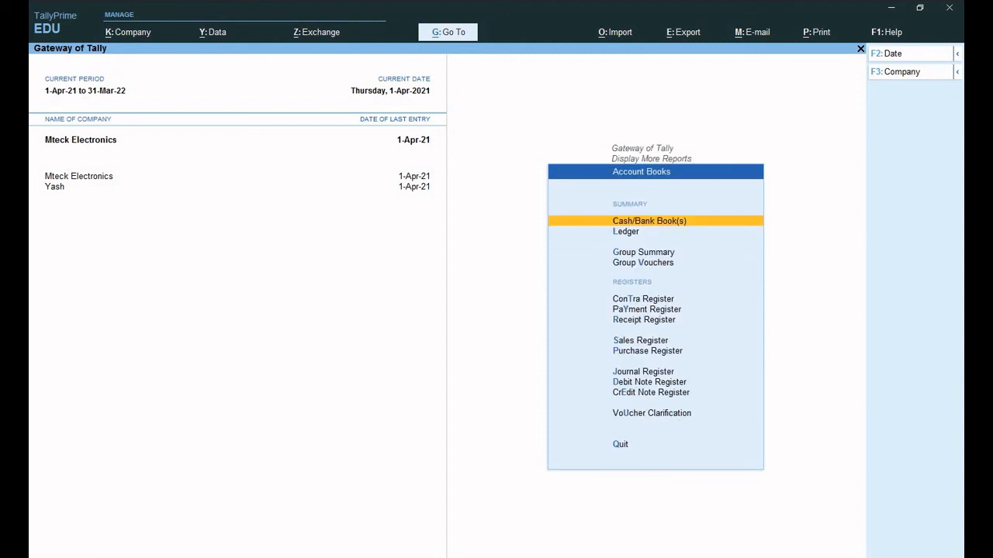
key(s)
key(Return)
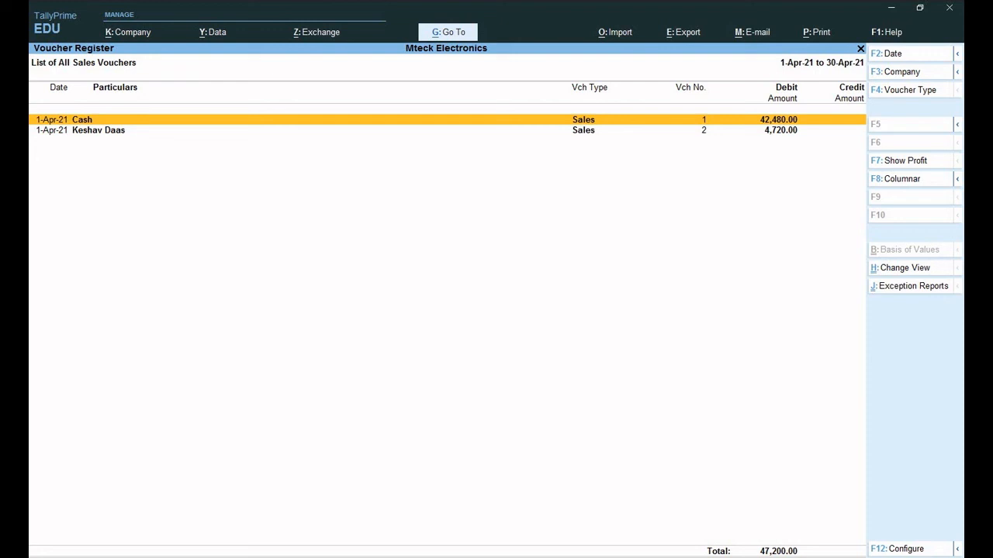
key(Escape)
key(Escape)
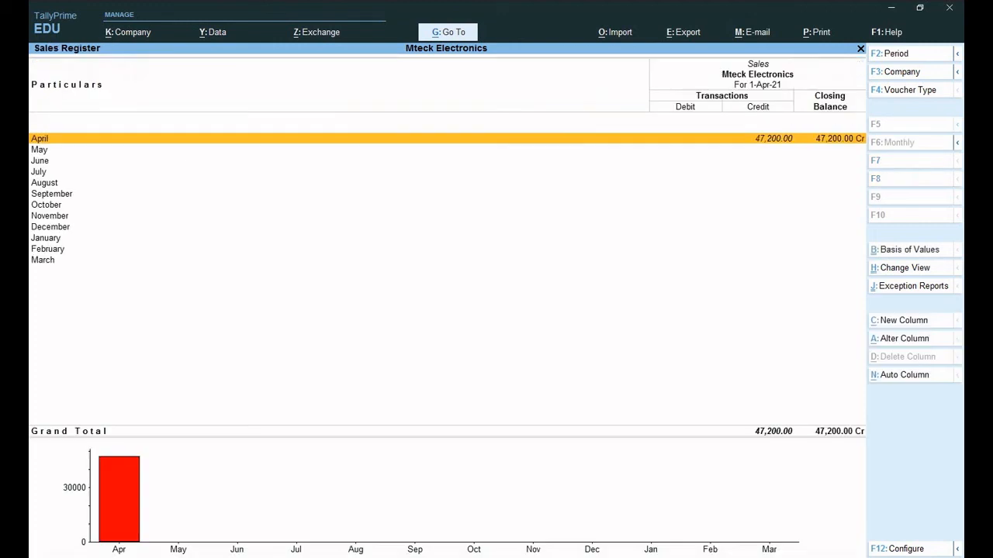